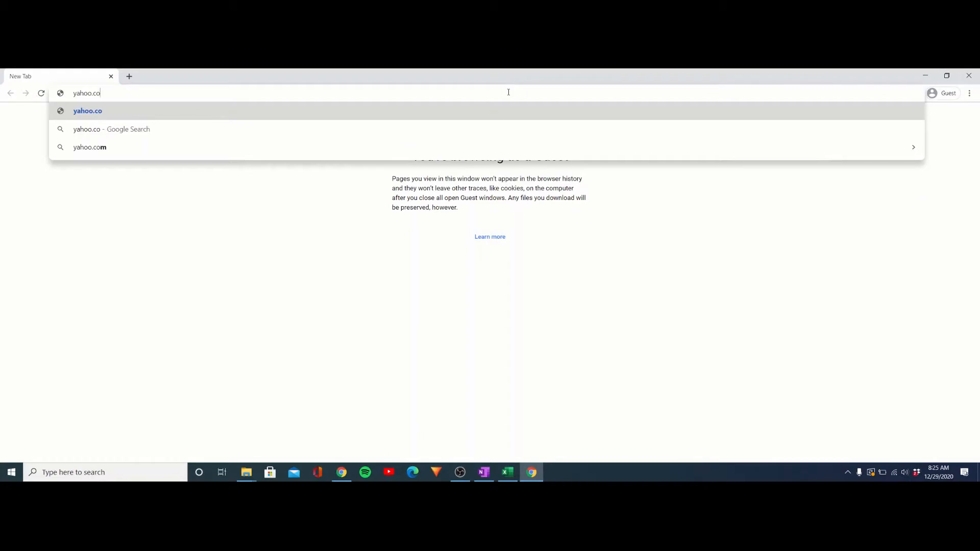
Step: Open yahoo.com/finance, bring up the GameStop Corp. (GME) quote and show its year-to-date price chart
type("m/finance")
key("Return")
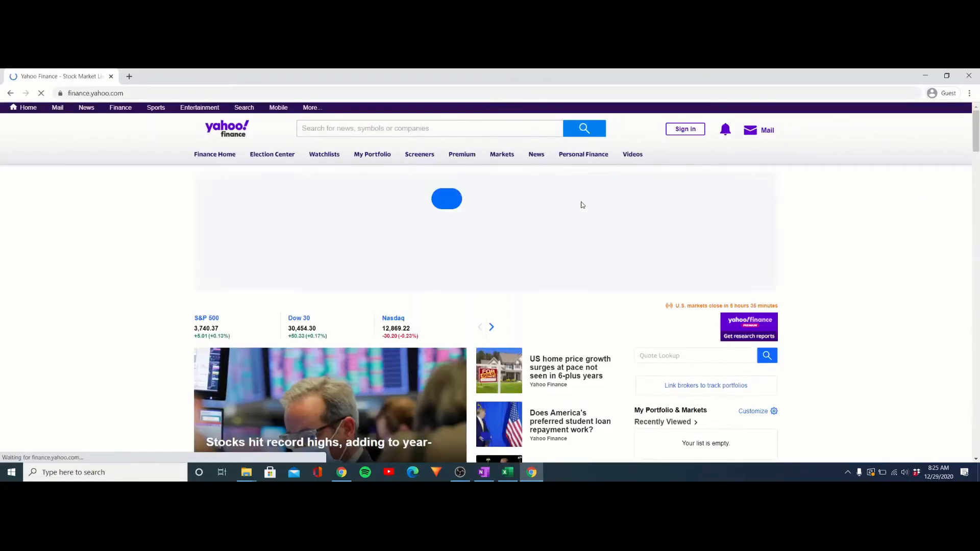
left_click(392, 125)
type("gme")
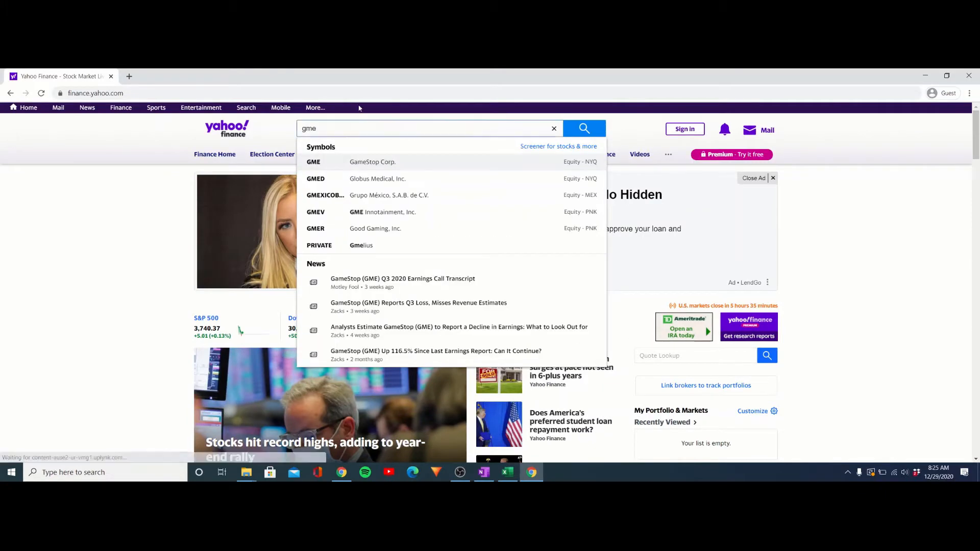
left_click(390, 163)
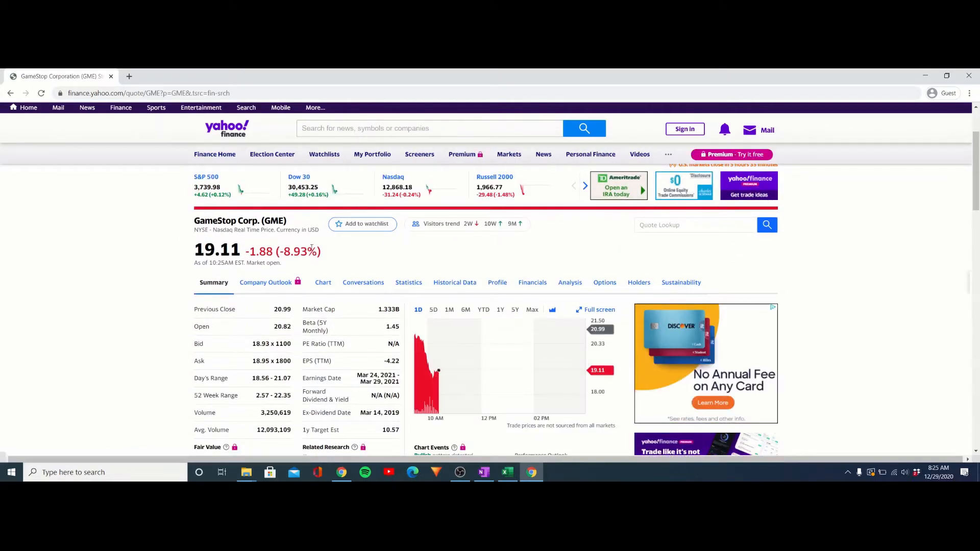
scroll(408, 256, "down", 1)
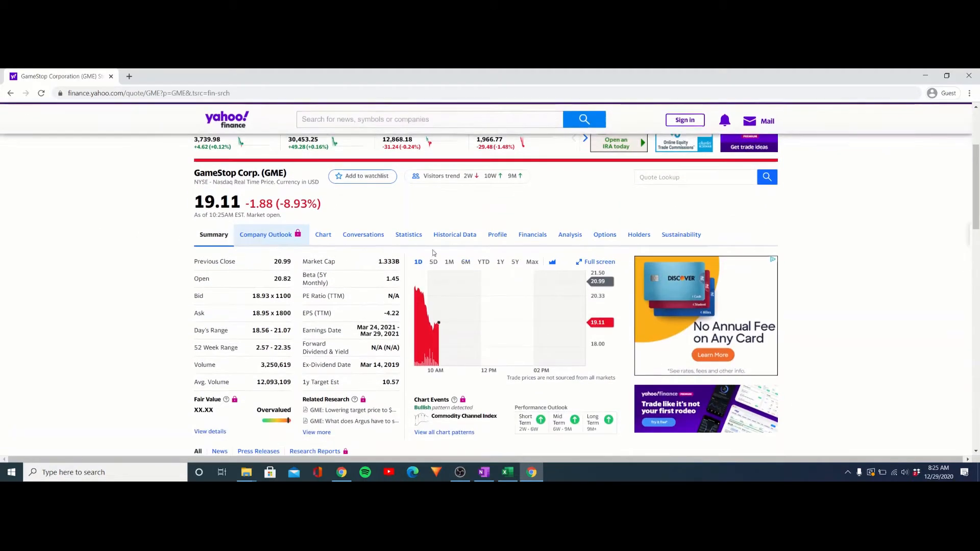
left_click(486, 262)
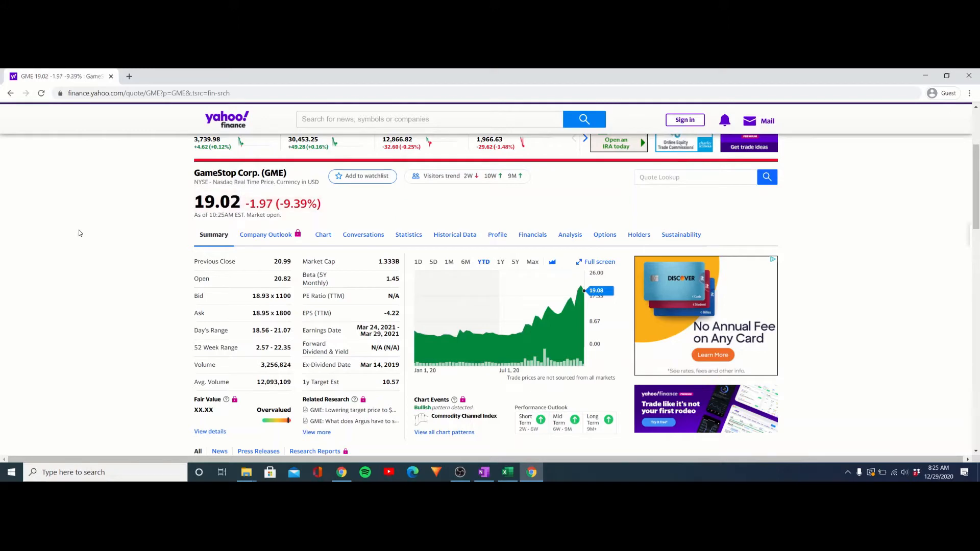
Step: Switch to the GME Valuation workbook in Excel and open the Income Statement sheet
left_click(512, 476)
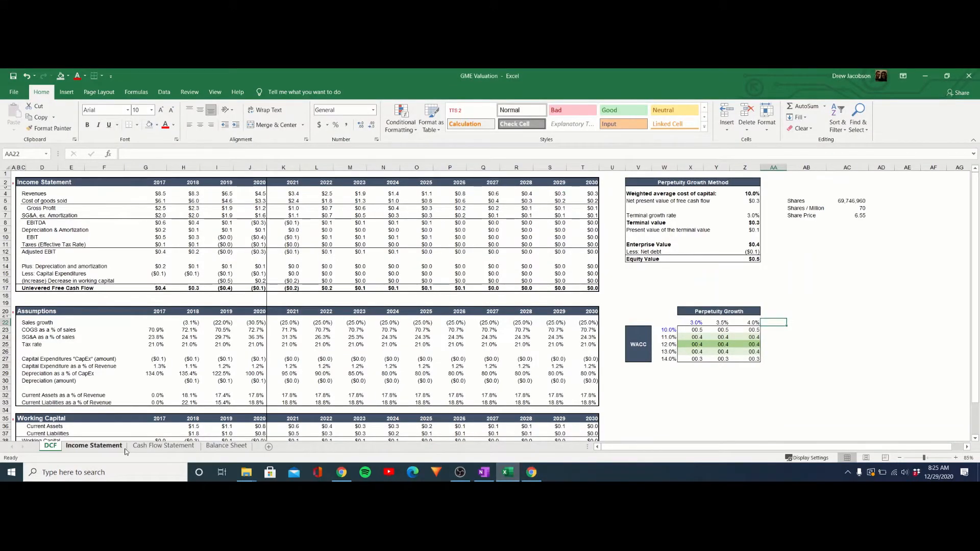
left_click(94, 445)
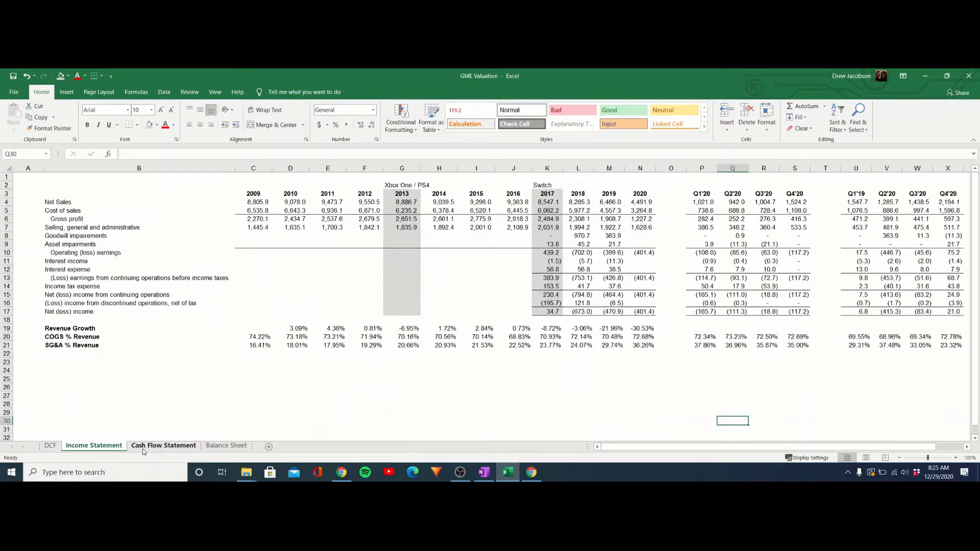
left_click(342, 472)
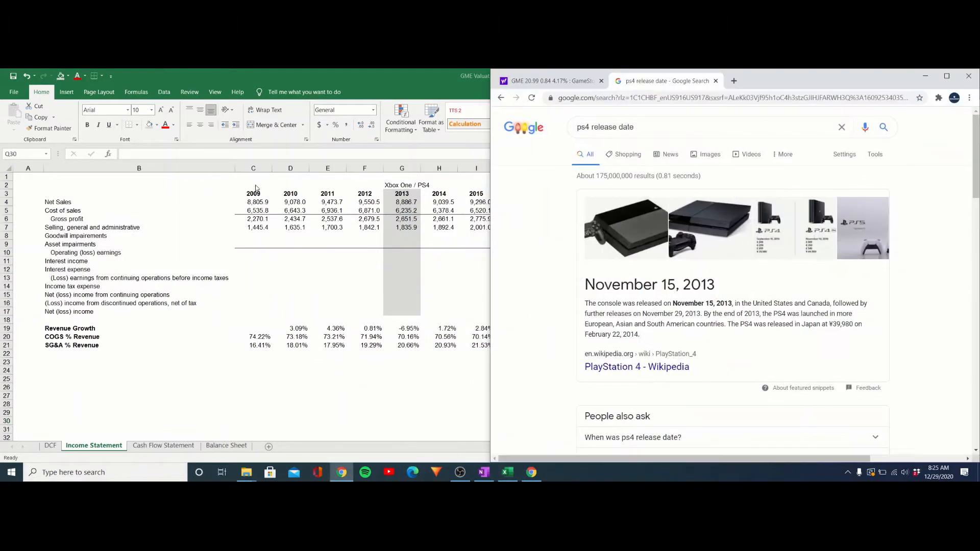
left_click(925, 77)
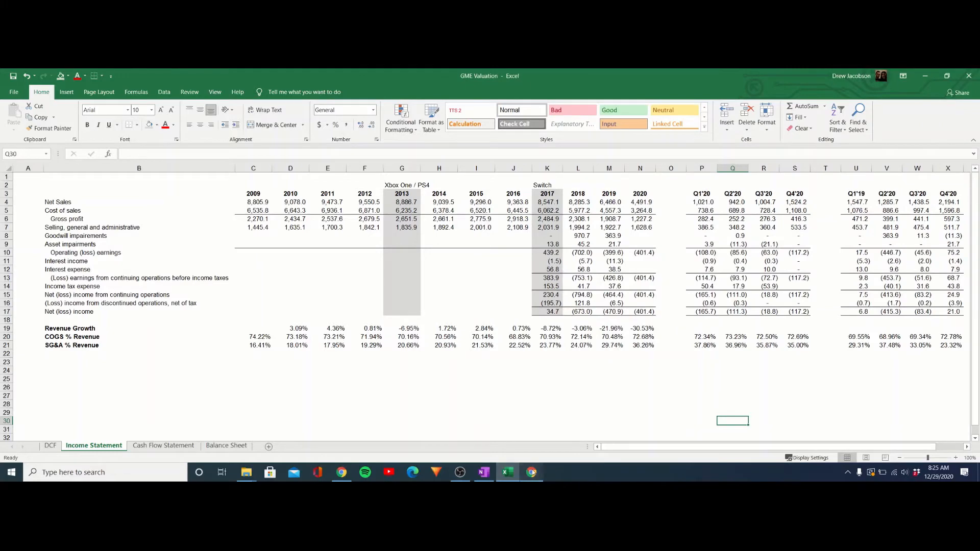
Step: Switch back to the Yahoo Finance browser window and open sec.gov in a new tab
key("alt+Tab")
left_click(126, 76)
type("s")
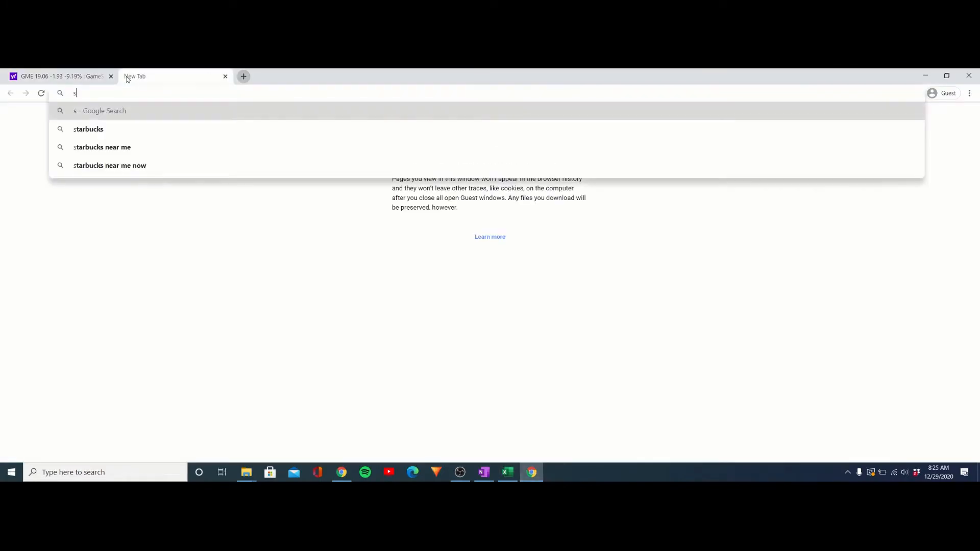
type("ec.gov")
key("Return")
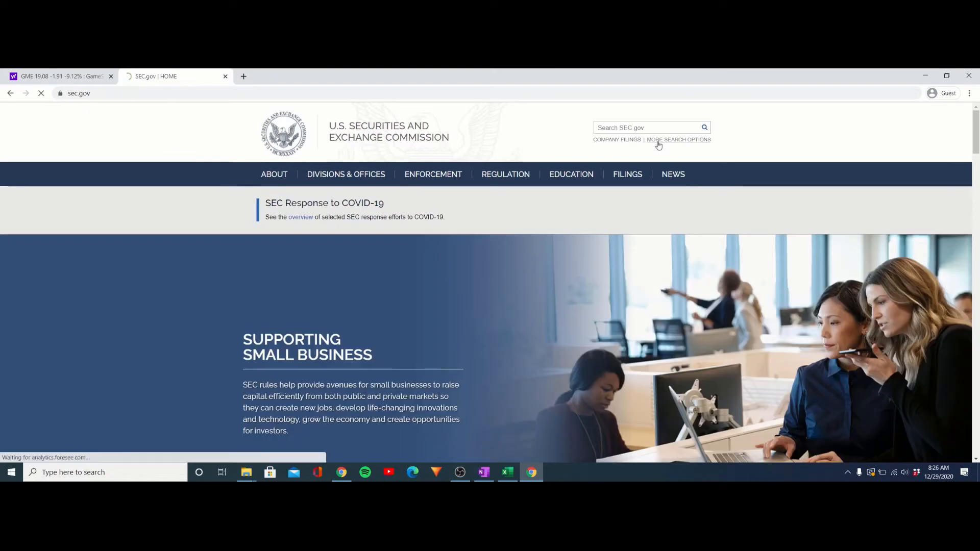
Step: Open the additional SEC search options and search company filings by the ticker symbol gme
left_click(659, 146)
left_click(114, 284)
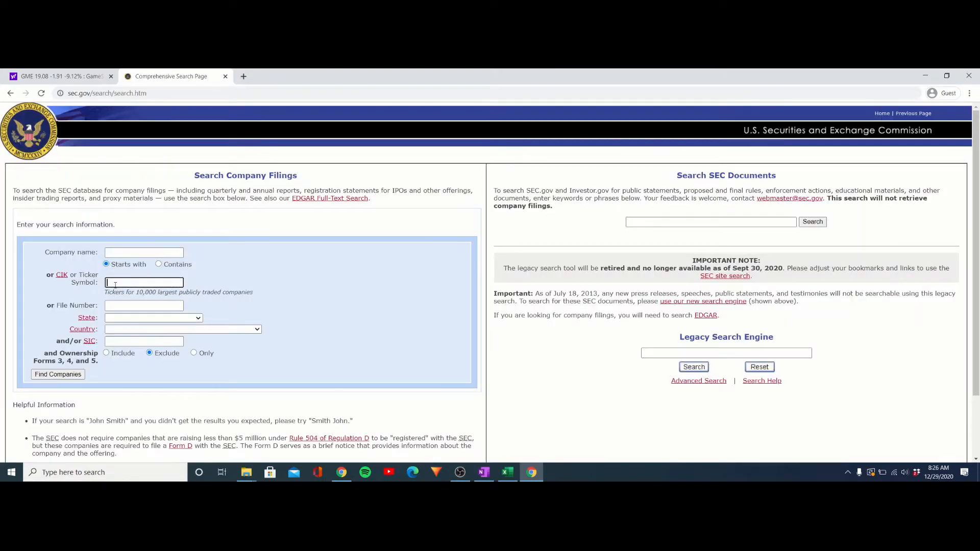
type("gme")
key("Return")
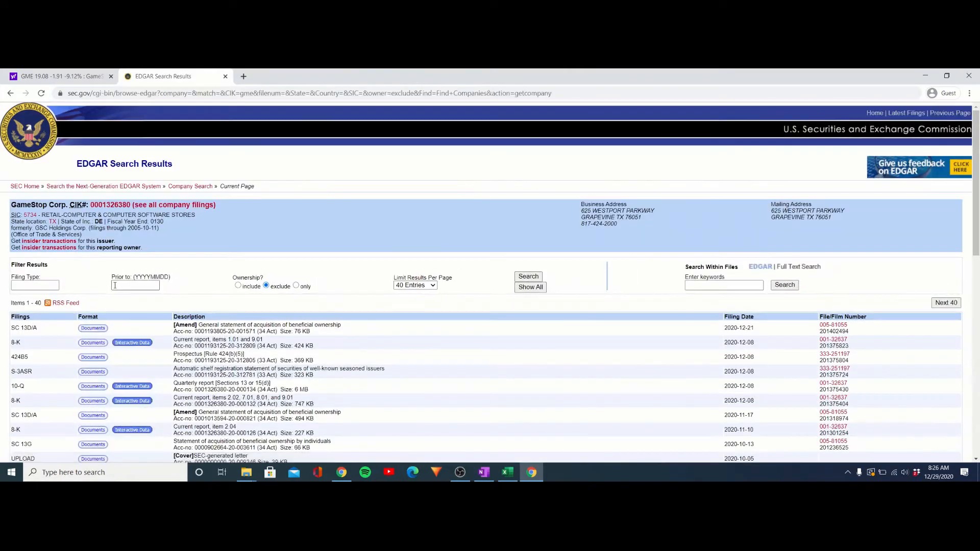
Step: Filter the GameStop filings to type 10-k and look through the list of annual reports
scroll(101, 339, "down", 1)
left_click(51, 238)
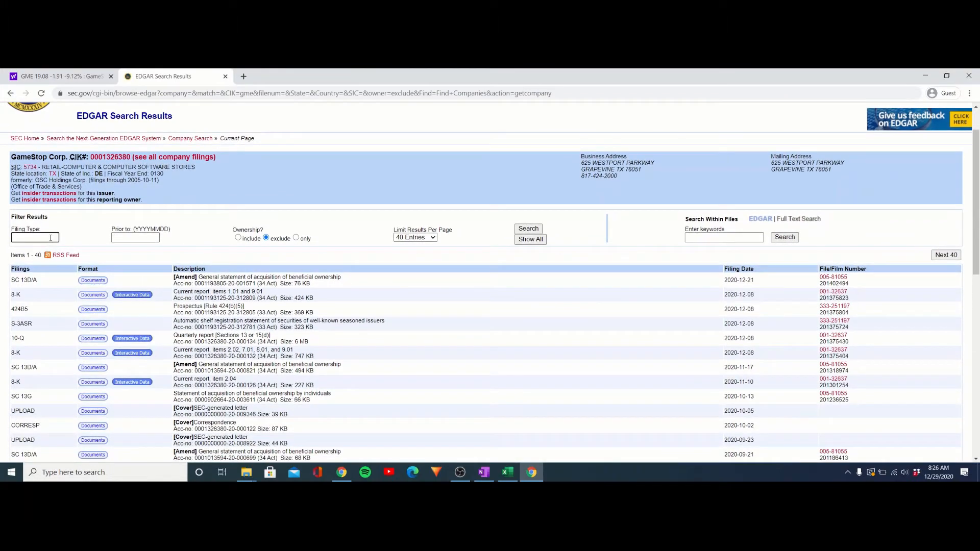
type("10-k")
key("Return")
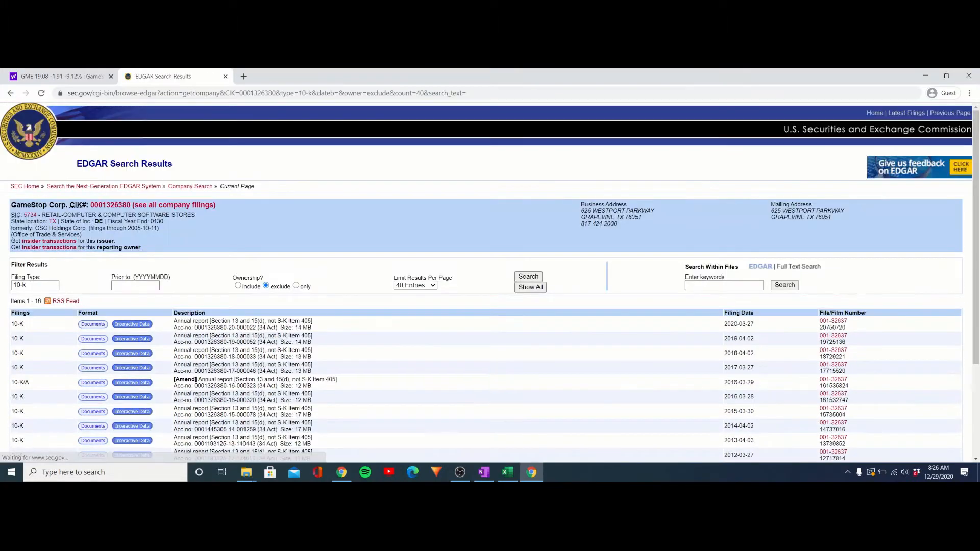
scroll(91, 277, "down", 3)
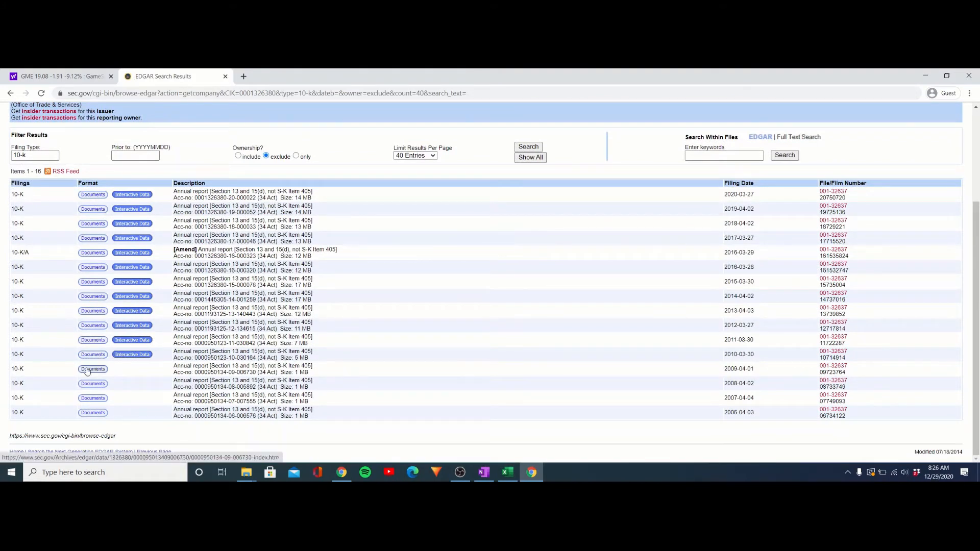
Step: Return to the Income Statement sheet in Excel and highlight the 2009–2020 figures from net sales through selling, general and administrative
left_click(925, 75)
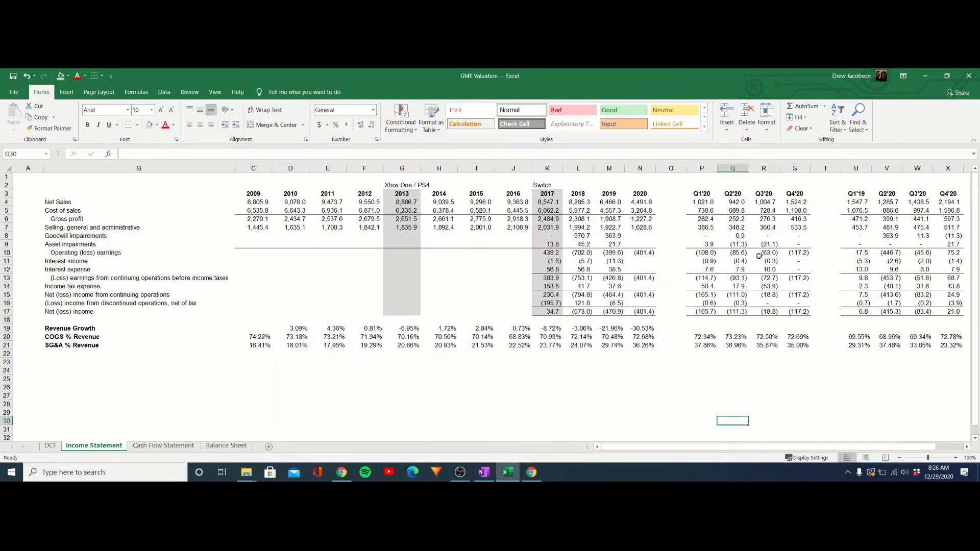
left_click_drag(251, 194, 648, 228)
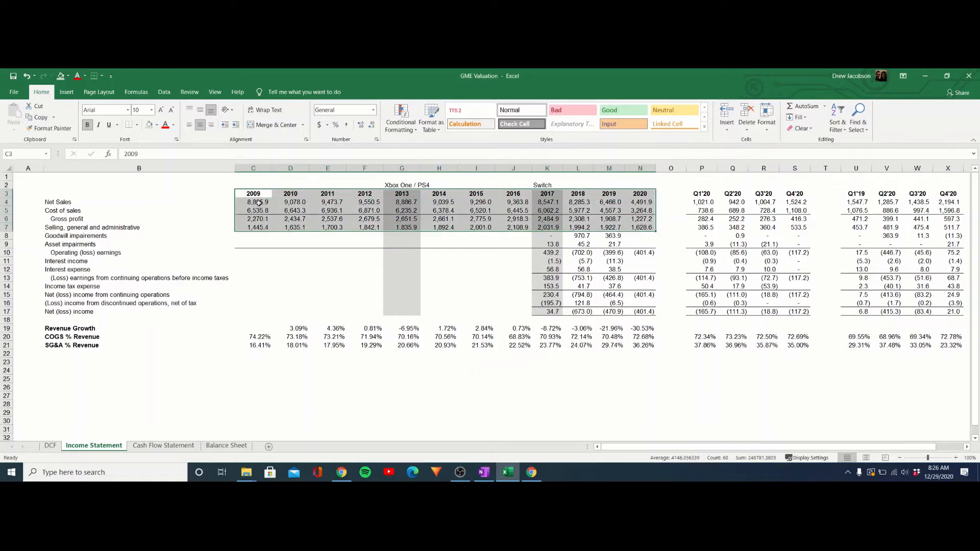
left_click(347, 403)
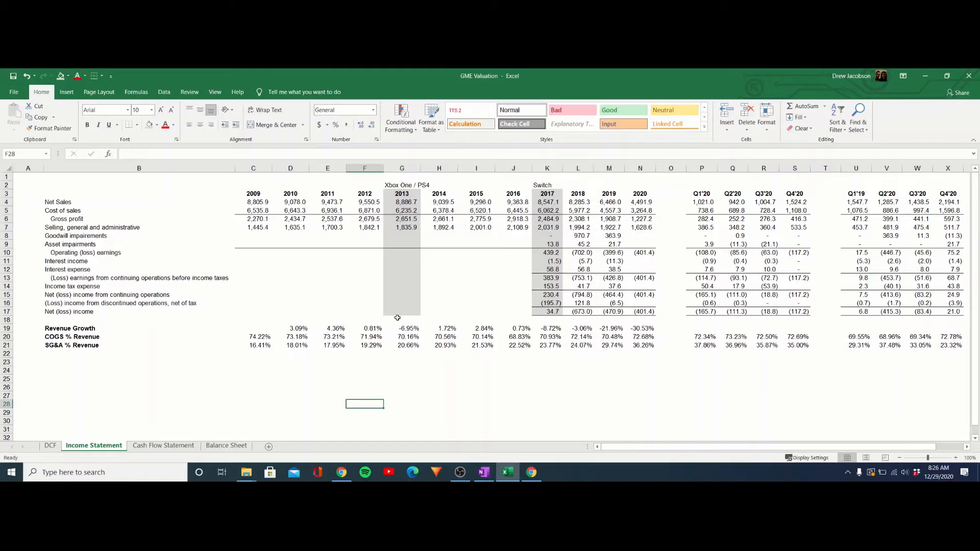
Step: Examine the 2013 Xbox One / PS4 column, the 2014 net sales, the 2017 Switch column and the 2020 column
left_click(401, 168)
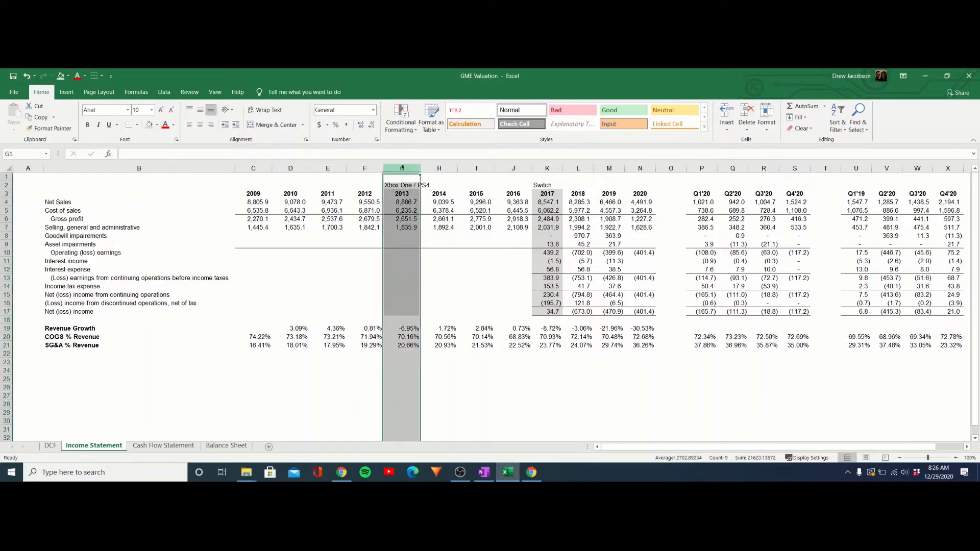
left_click(414, 205)
left_click(430, 204)
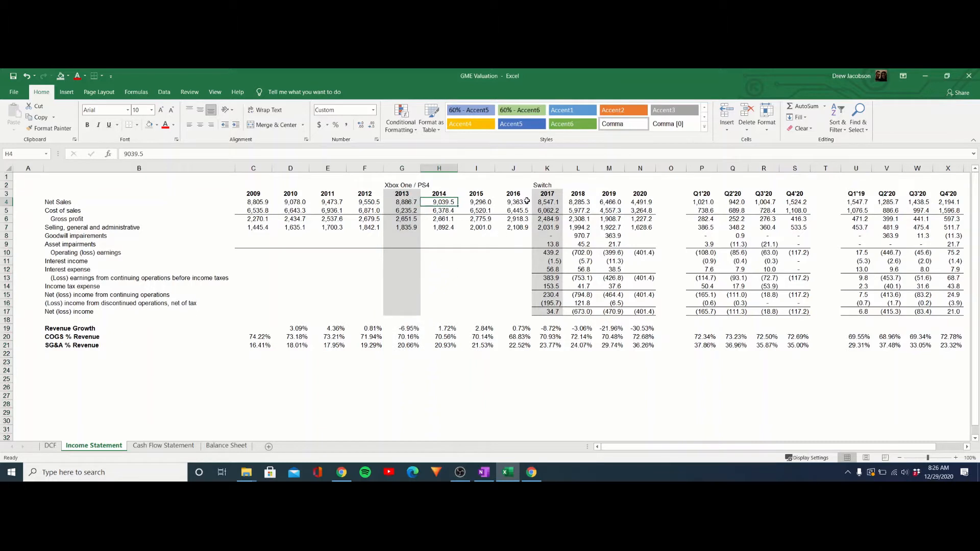
left_click(547, 168)
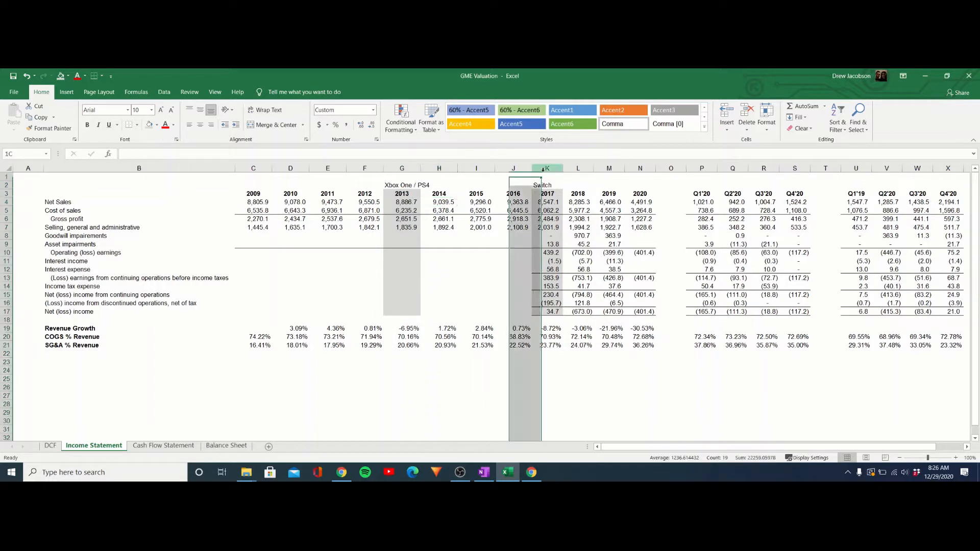
left_click(554, 202)
left_click(640, 168)
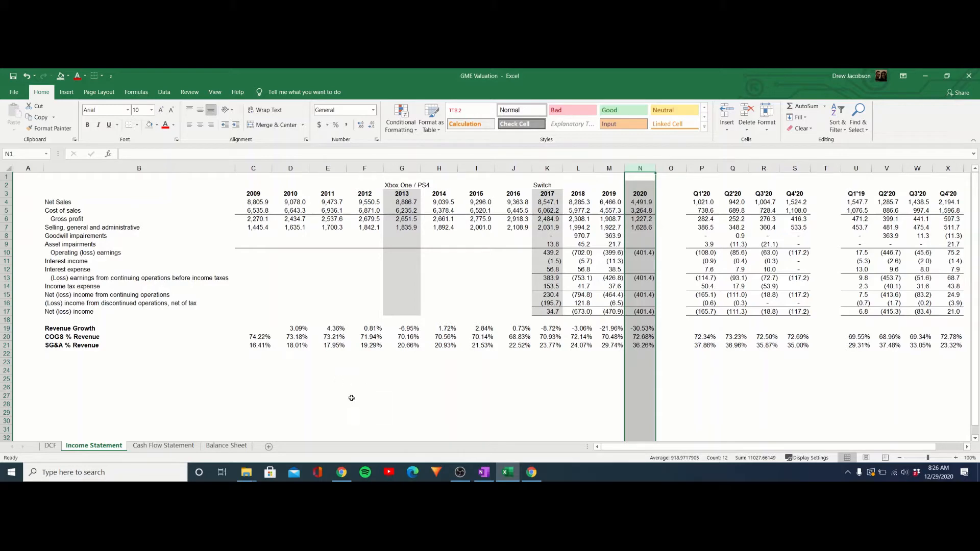
Step: Open the DCF sheet and examine the 2017–2020 effective taxes and the tax rate assumption behind them
left_click(50, 446)
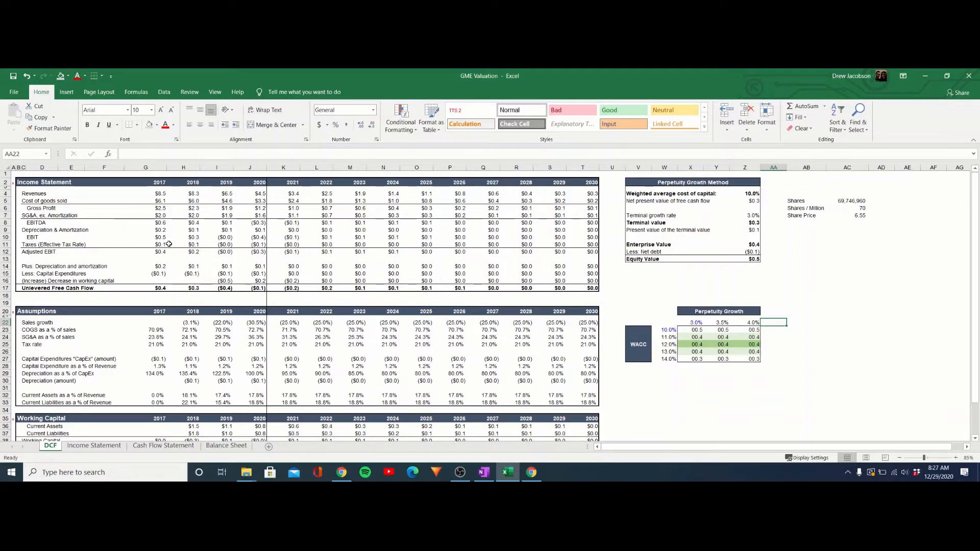
left_click_drag(168, 244, 252, 245)
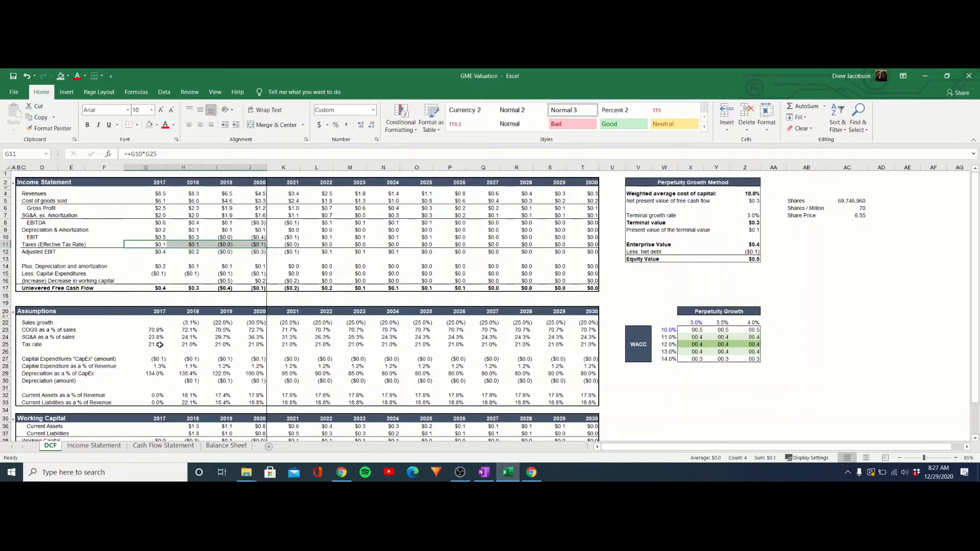
left_click_drag(153, 344, 197, 346)
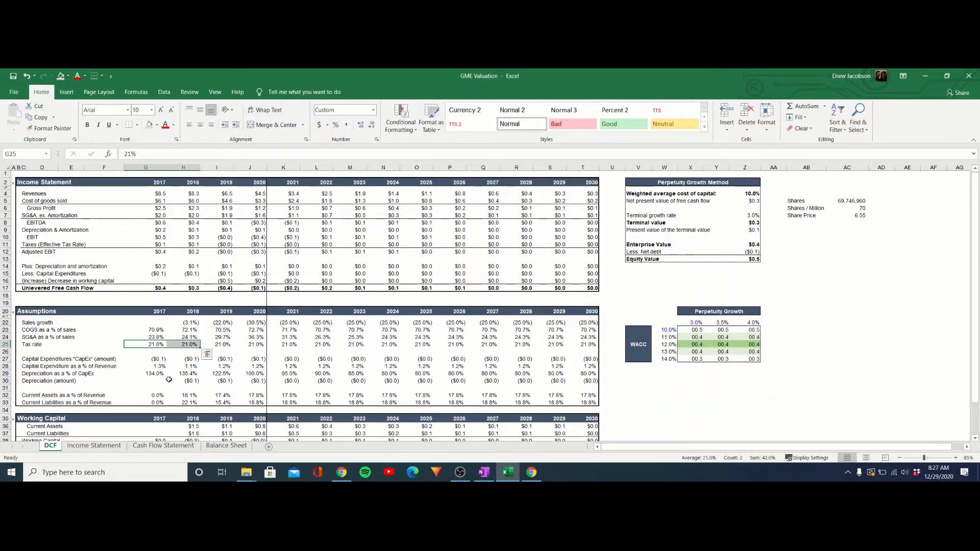
Step: Examine the 2018 and 2020 unlevered free cash flow formulas and review the assumptions and working capital sections
left_click(176, 289)
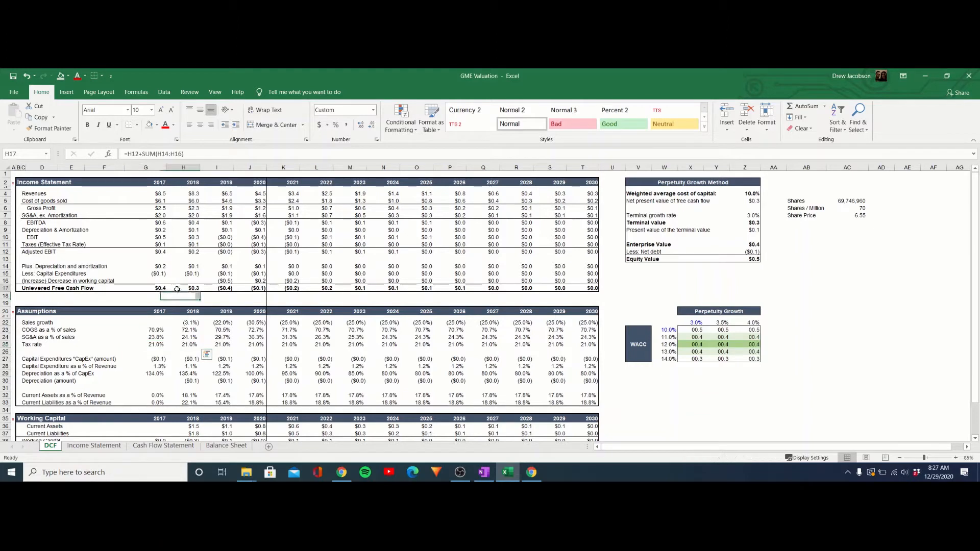
left_click(241, 316)
left_click(257, 290)
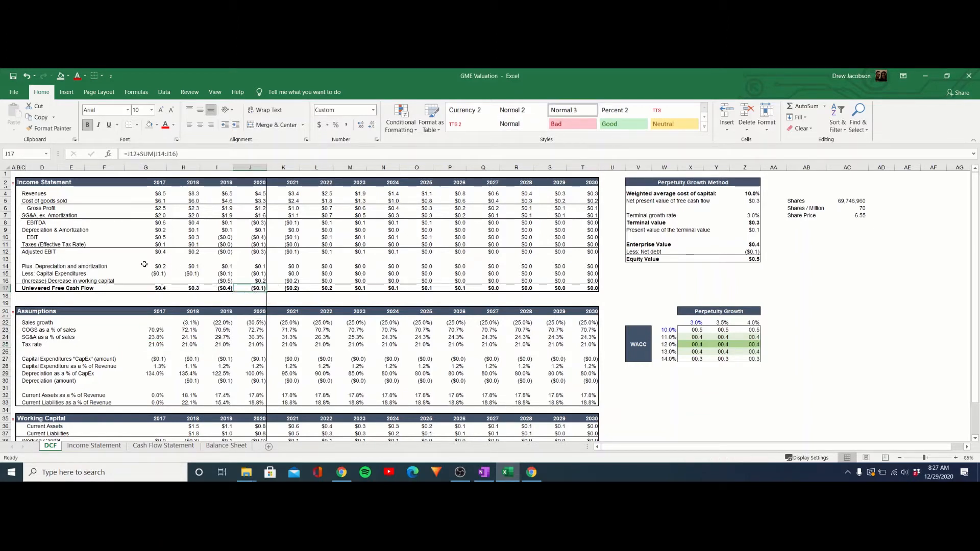
scroll(153, 285, "down", 2)
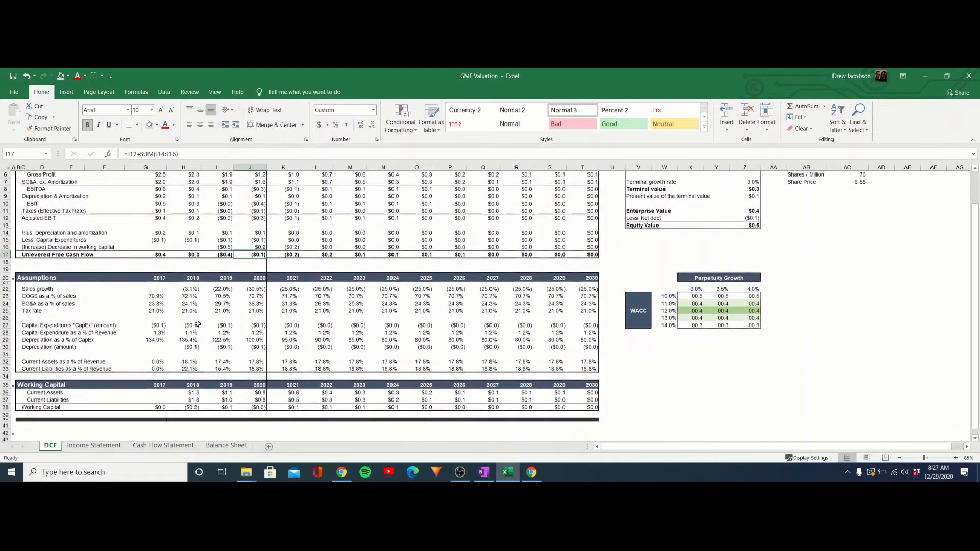
scroll(197, 324, "up", 2)
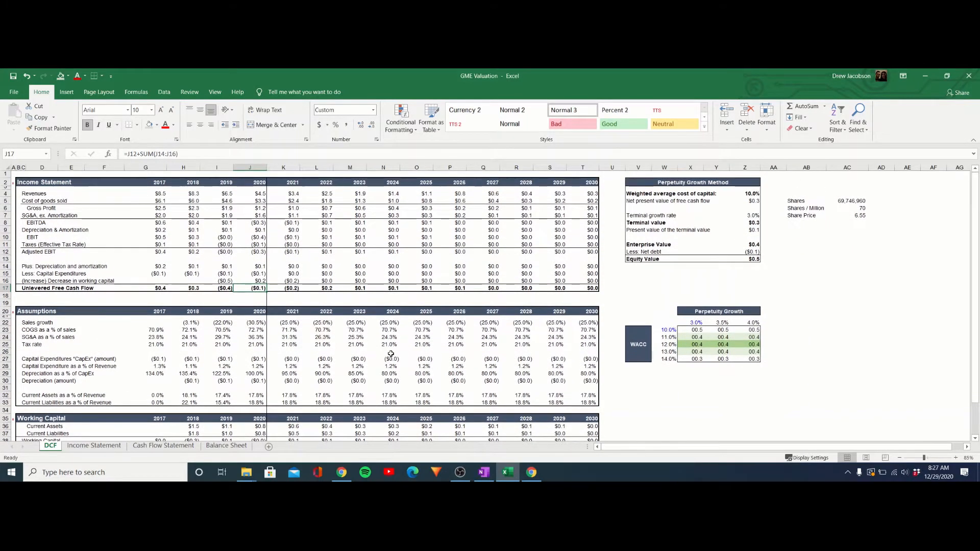
scroll(388, 346, "down", 2)
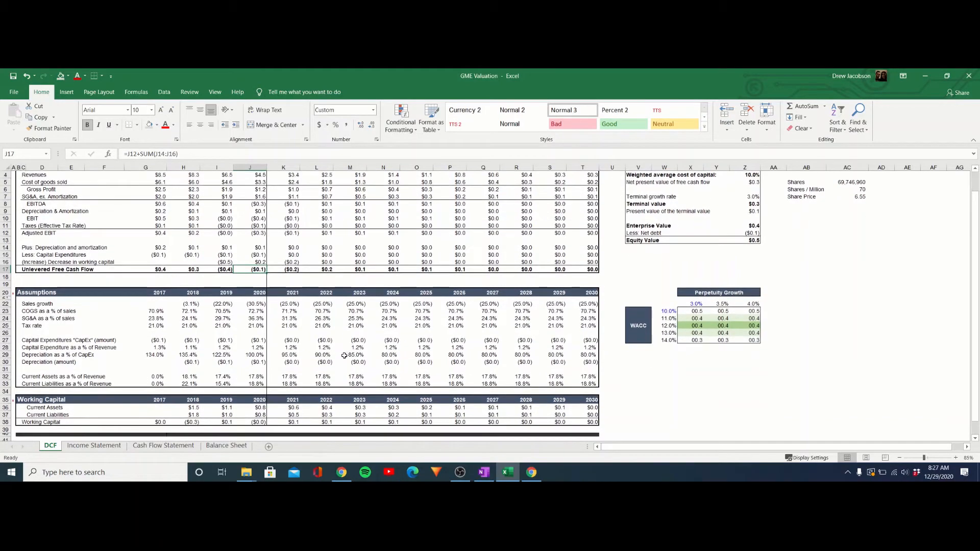
Step: Clear the 2021–2030 projections for sales growth, COGS as a % of sales and SG&A as a % of sales
scroll(294, 356, "up", 2)
left_click(293, 323)
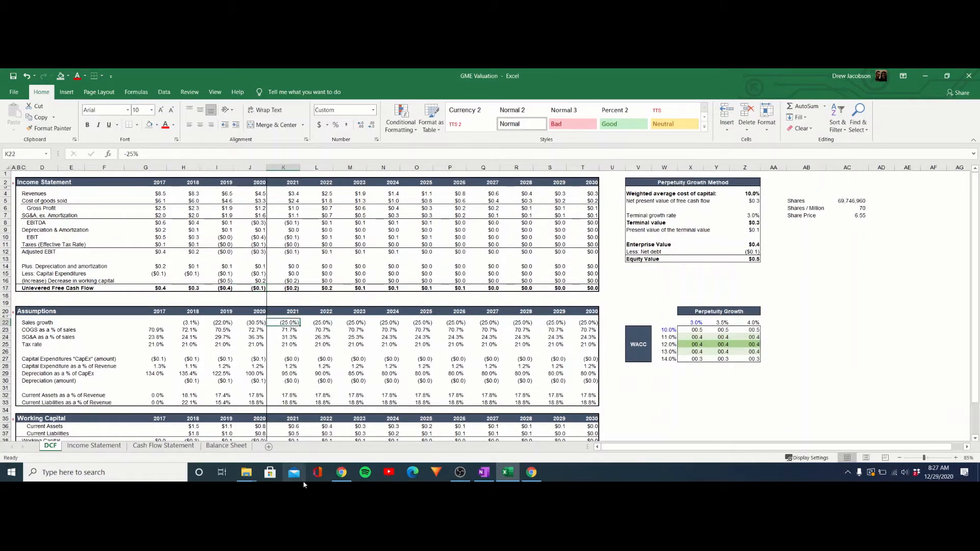
key("ctrl+shift+Right")
key("shift+Down")
key("shift+Down")
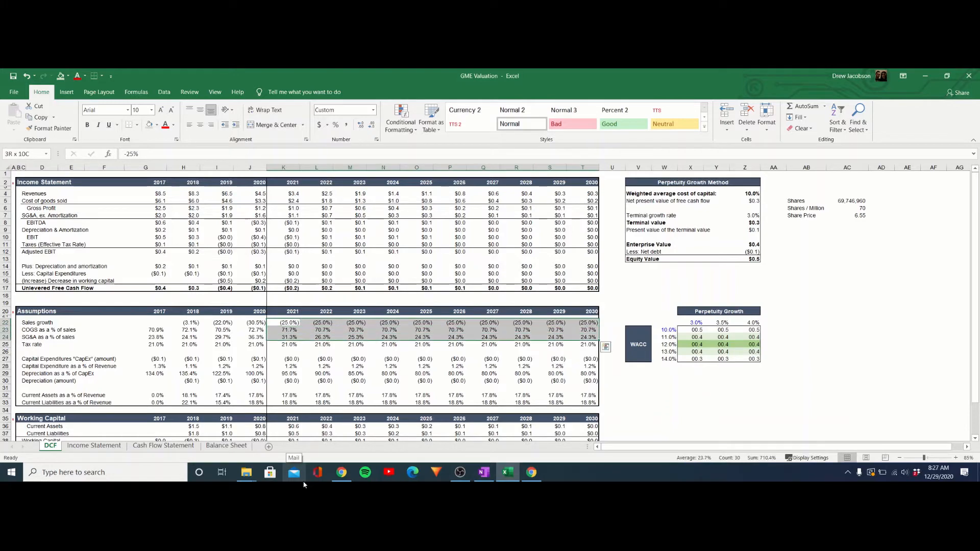
key("Delete")
Step: Examine the capital expenditure as a % of revenue row, comparing the historical formulas with the 2021–2022 projections
key("Down")
key("Down")
key("Down")
key("Down")
key("Down")
key("Down")
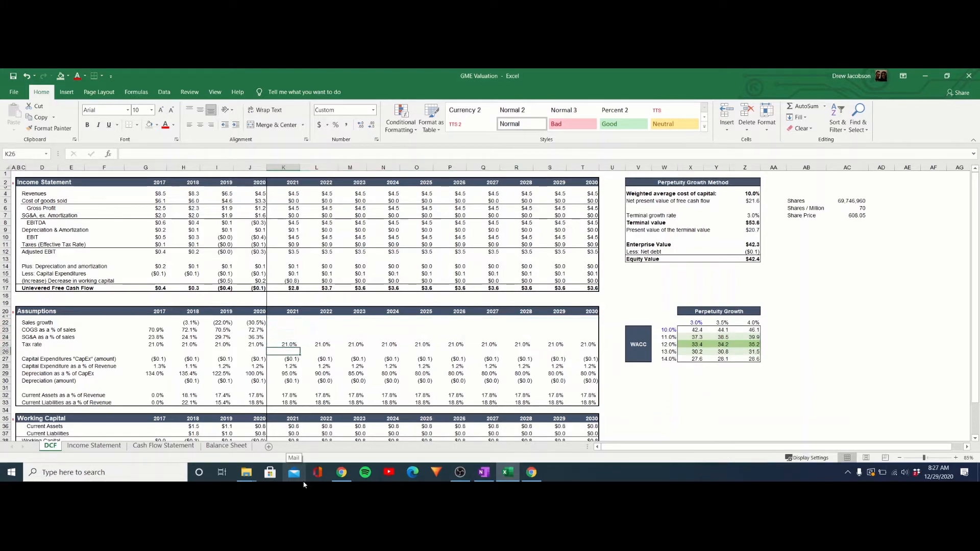
key("Left")
key("Left")
key("Left")
key("Left")
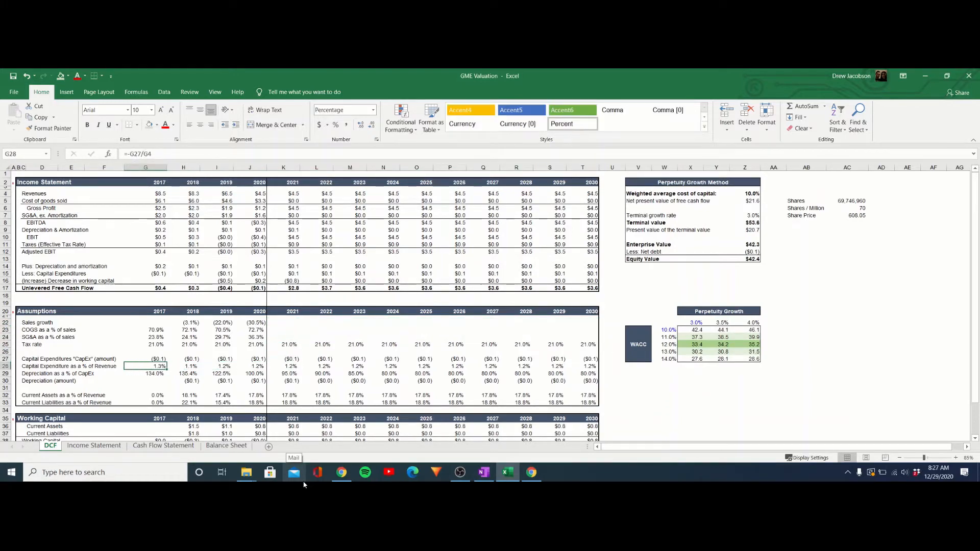
key("Right")
key("Right")
key("Right")
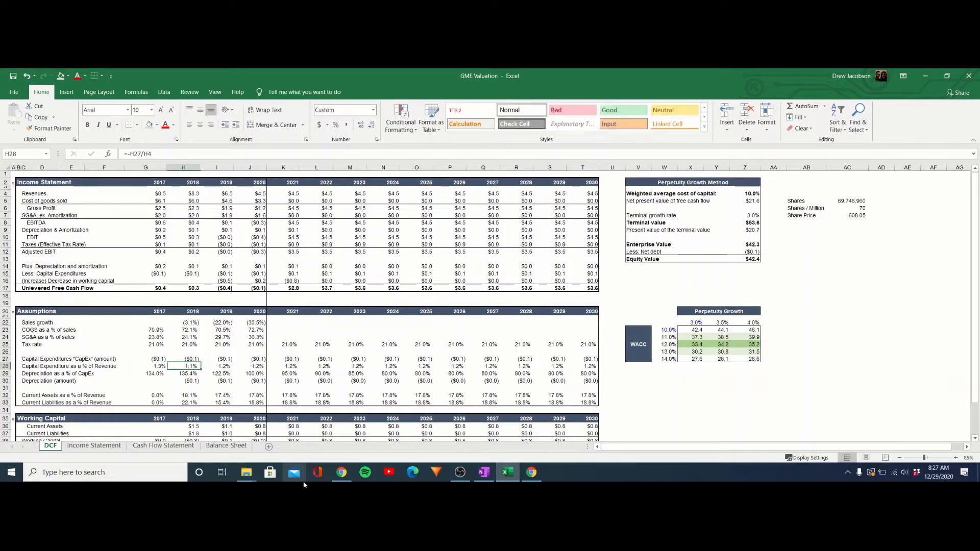
key("Left")
key("Right")
key("Right")
key("Right")
key("Right")
key("Left")
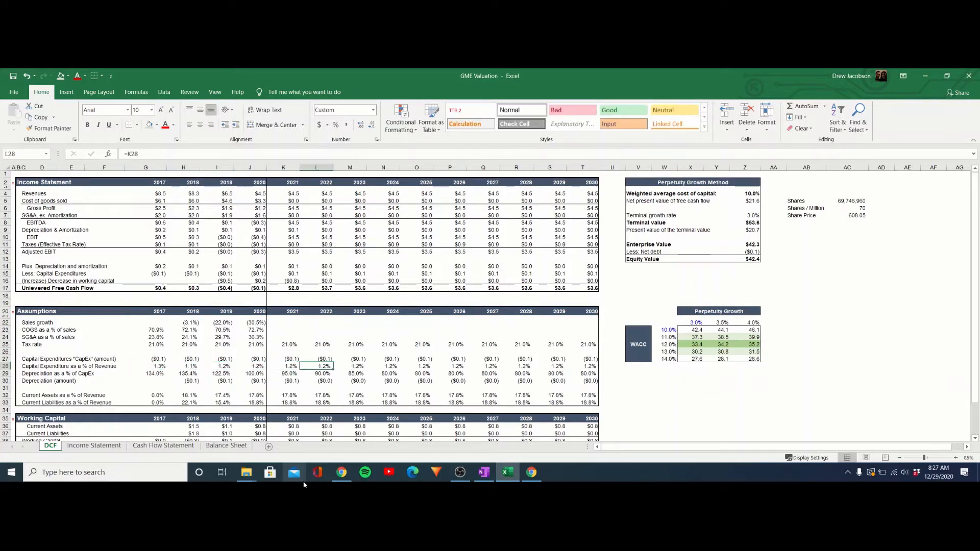
Step: Examine the historical depreciation as a % of CapEx from 2017 through 2020
key("Left")
key("Left")
key("Left")
key("Left")
key("Down")
key("Left")
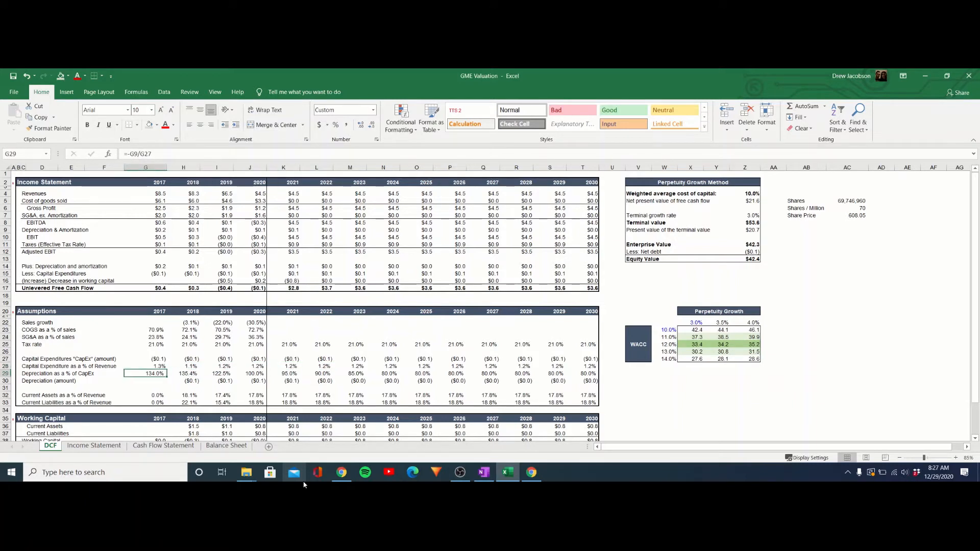
key("Right")
key("Right")
key("Right")
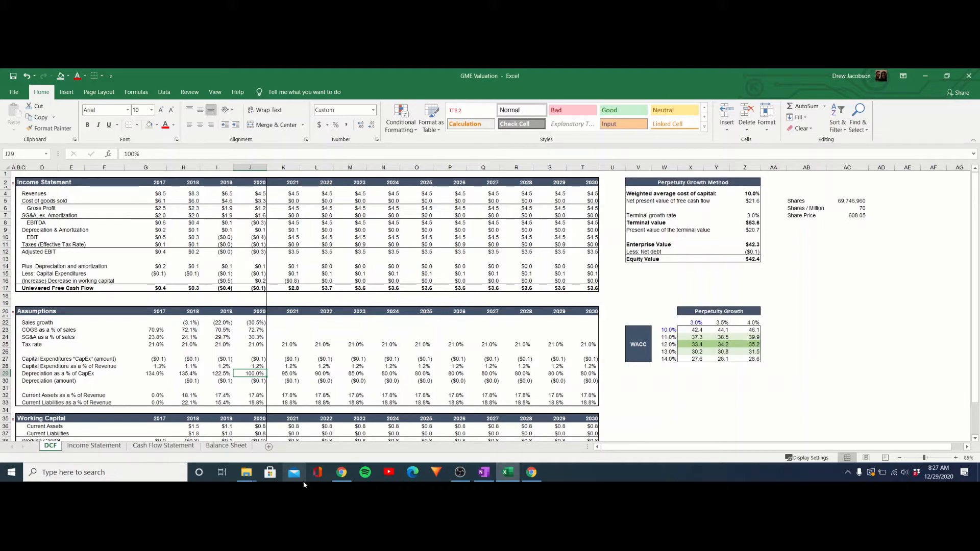
Step: Examine the projected depreciation as a % of CapEx across the 2021–2030 columns and the formulas behind it
key("Right")
key("Right")
key("Right")
key("Right")
key("Right")
key("Right")
key("Right")
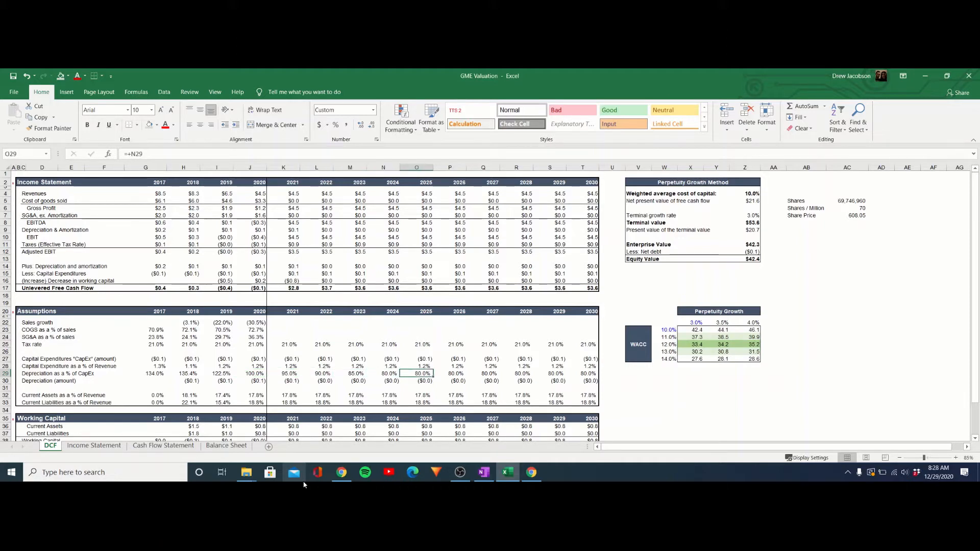
key("Right")
key("Right")
key("Right")
key("Left")
key("Left")
key("Left")
key("Left")
key("Left")
key("Left")
key("Left")
key("Left")
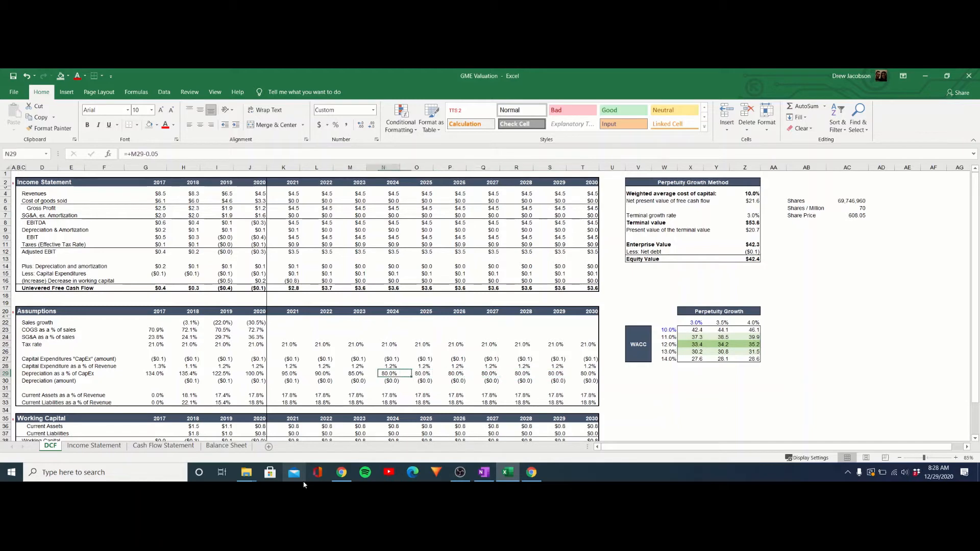
key("Left")
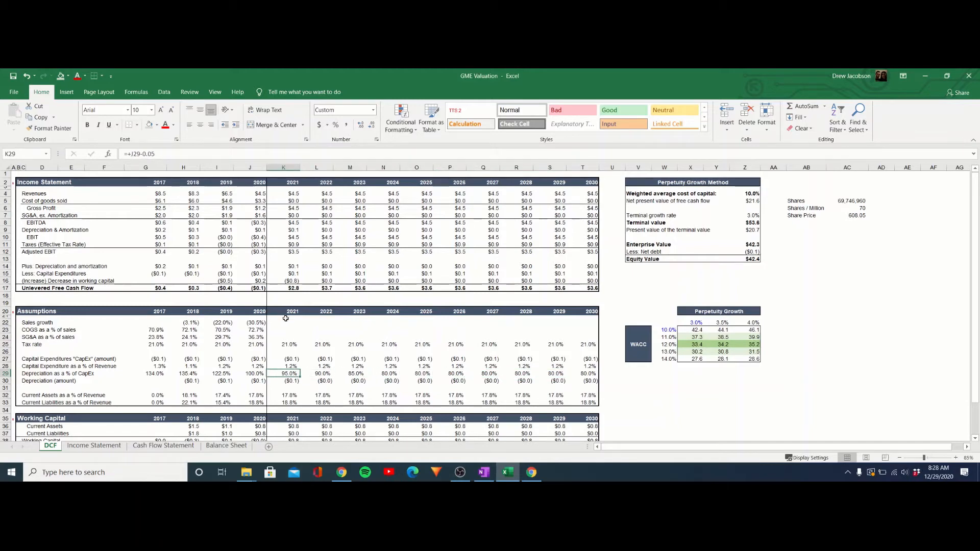
Step: Examine the 2017–2020 working capital and the current assets as a % of revenue formulas from 2020 into the projections
scroll(169, 403, "down", 2)
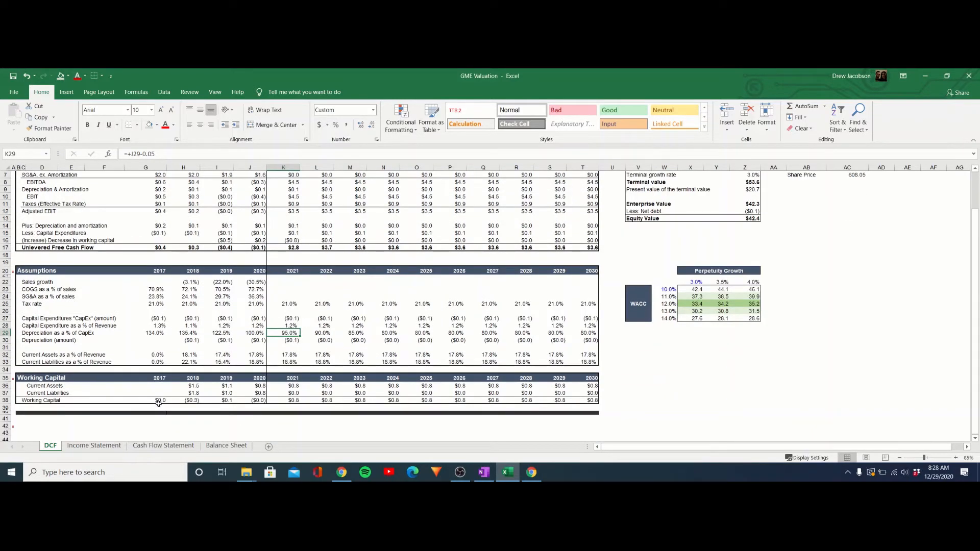
left_click_drag(149, 402, 248, 402)
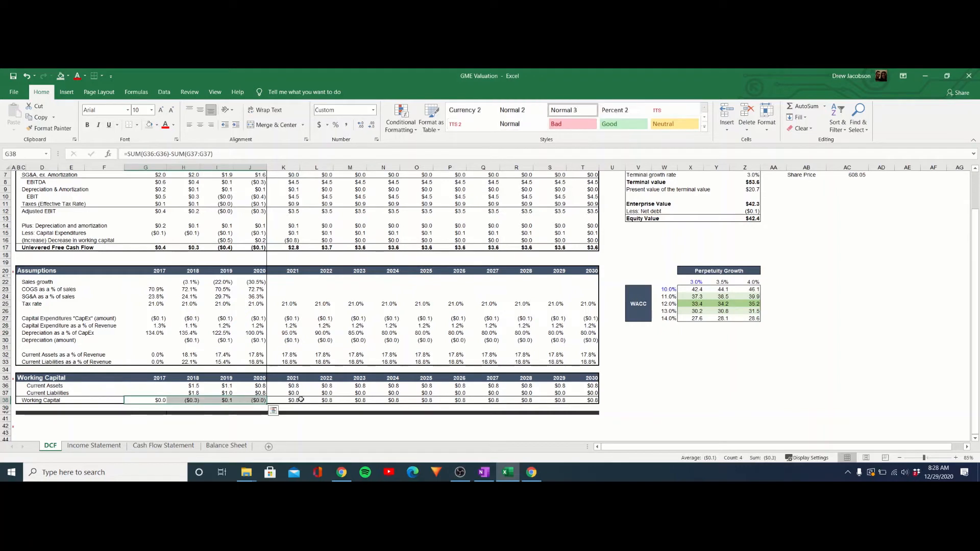
left_click(308, 369)
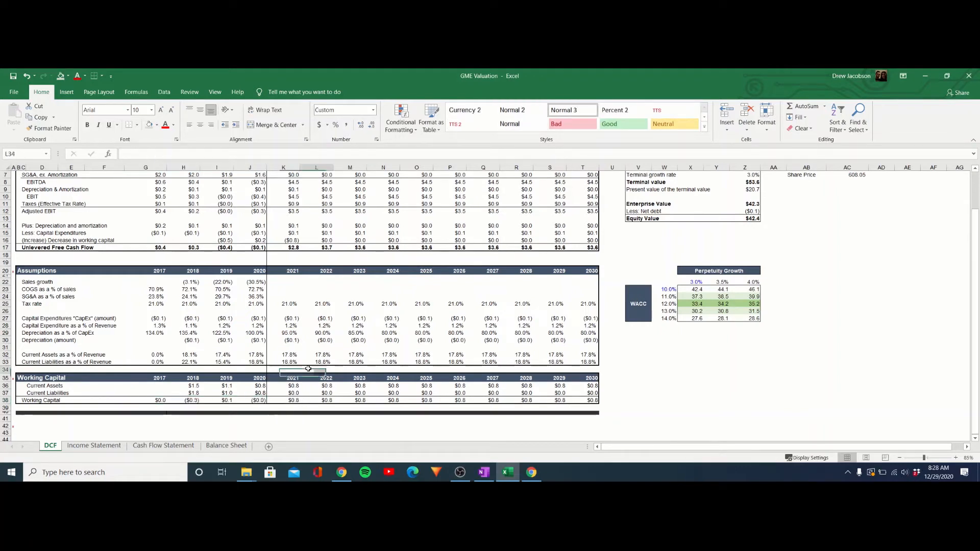
key("Left")
key("Up")
key("Up")
key("Left")
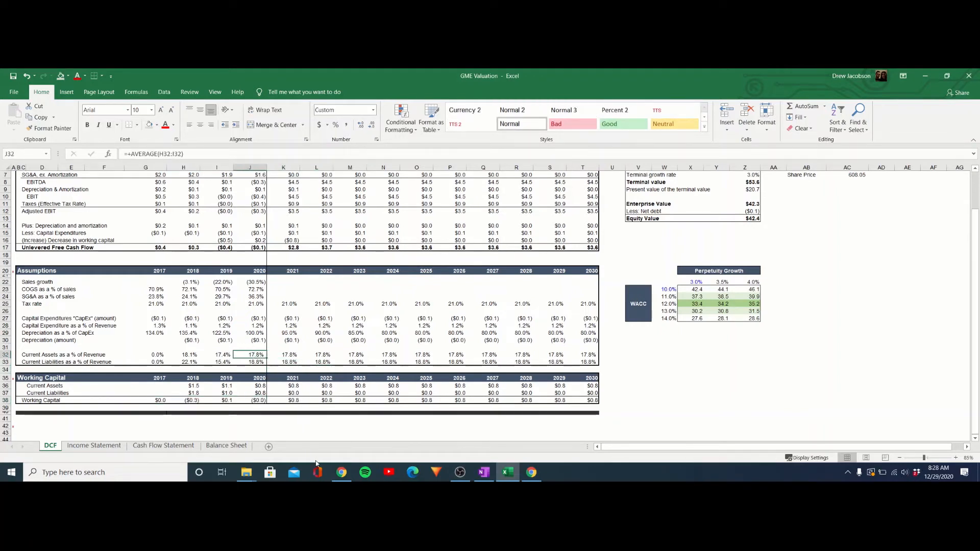
key("Down")
key("Up")
key("Right")
key("Right")
key("Right")
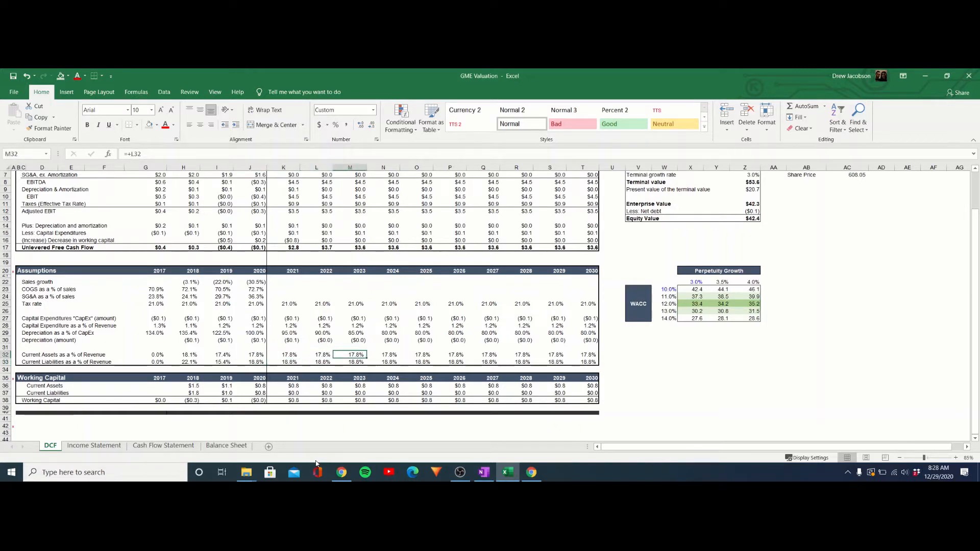
Step: Review the projected 2021–2030 working capital and check the 2021 revenue formula
left_click_drag(286, 401, 596, 403)
scroll(310, 358, "up", 2)
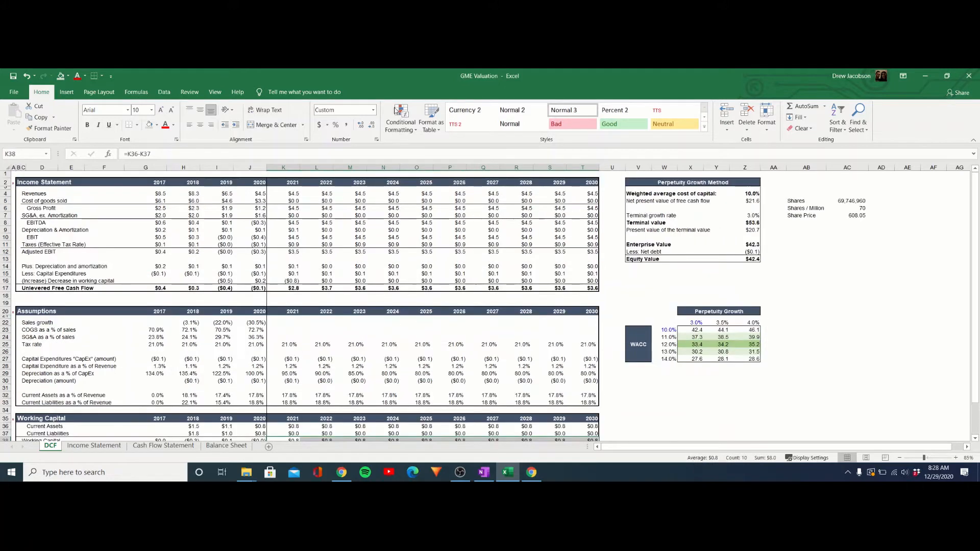
left_click(293, 195)
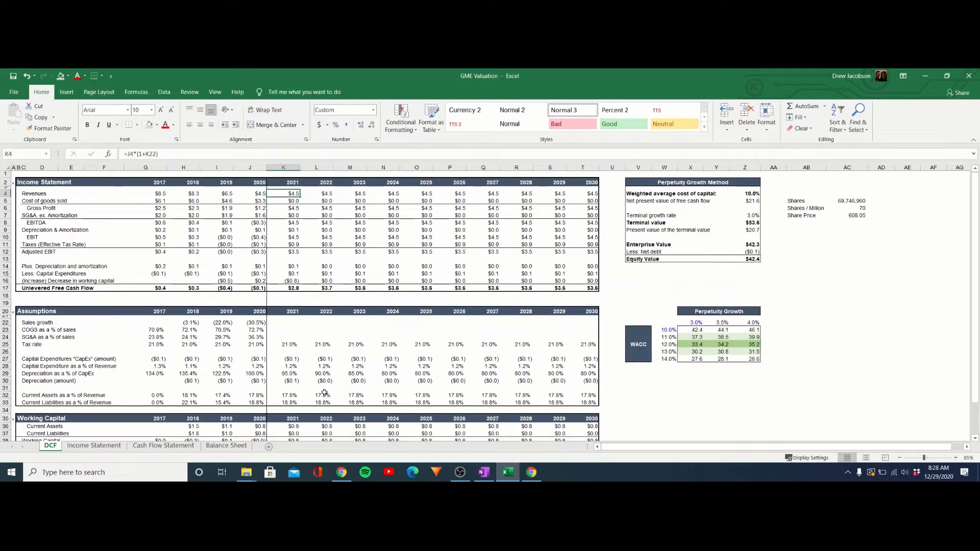
scroll(306, 406, "down", 1)
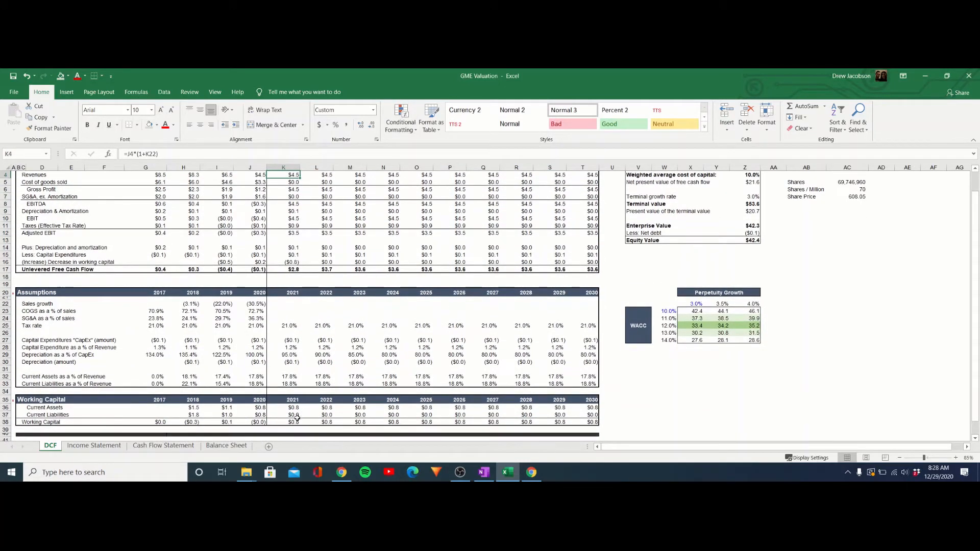
Step: Correct the 2021 current liabilities formula to =K33*K4 so that it uses revenues instead of cost of goods sold
left_click(298, 417)
double_click(298, 416)
scroll(297, 358, "up", 1)
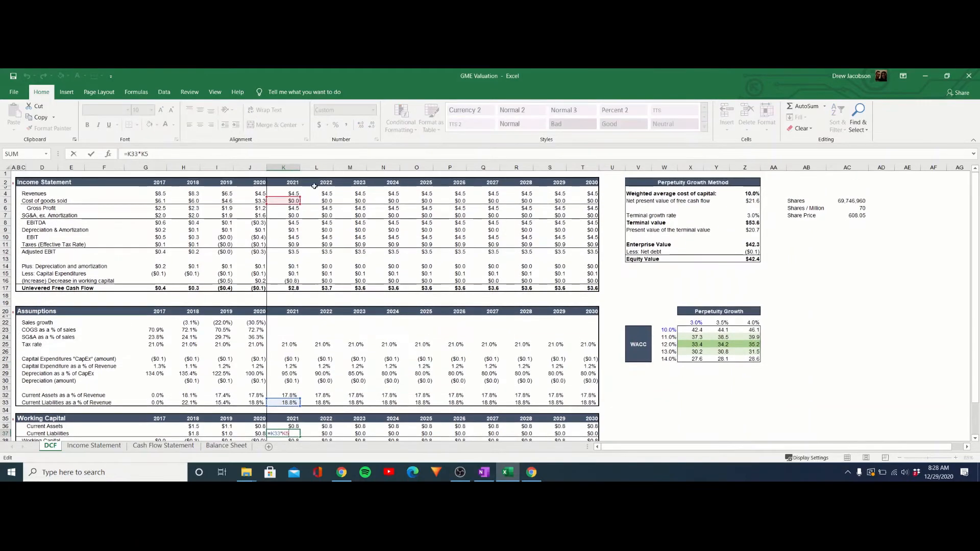
left_click(295, 194)
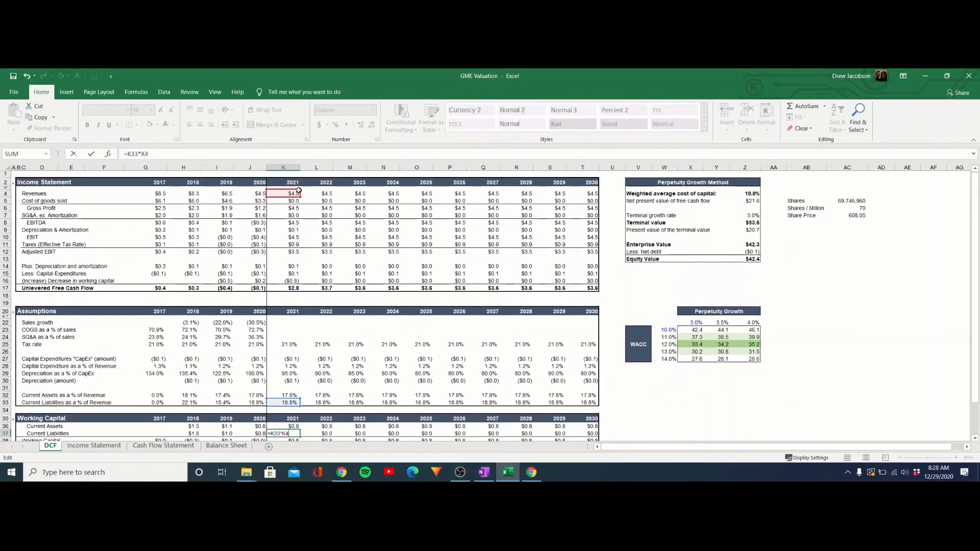
key("Return")
Step: Copy the corrected 2021 current liabilities formula across the 2022–2030 projections and check the 2022 cell
key("Up")
key("ctrl+shift+Right")
key("ctrl+r")
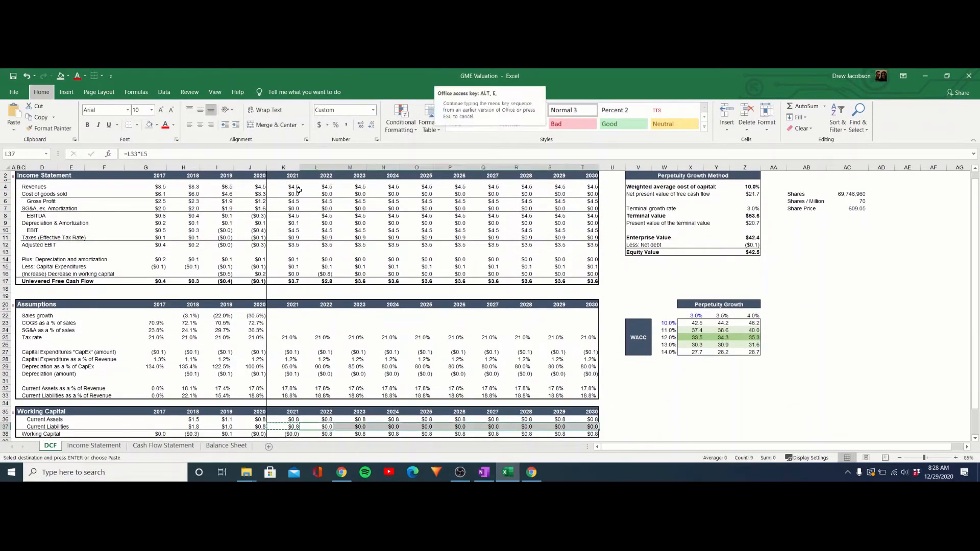
key("Right")
key("Down")
key("Up")
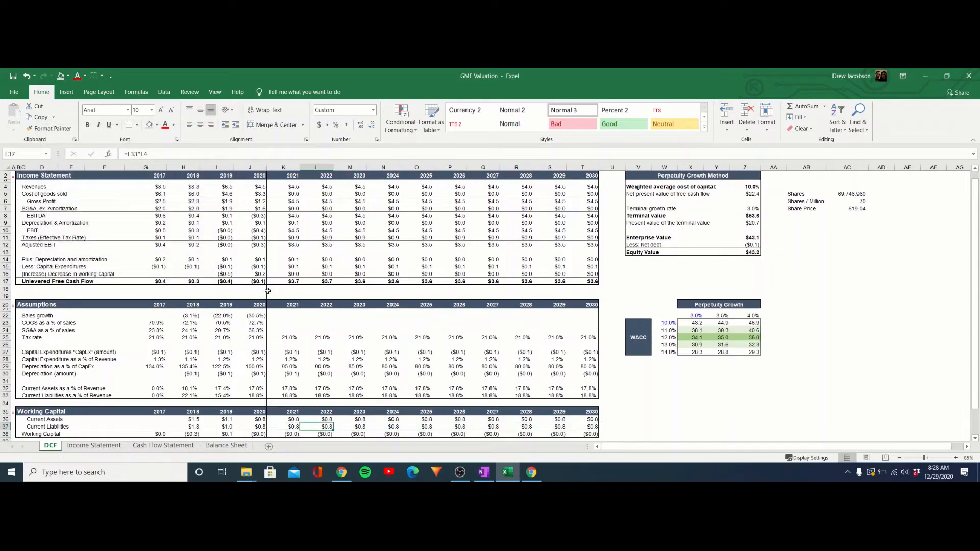
Step: Open the Income Statement sheet and examine the revenue growth from 2010 through 2016
left_click(271, 317)
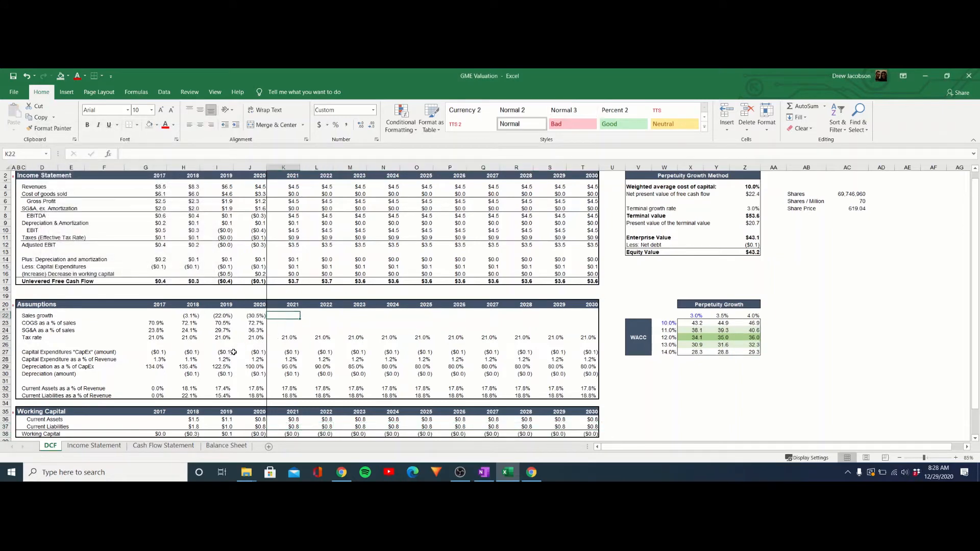
left_click(94, 446)
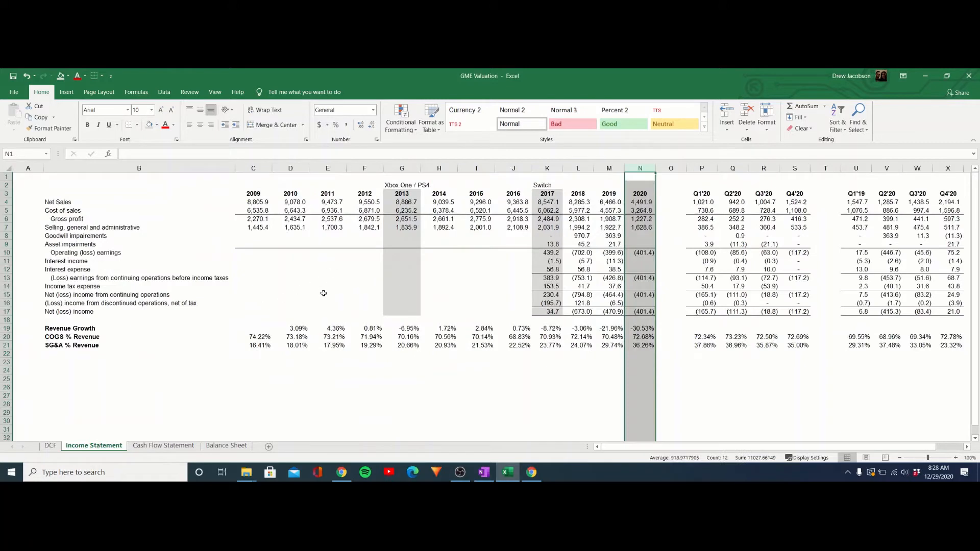
left_click(591, 412)
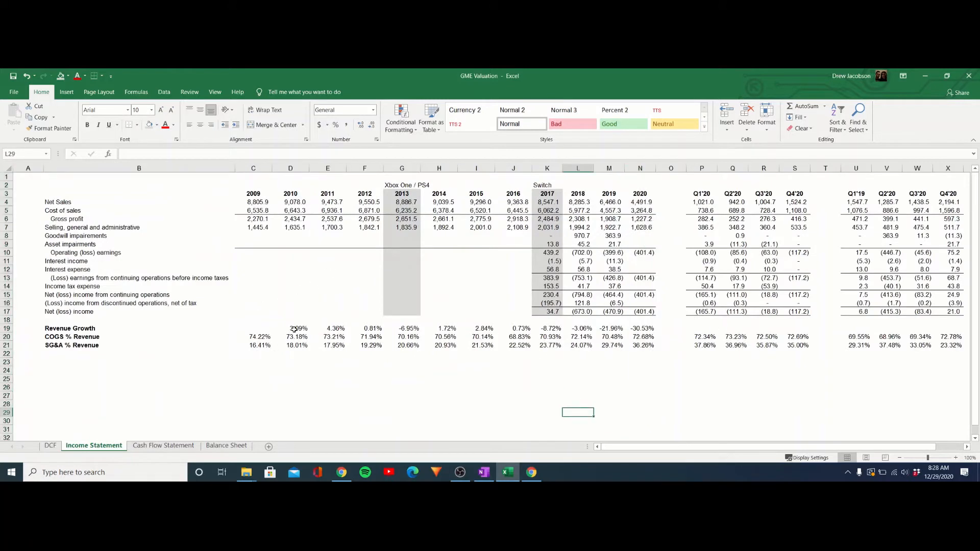
left_click_drag(294, 329, 503, 330)
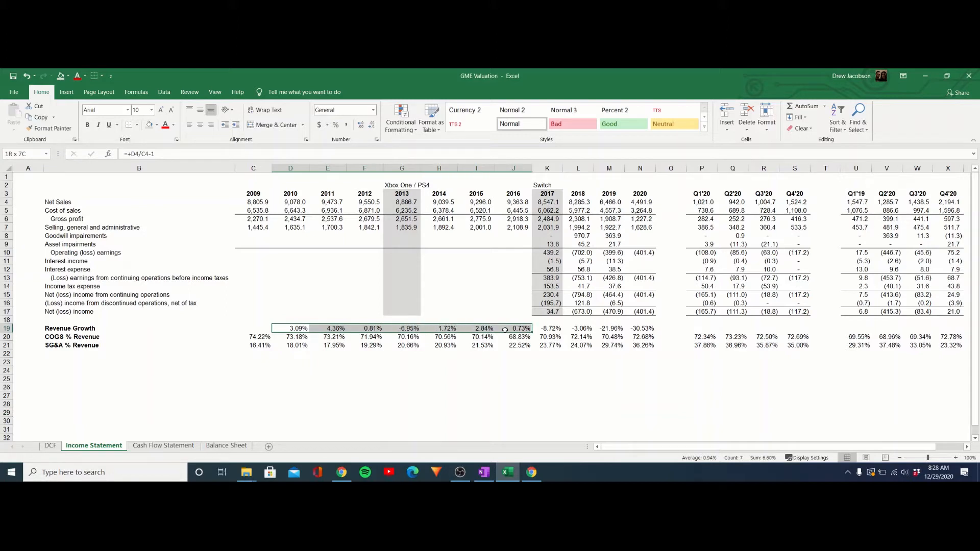
left_click_drag(505, 331, 505, 330)
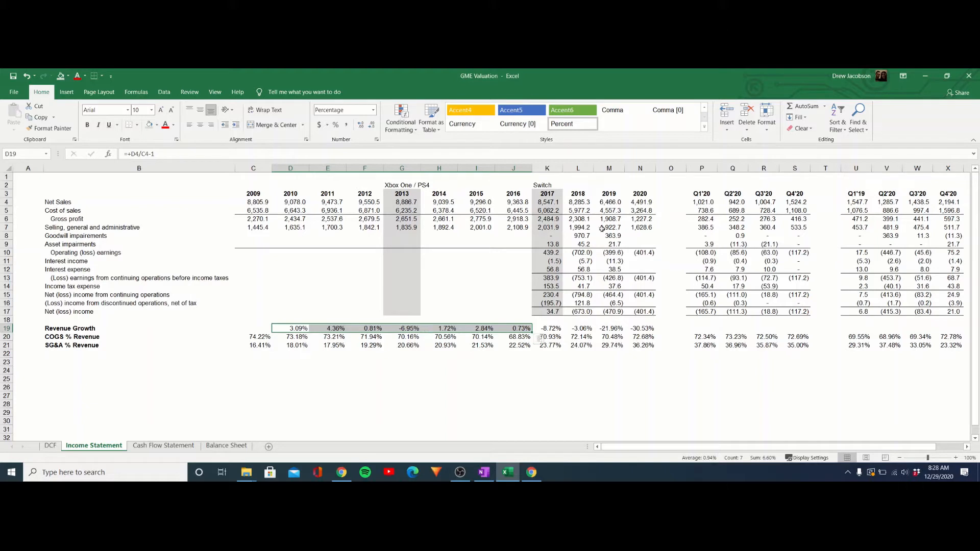
Step: Examine the 2017 Switch column and the revenue growth for 2017, 2018 and 2019
left_click(547, 169)
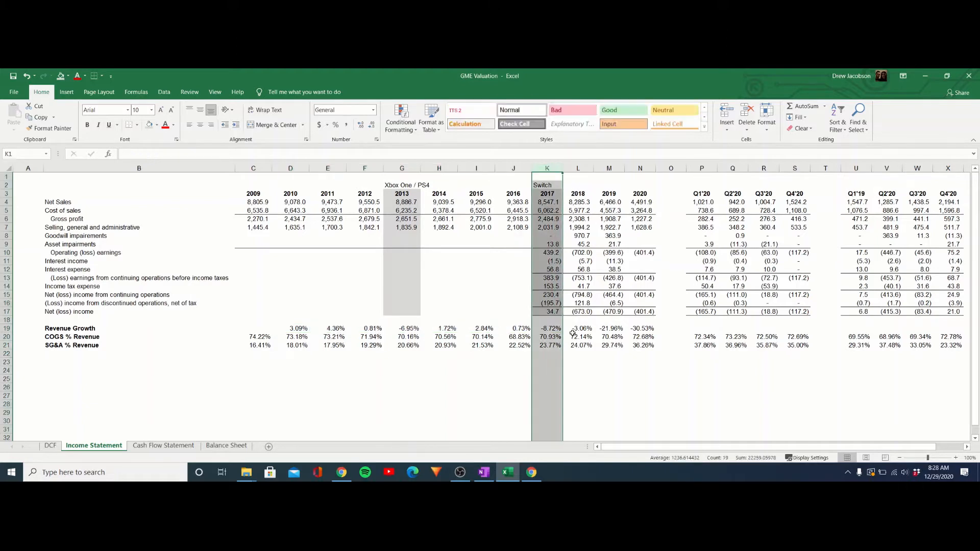
left_click(557, 329)
left_click(575, 328)
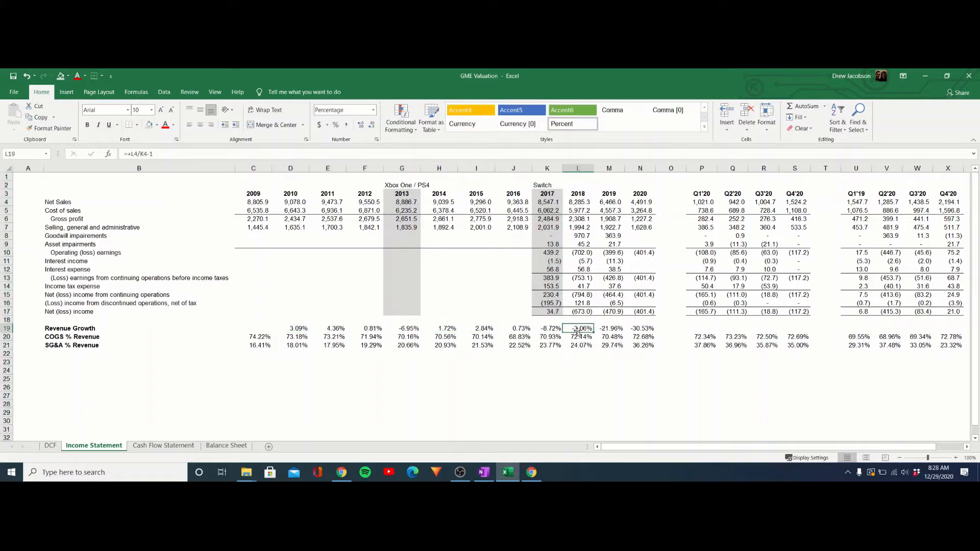
left_click(610, 330)
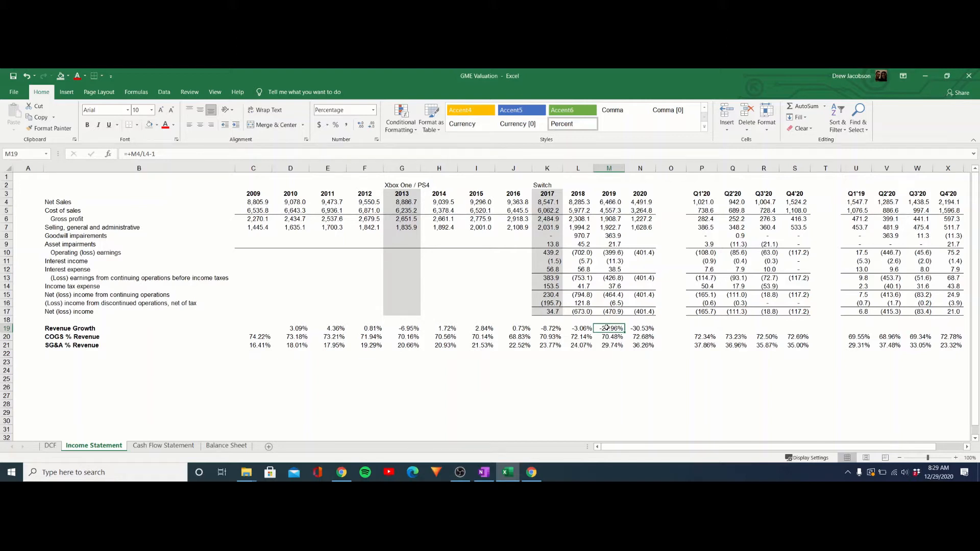
Step: Examine the 2019 SG&A expense, SG&A as a % of revenue for 2019 and 2020, and the 2020 revenue growth
left_click(611, 346)
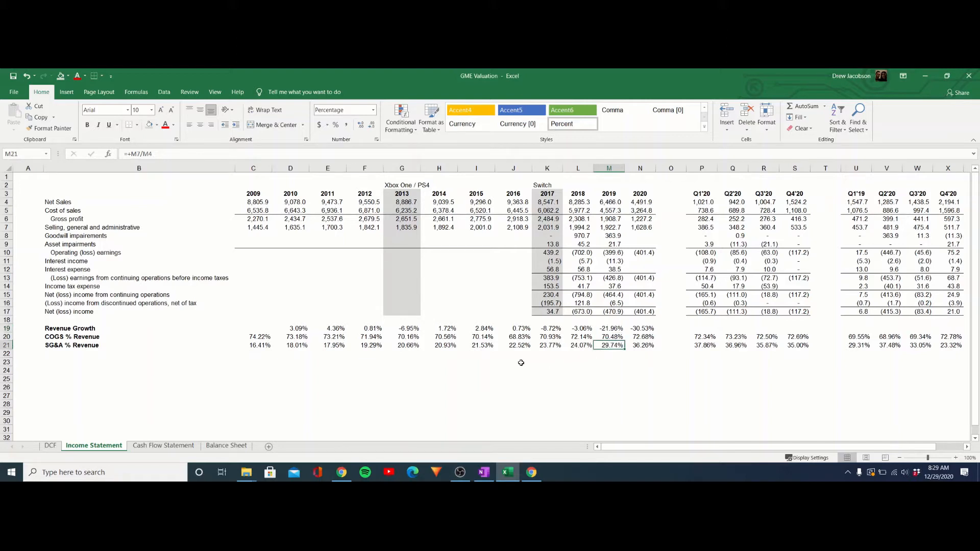
left_click(600, 229)
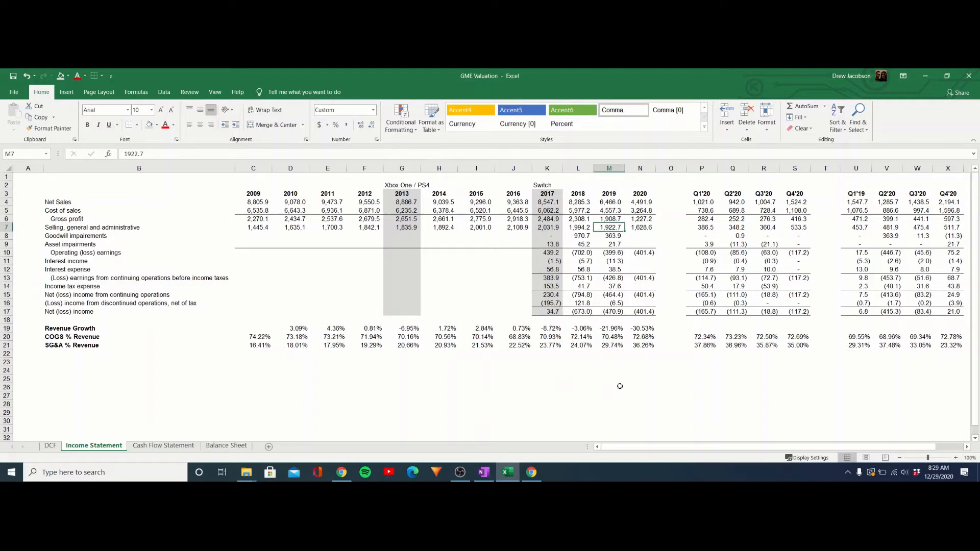
left_click(650, 344)
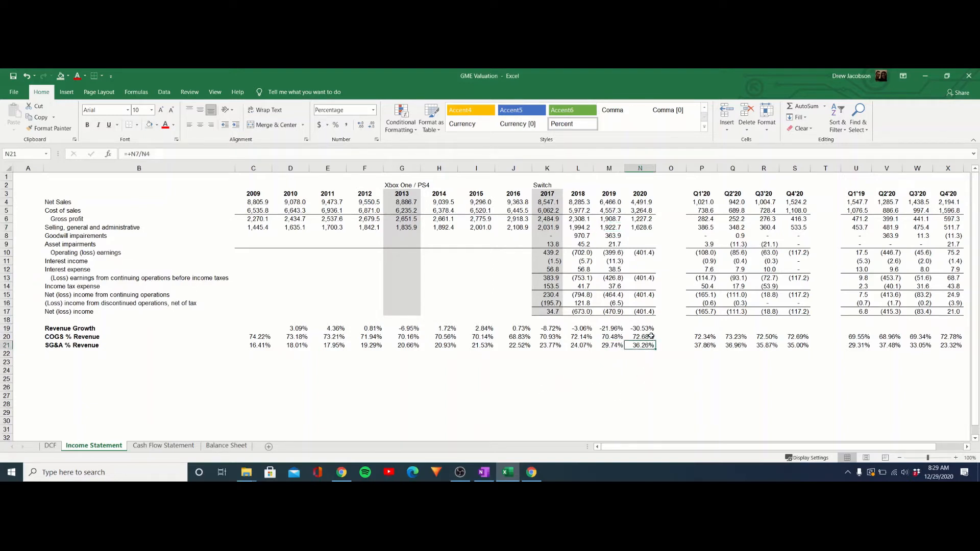
left_click(634, 328)
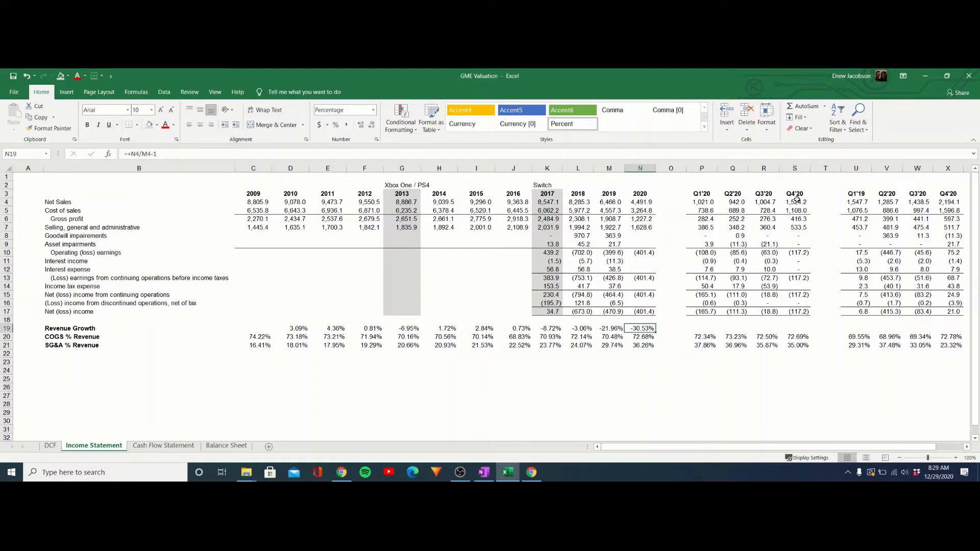
Step: Examine the Q4'20 column and the formula that estimates its net sales
left_click_drag(794, 204, 795, 345)
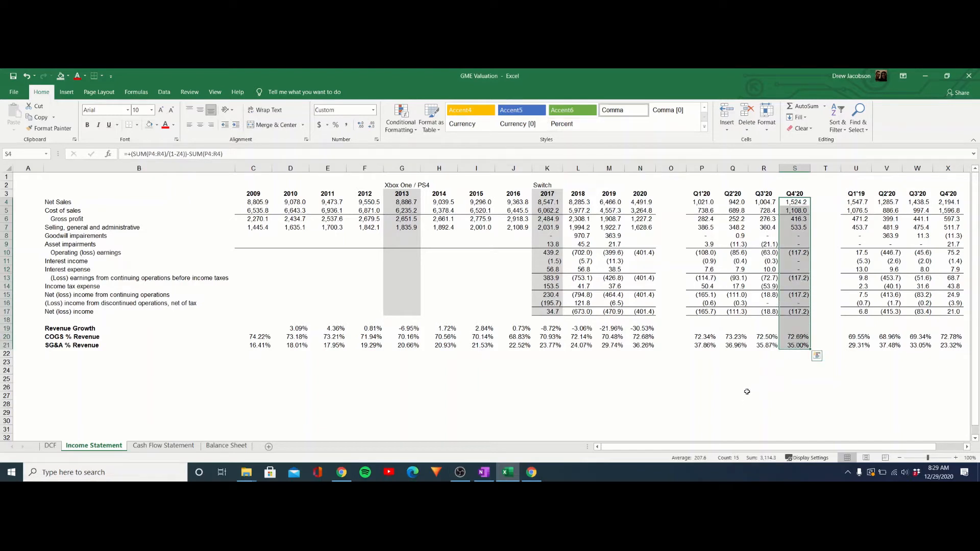
left_click(785, 203)
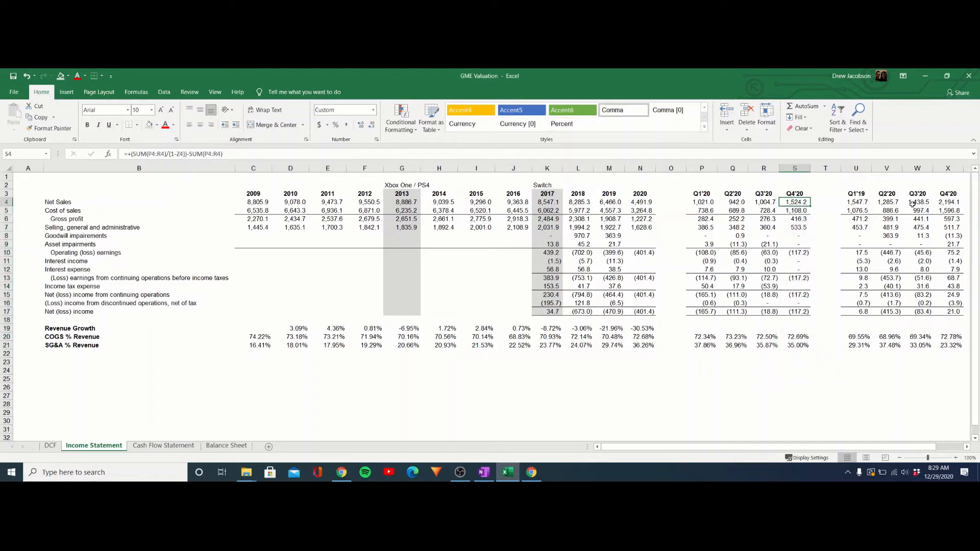
Step: Correct the headers of the second, third and fourth prior-year quarter columns to Q2'19, Q3'19 and Q4'19
left_click(953, 202)
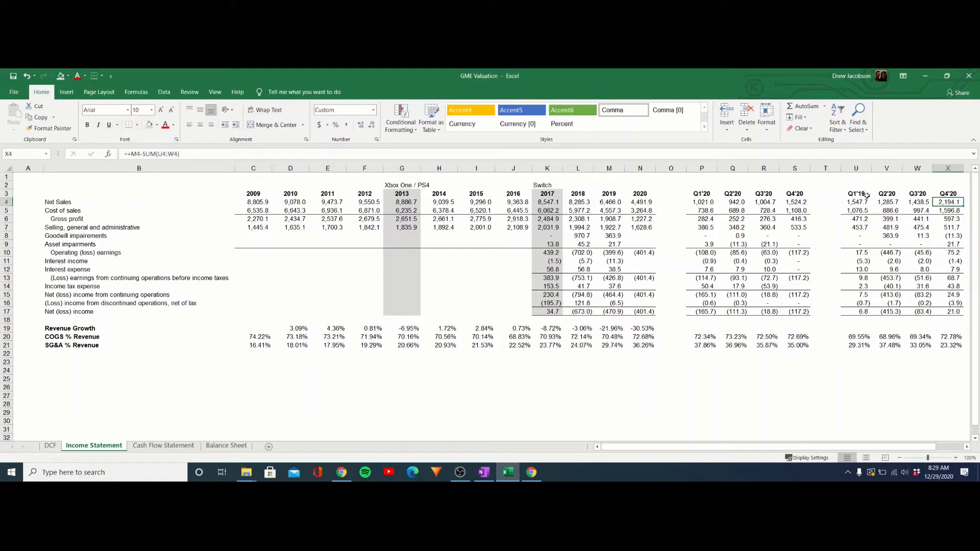
left_click(888, 195)
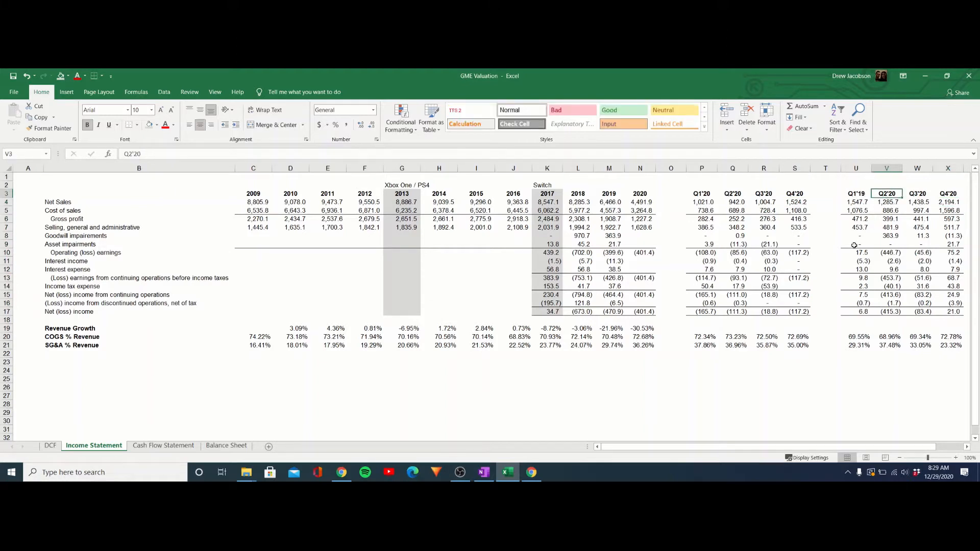
type("Q2'19")
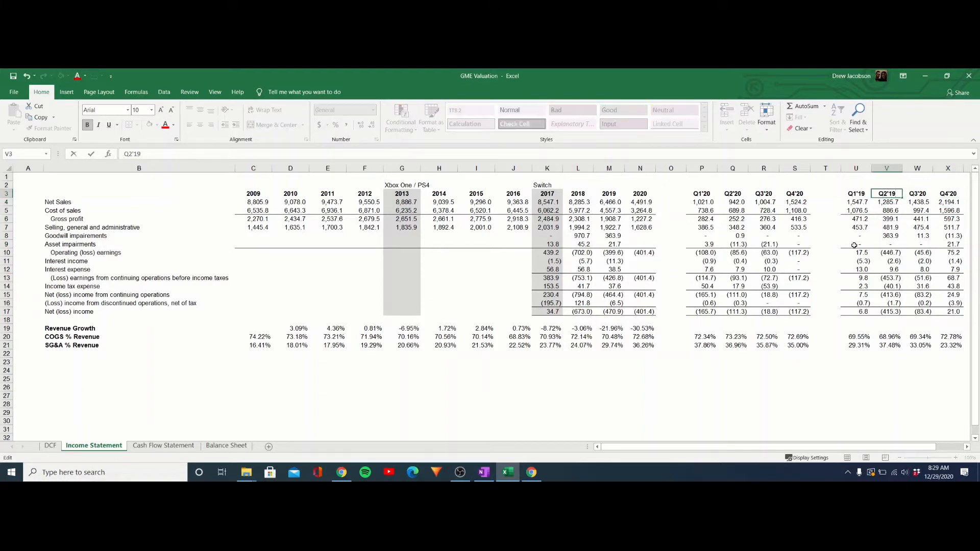
key("Right")
type("Q3'19")
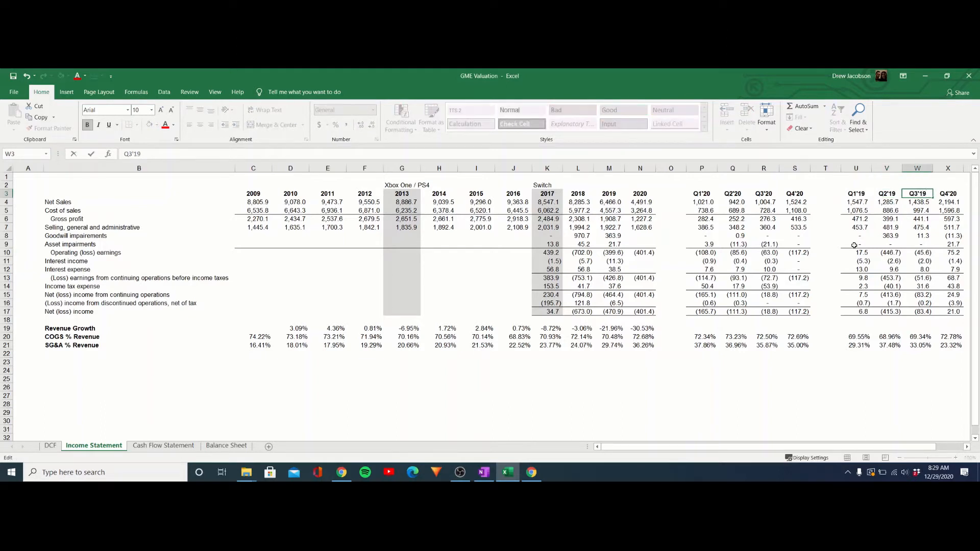
key("Right")
type("Q4'19")
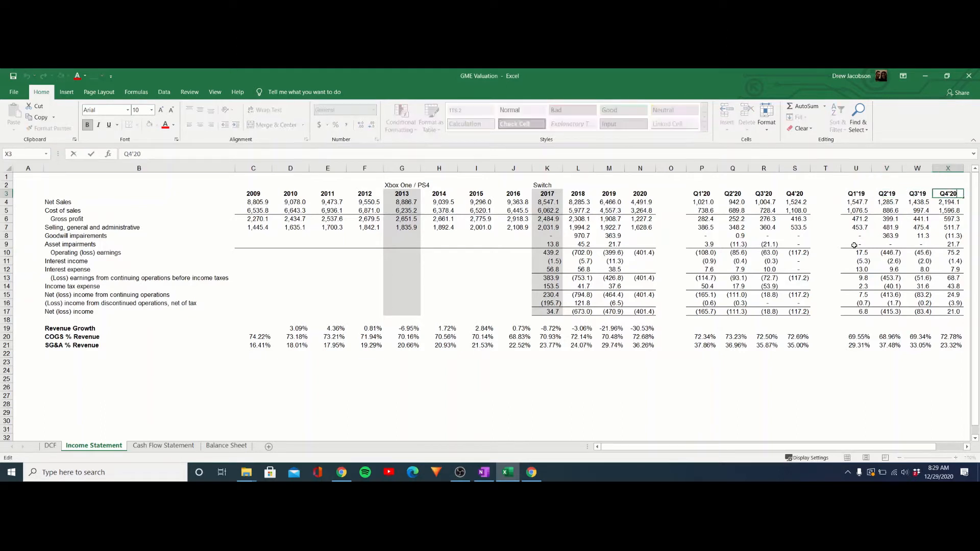
key("Return")
key("Left")
key("Left")
key("Left")
key("Left")
key("Left")
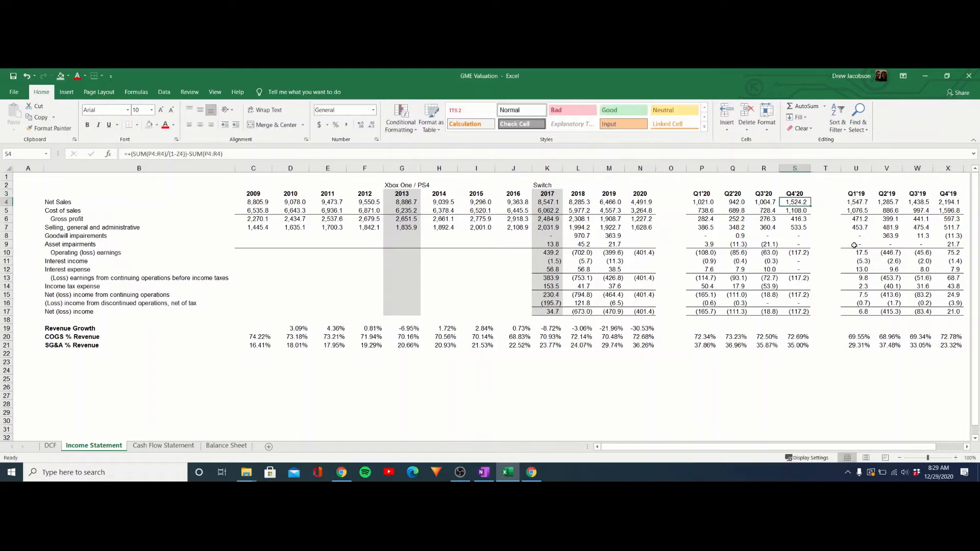
Step: Examine the 2020 revenue growth, COGS as a % of revenue for 2009–2020, and SG&A as a % of revenue through 2019
left_click(642, 331)
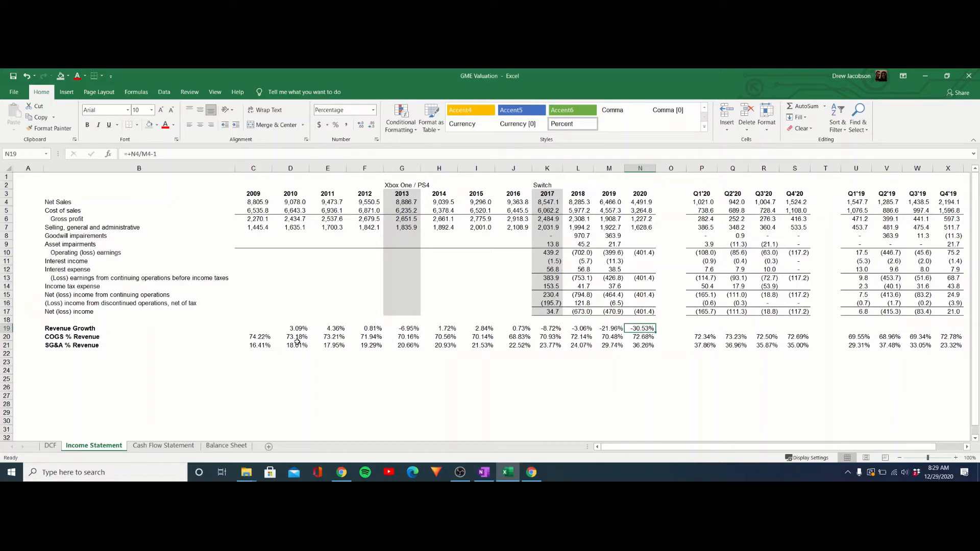
left_click_drag(260, 338, 644, 337)
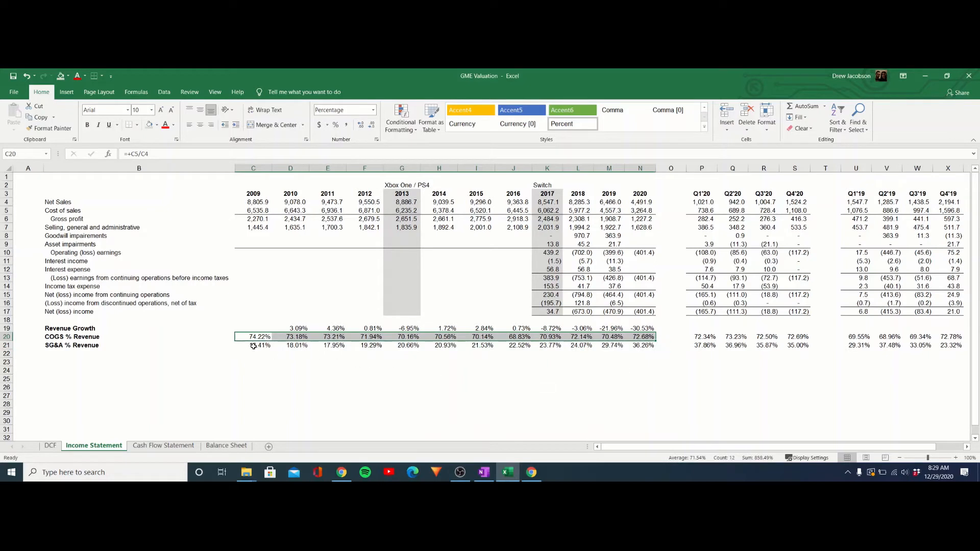
left_click_drag(253, 346, 509, 350)
left_click(433, 394)
left_click(447, 347)
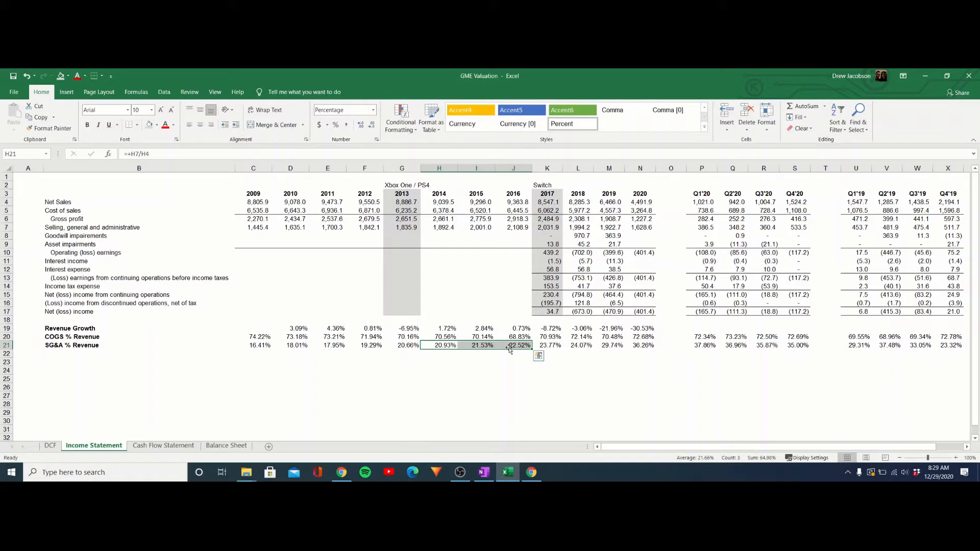
left_click(548, 345)
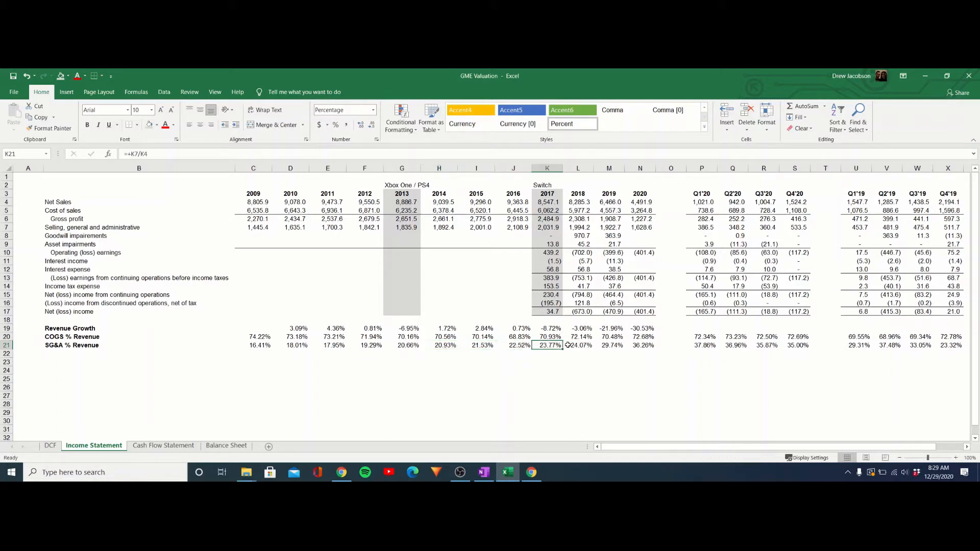
key("Right")
left_click(607, 346)
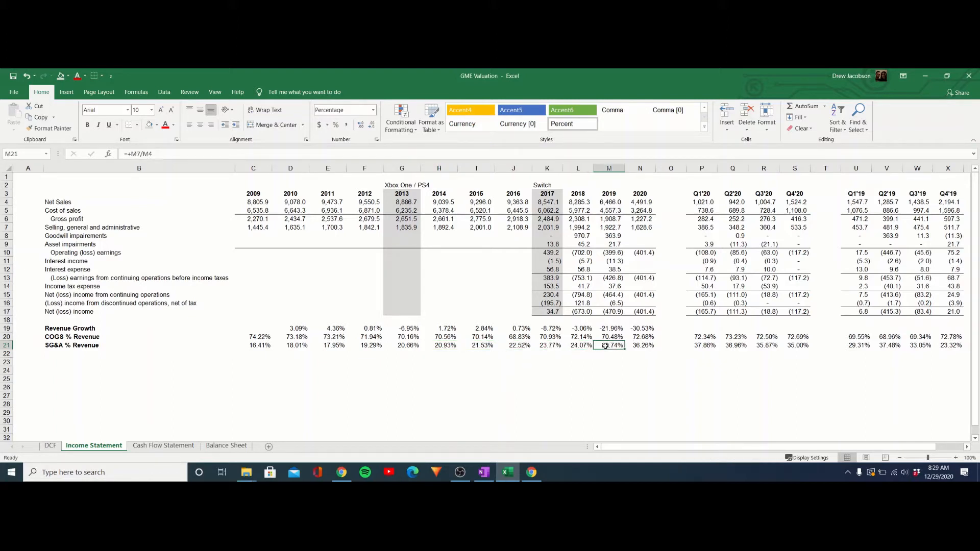
Step: Compare the 2019 and 2020 SG&A expense with SG&A as a % of revenue for both years
left_click(616, 226)
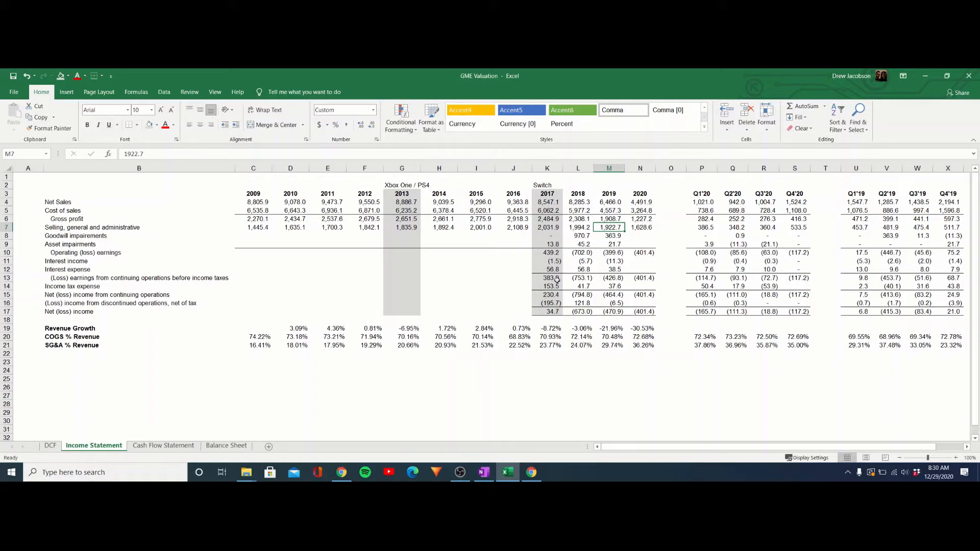
left_click(608, 346)
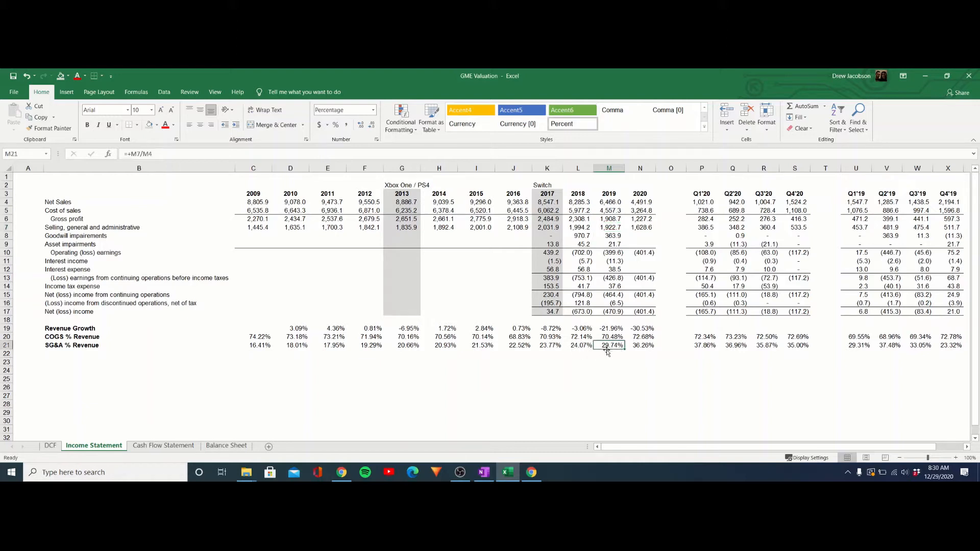
left_click(613, 228)
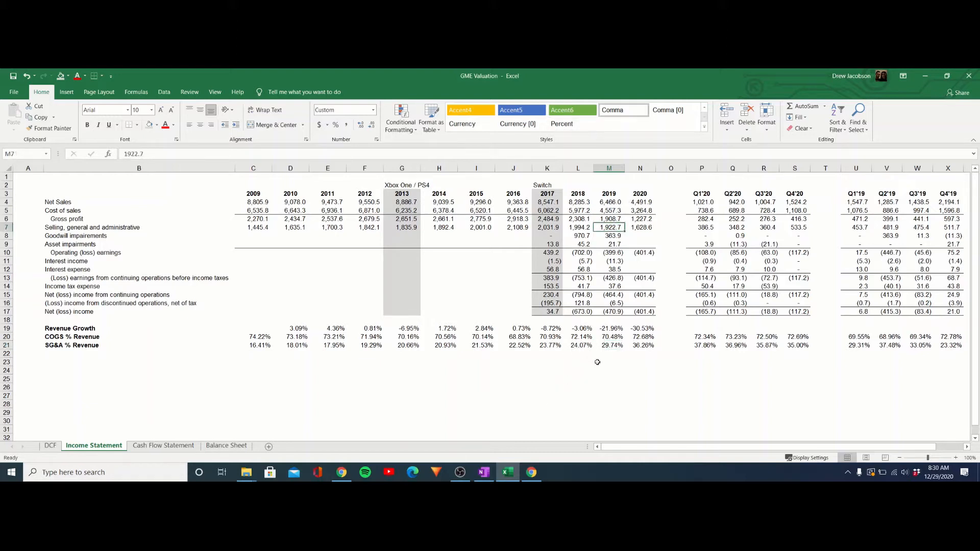
left_click(647, 226)
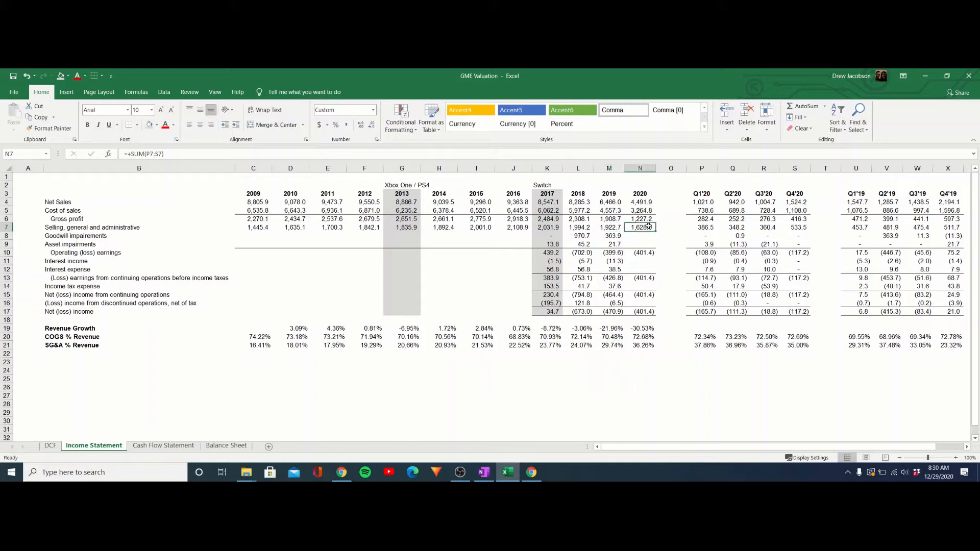
left_click(612, 231)
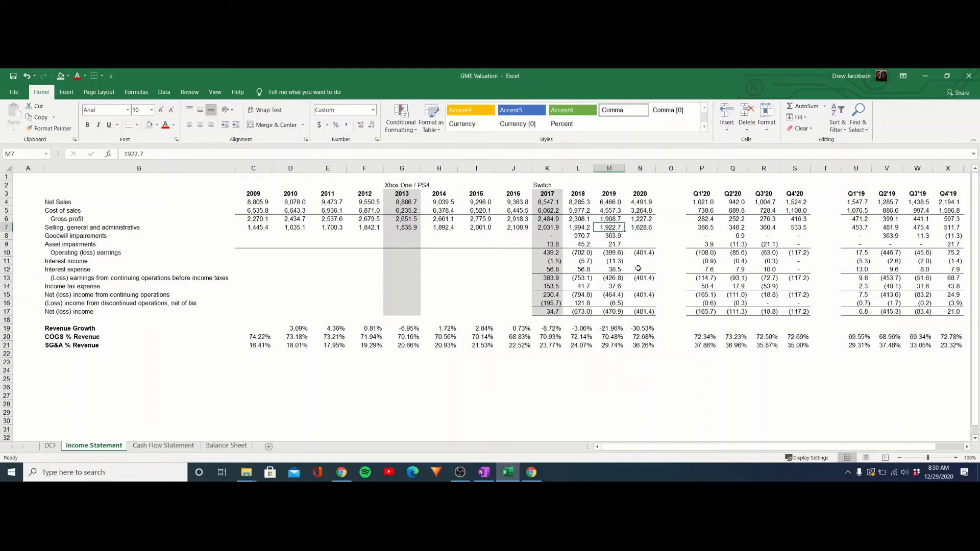
left_click(638, 228)
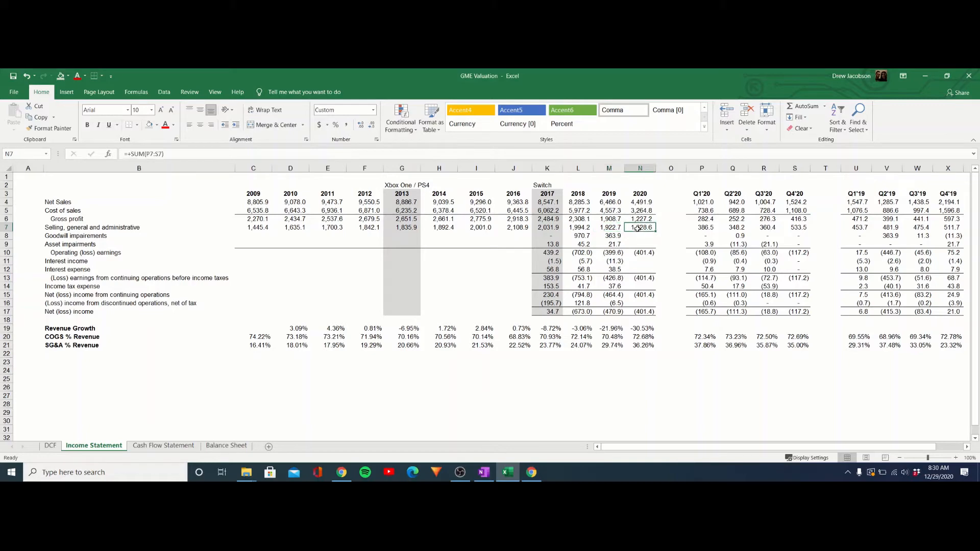
left_click(643, 347)
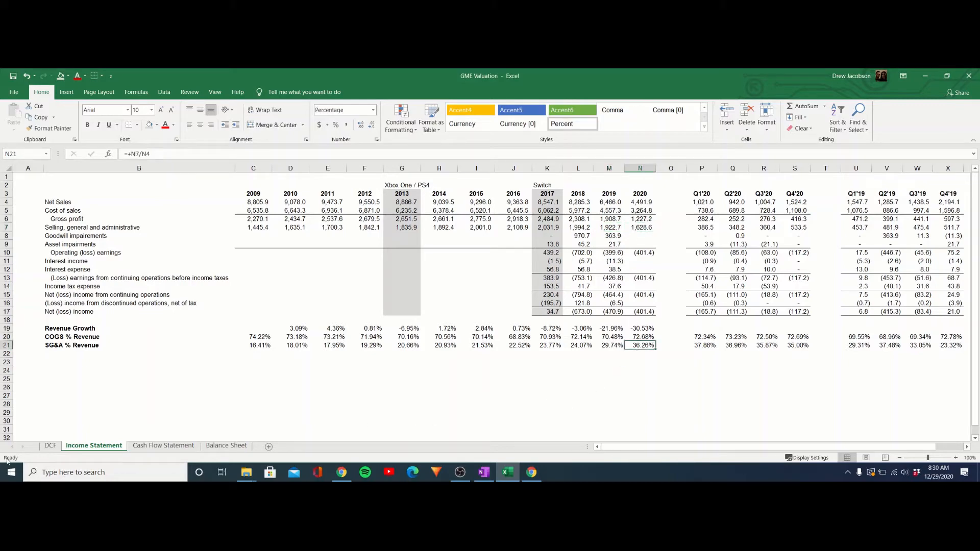
Step: Open the DCF sheet and review the blank 2021 assumptions for sales growth, COGS and SG&A
left_click(51, 446)
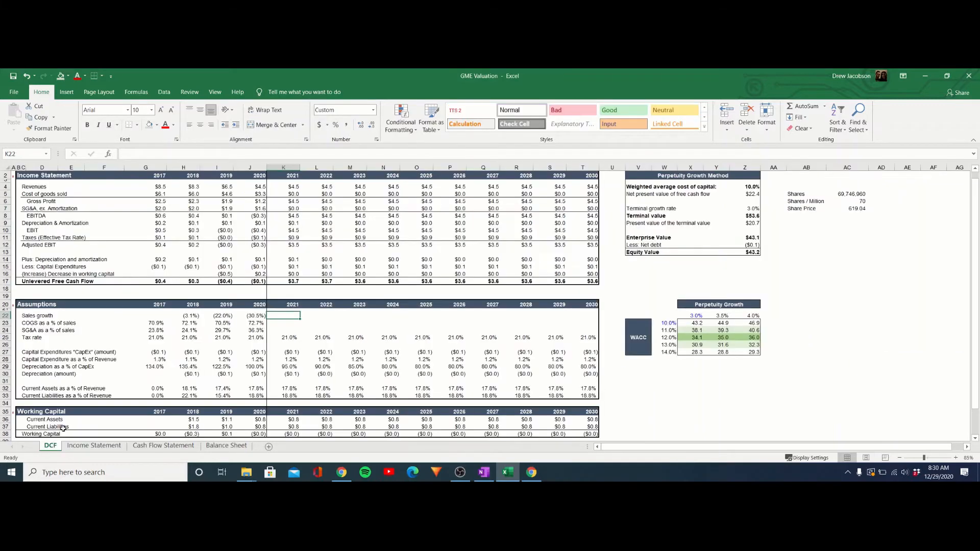
left_click(283, 324)
left_click(294, 332)
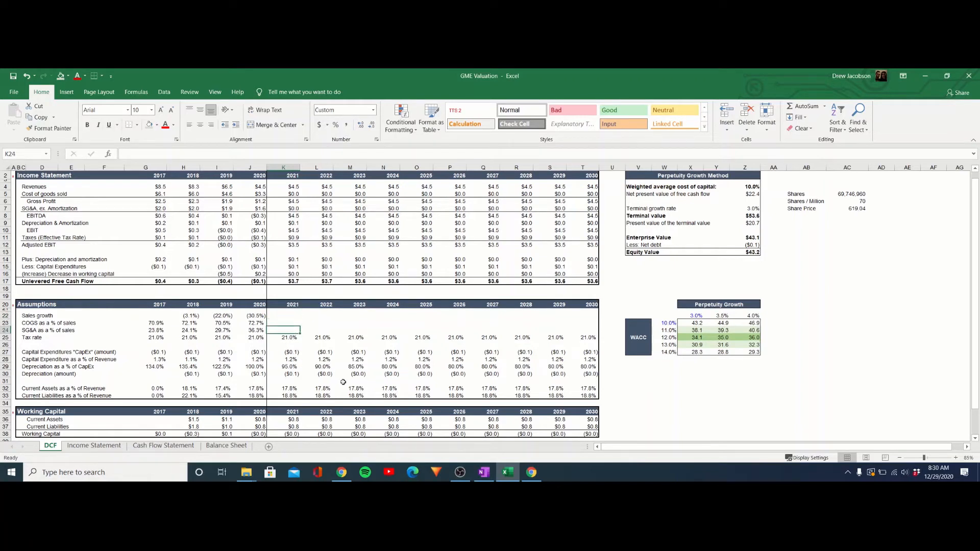
key("Up")
key("Up")
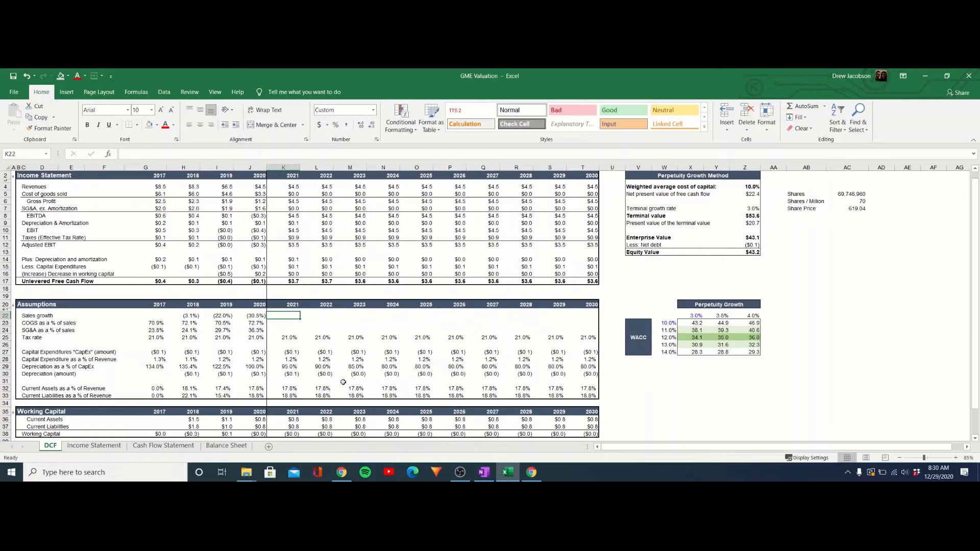
Step: On the Income Statement sheet, examine the console-launch columns 2013–2014 and 2017–2018, then compare 2012 and 2013 net sales
left_click(94, 446)
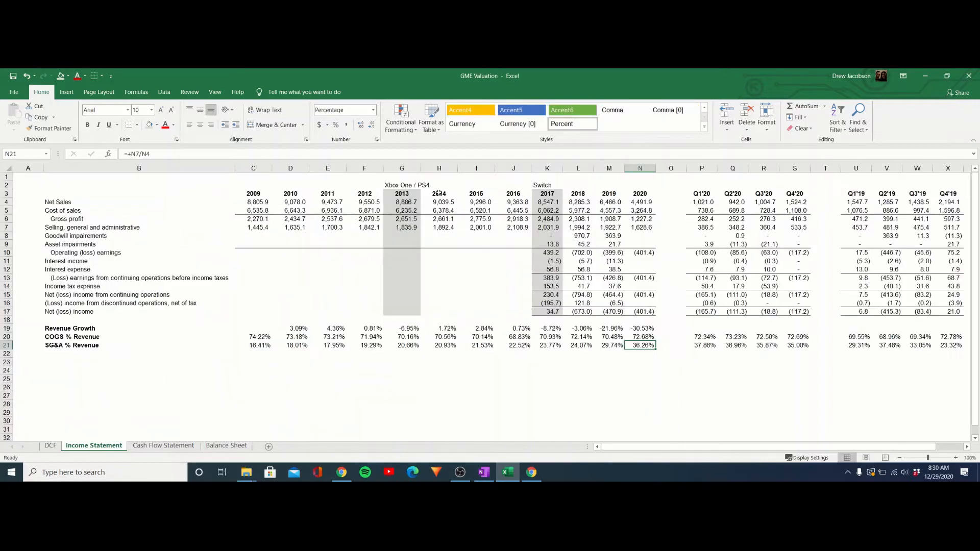
left_click_drag(402, 169, 439, 169)
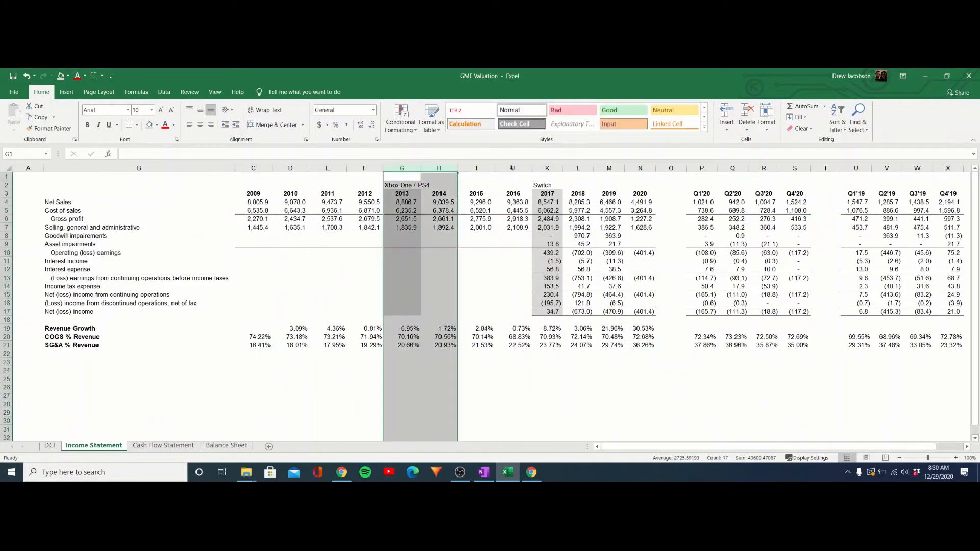
left_click_drag(537, 168, 578, 169)
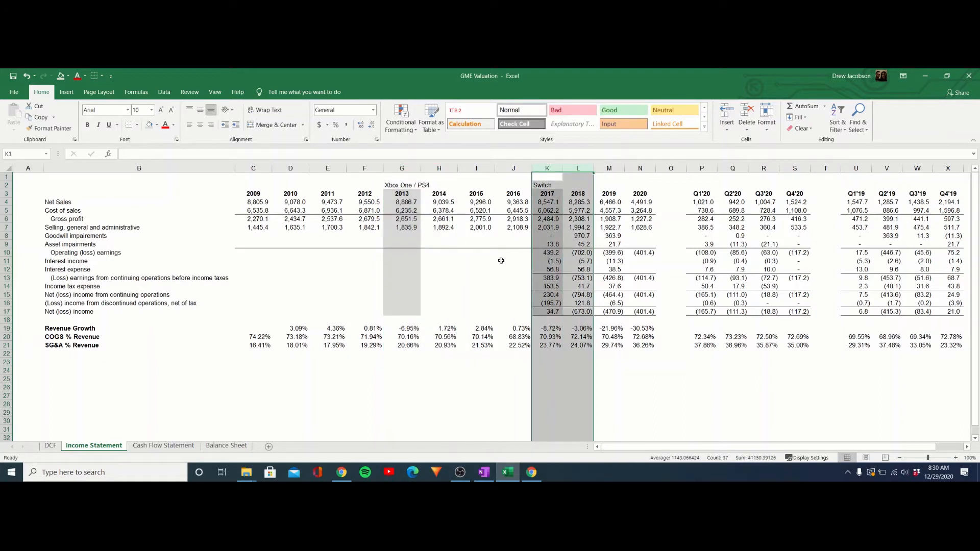
left_click(493, 277)
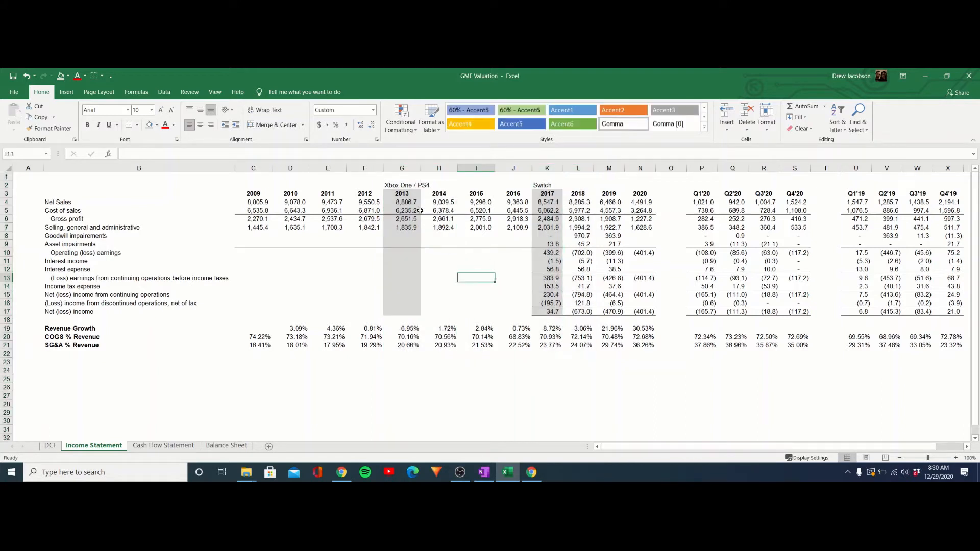
mouse_move(415, 204)
left_mouse_down()
mouse_move(438, 203)
mouse_move(416, 205)
left_mouse_up()
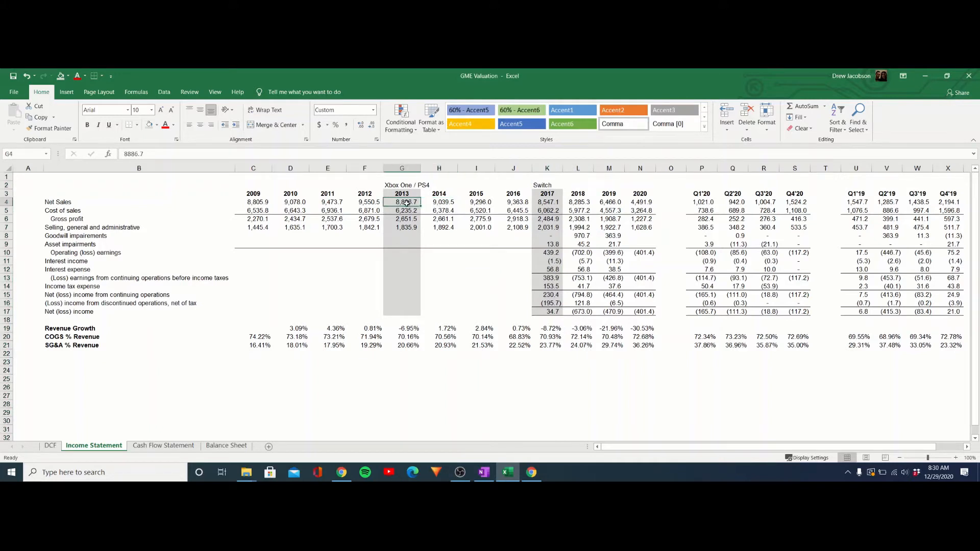
left_click(372, 204)
left_click(393, 202)
Step: Compare 2019 and 2020 net sales on the Income Statement sheet, then return to the DCF sheet
left_click(55, 446)
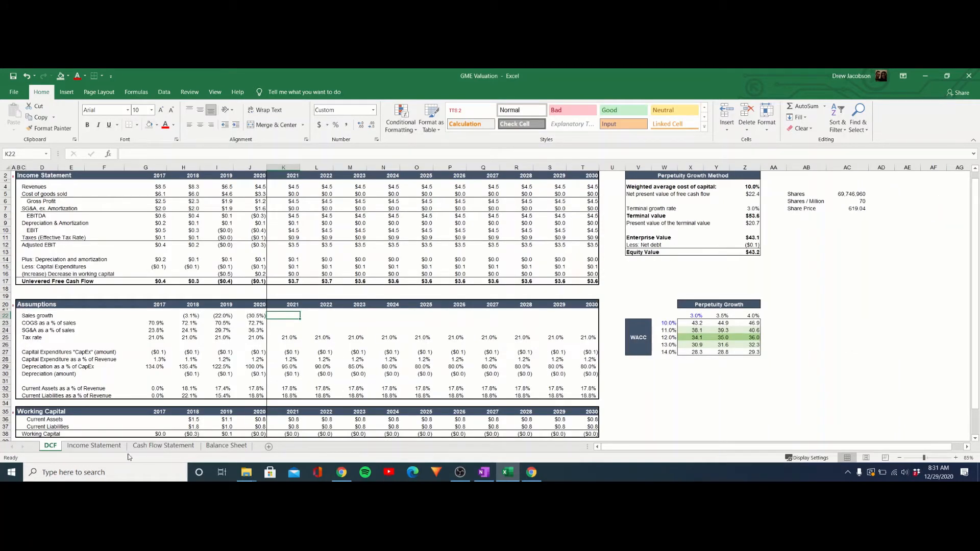
left_click(93, 446)
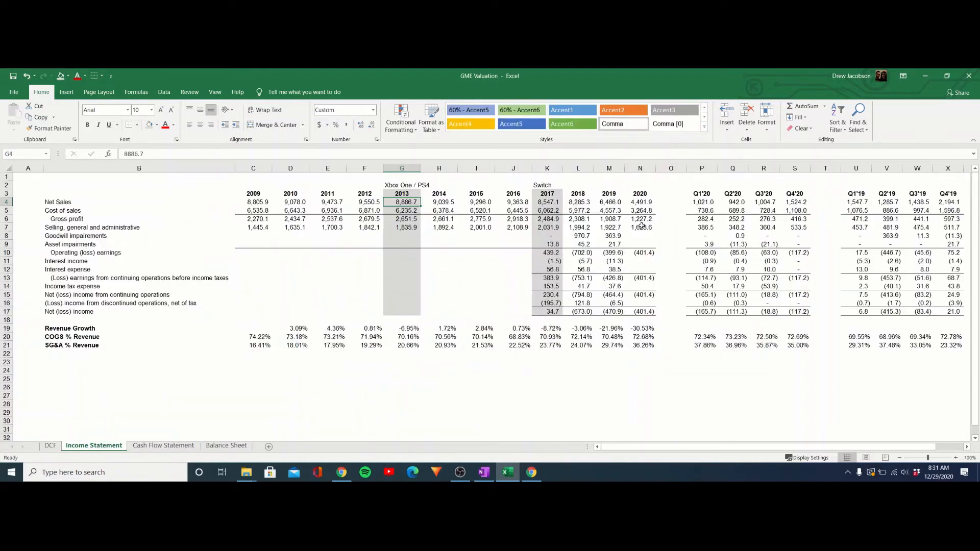
left_click(642, 202)
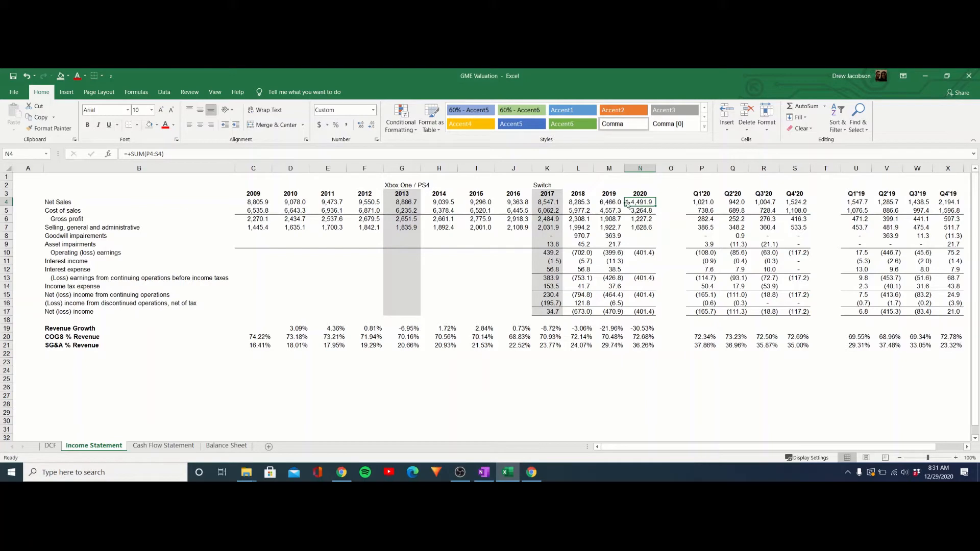
left_click_drag(615, 202, 643, 203)
left_click(644, 203)
left_click(51, 446)
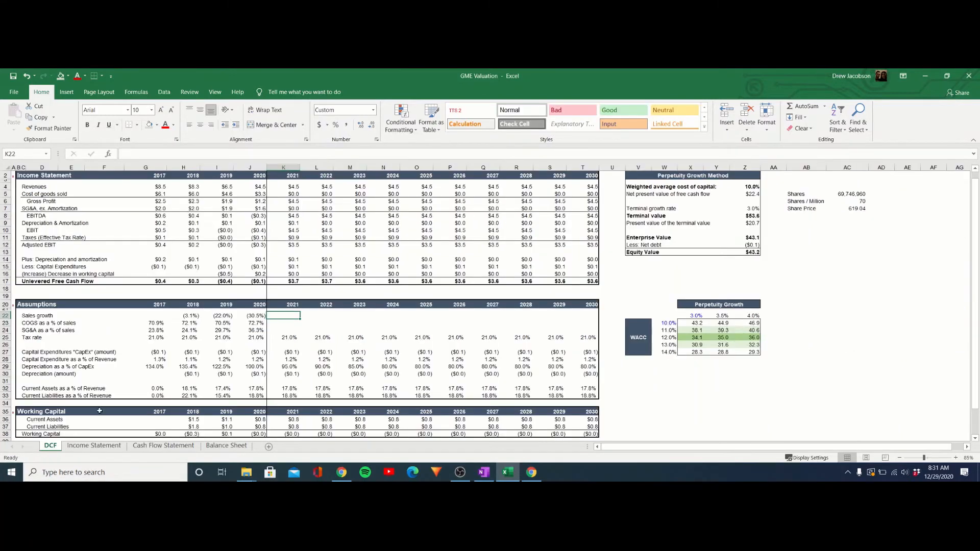
type("+")
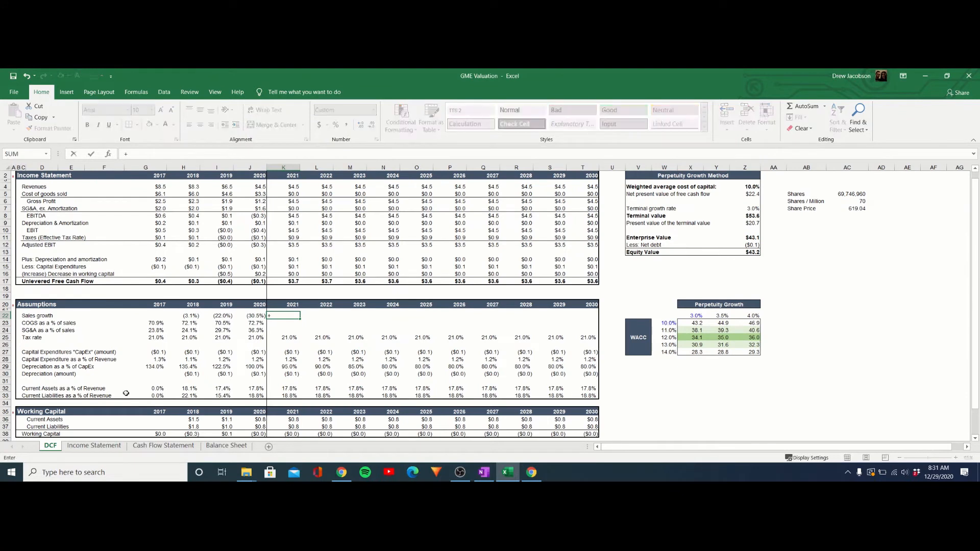
key("Left")
key("BackSpace")
key("BackSpace")
key("Escape")
Step: Set the 2021 sales growth to -5% and make the 2022 sales growth reference the 2021 cell
type("-.05")
key("Return")
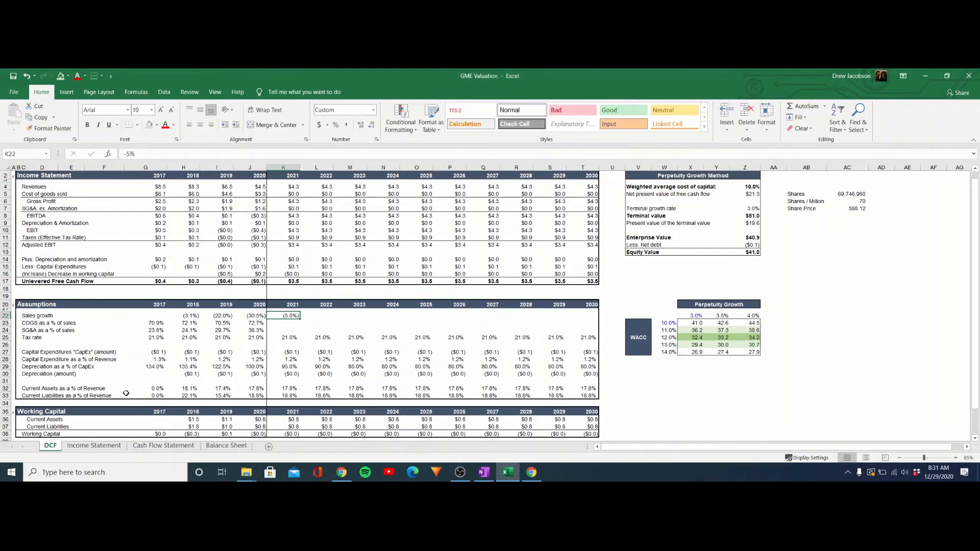
key("Right")
type("+")
key("Left")
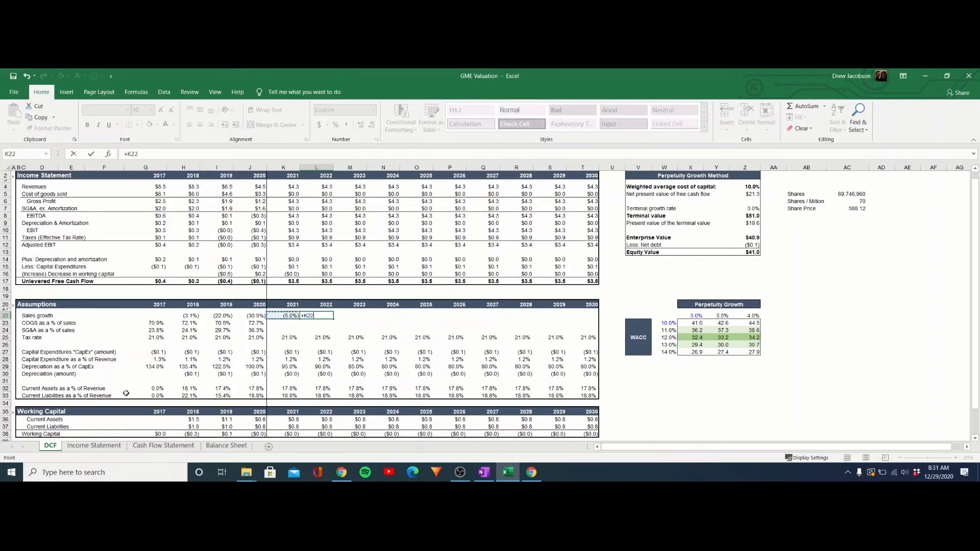
key("Return")
key("Up")
Step: Set the 2023 sales growth assumption to 0%
key("Right")
type("+")
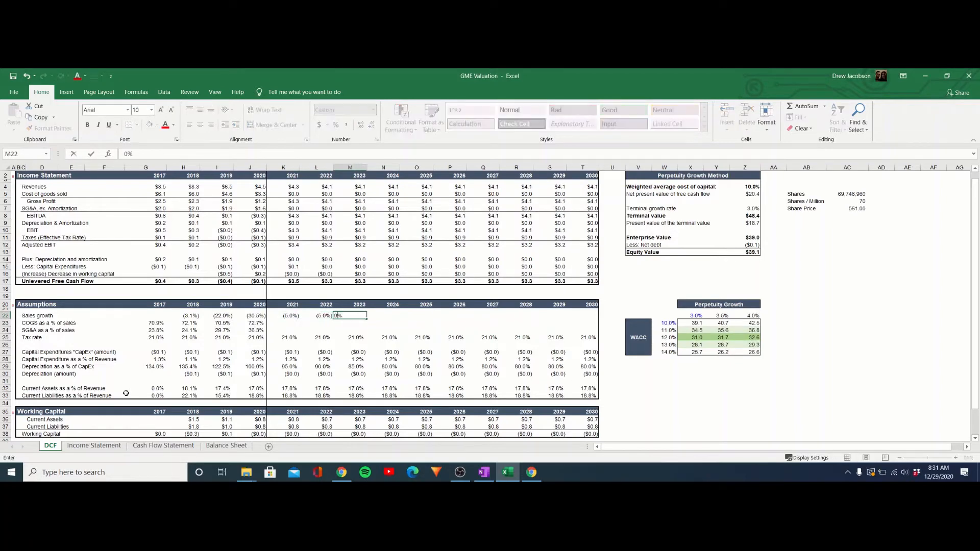
key("Left")
key("Return")
Step: Copy the 2023 sales growth across 2024–2030, pasting formulas only
key("Up")
key("ctrl+c")
key("Right")
key("shift+Right")
key("shift+Right")
key("shift+Right")
key("shift+Right")
key("shift+Right")
key("shift+Right")
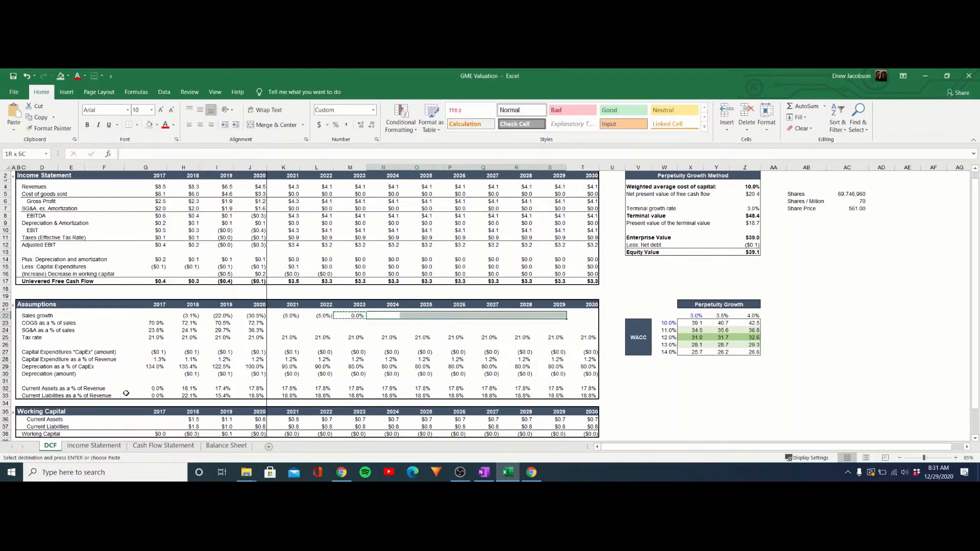
key("ctrl+alt+v")
key("v")
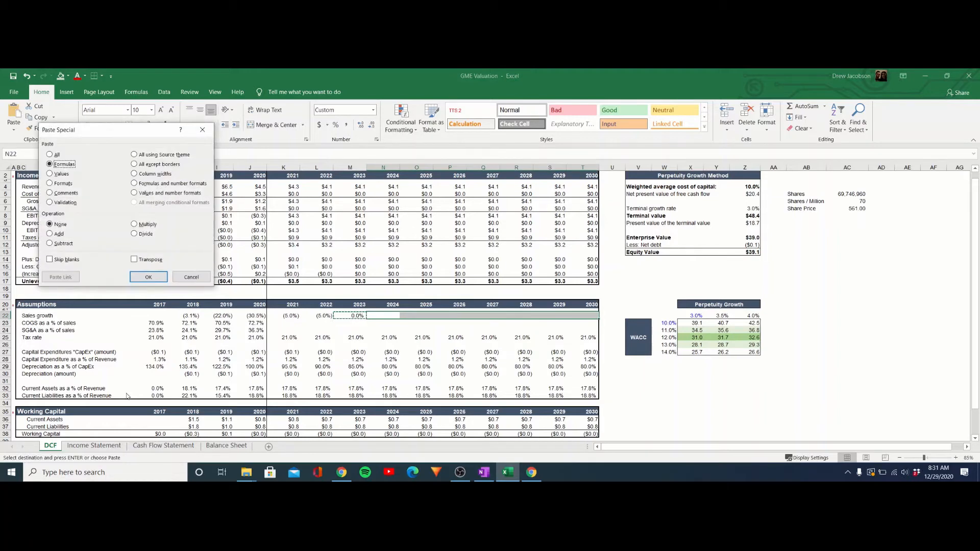
key("Return")
key("Escape")
Step: Make the 2021 COGS as a % of sales reference the 2020 percentage
key("Left")
key("Left")
key("Left")
key("Left")
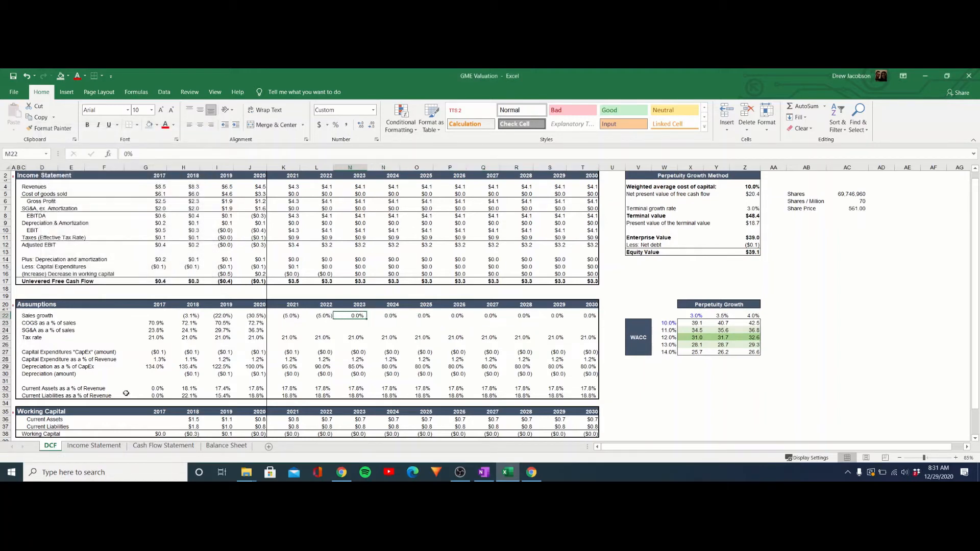
key("Down")
key("Left")
key("Left")
key("Left")
key("Right")
key("Right")
key("Right")
key("Right")
key("Right")
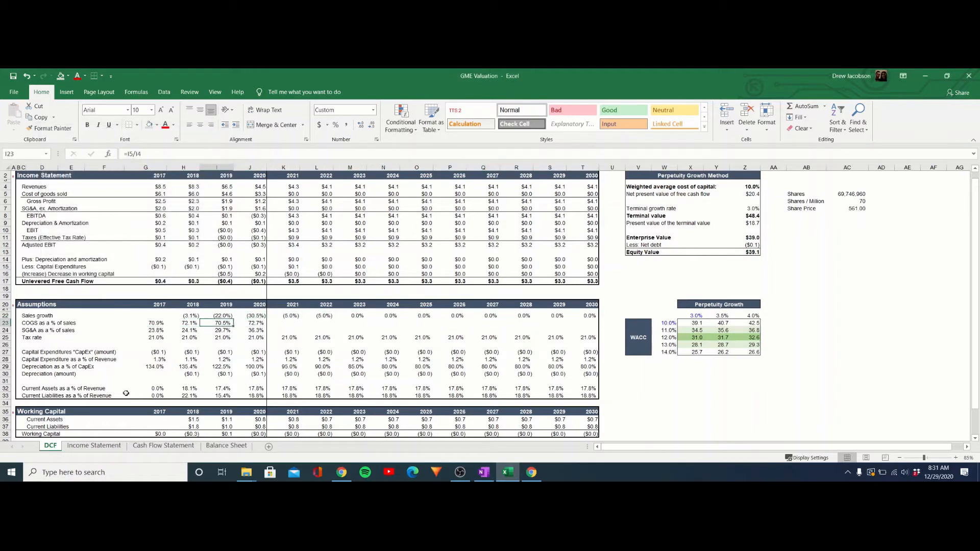
key("Left")
type("=")
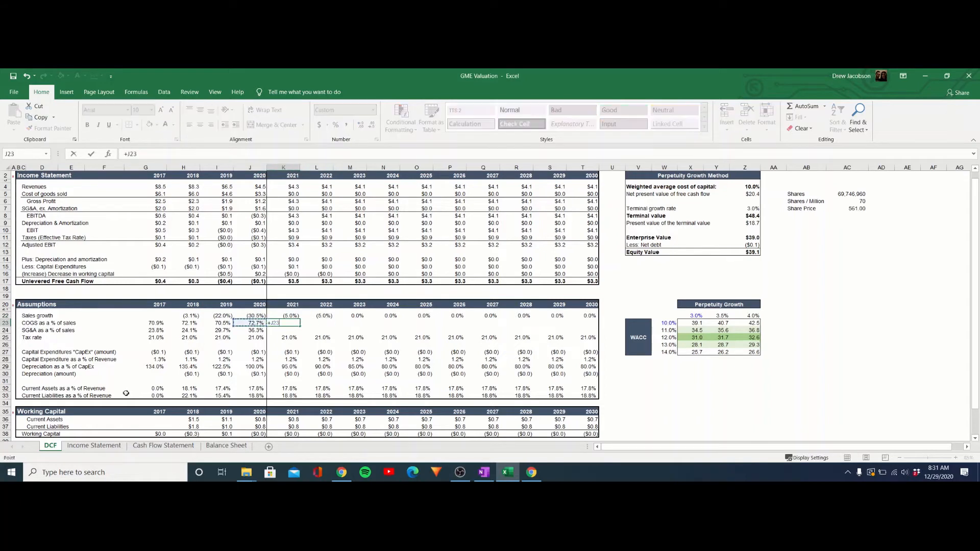
key("Left")
key("ctrl+Return")
Step: Copy the 2021 COGS percentage formula across 2022–2030 using Paste Special
key("ctrl+c")
key("Right")
key("shift+Right")
key("shift+Right")
key("shift+Right")
key("shift+Right")
key("shift+Right")
key("shift+Right")
key("shift+Right")
key("shift+Right")
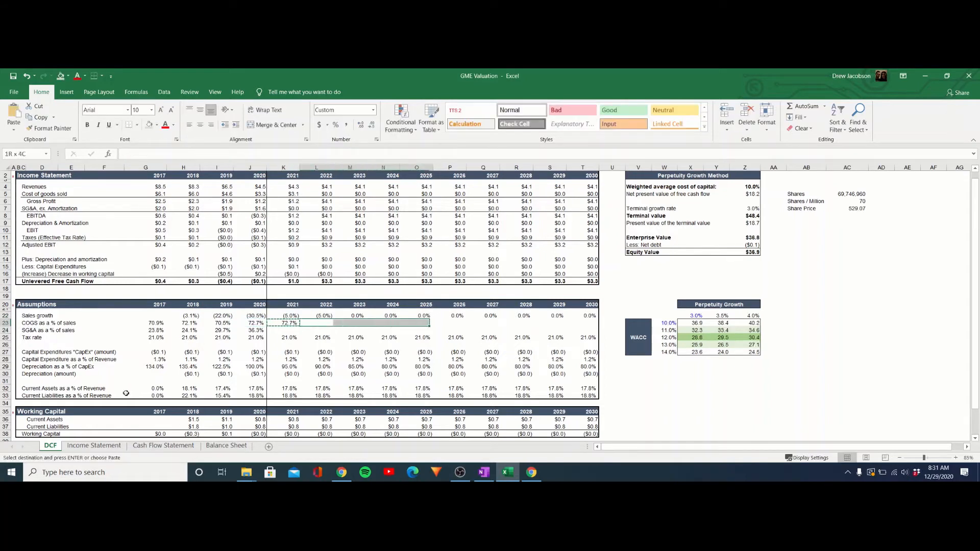
key("alt+e")
key("s")
key("Return")
key("Escape")
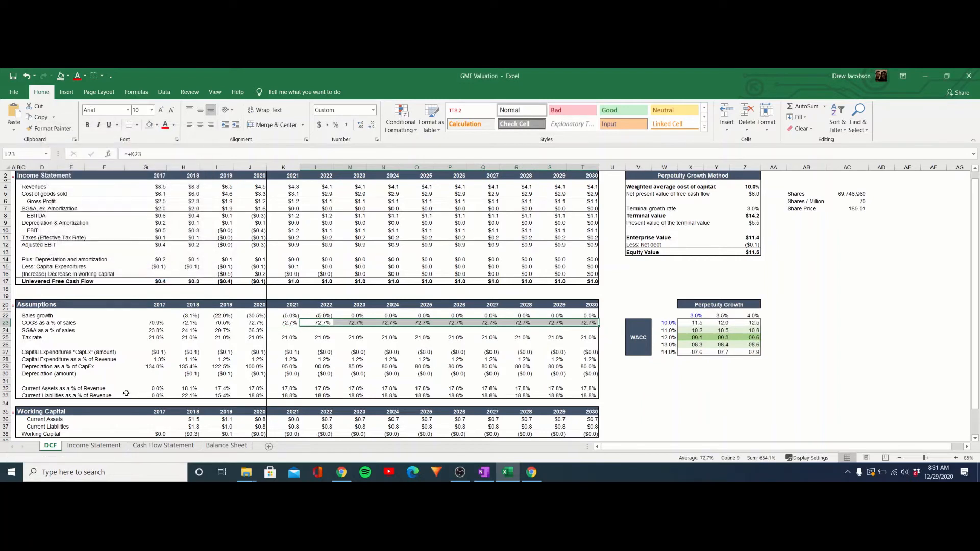
Step: On the Income Statement sheet, examine the 2009–2020 trend in SG&A as a % of revenue, then return to the DCF sheet
key("Down")
key("Left")
key("Left")
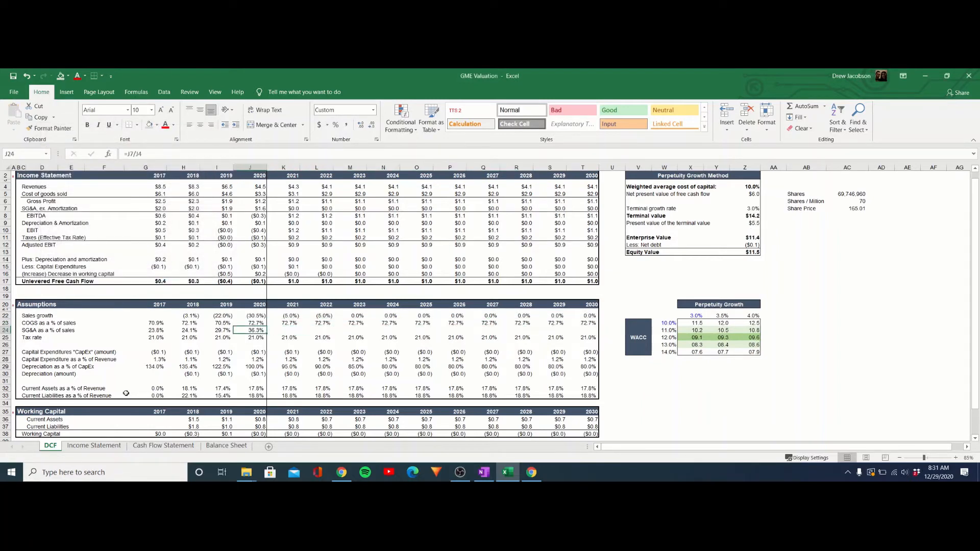
left_click(107, 445)
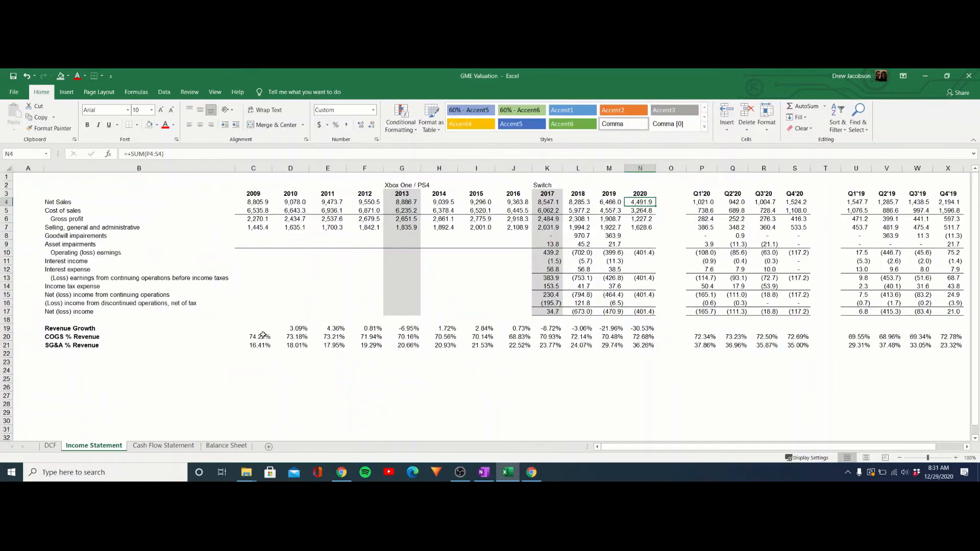
left_click(263, 335)
left_click(264, 345)
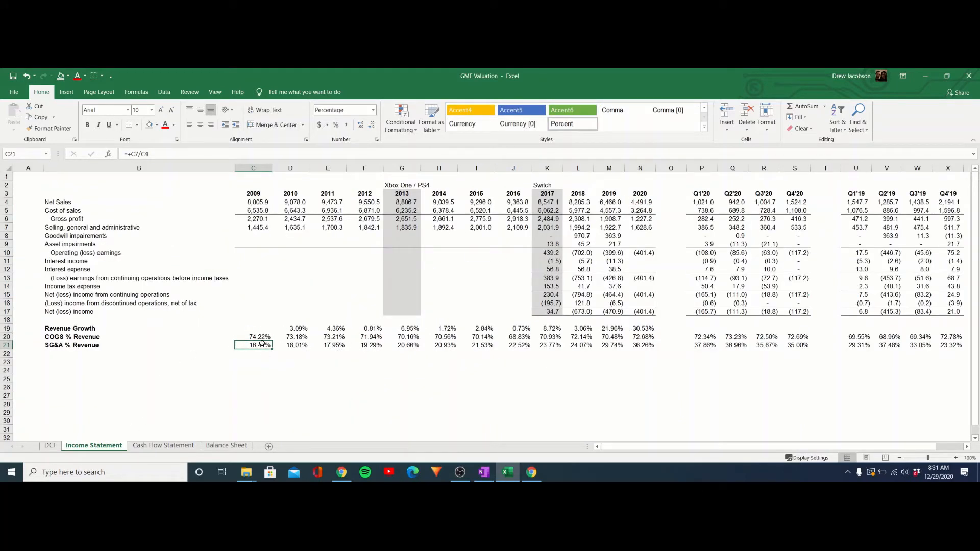
left_click_drag(266, 347, 649, 346)
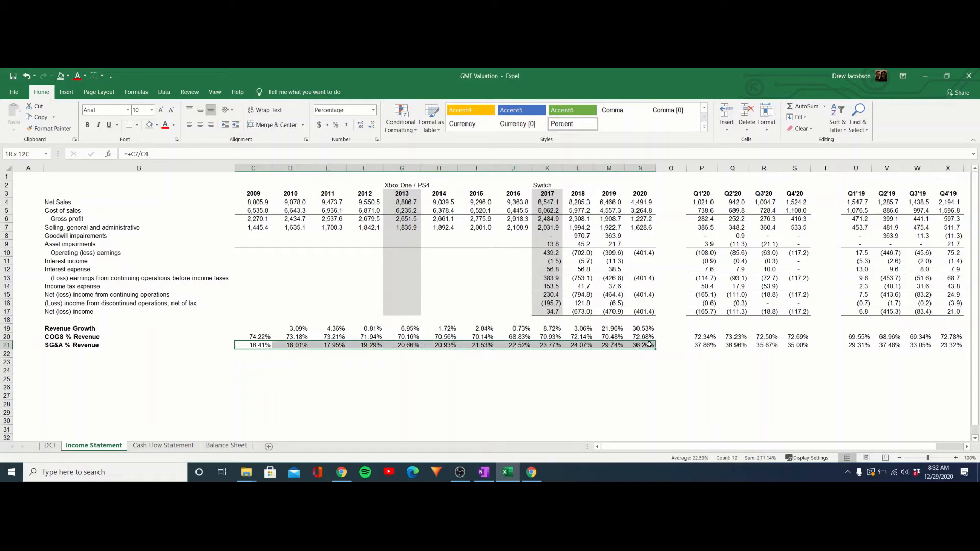
left_click(50, 446)
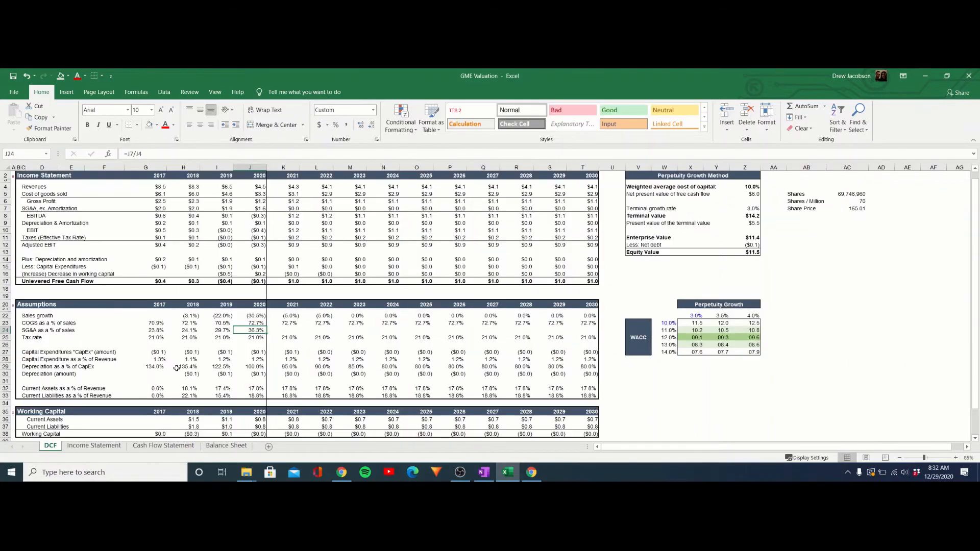
Step: Set the 2021 SG&A as a % of sales to the 2020 percentage minus 0.05
left_click(279, 327)
type("+")
key("Left")
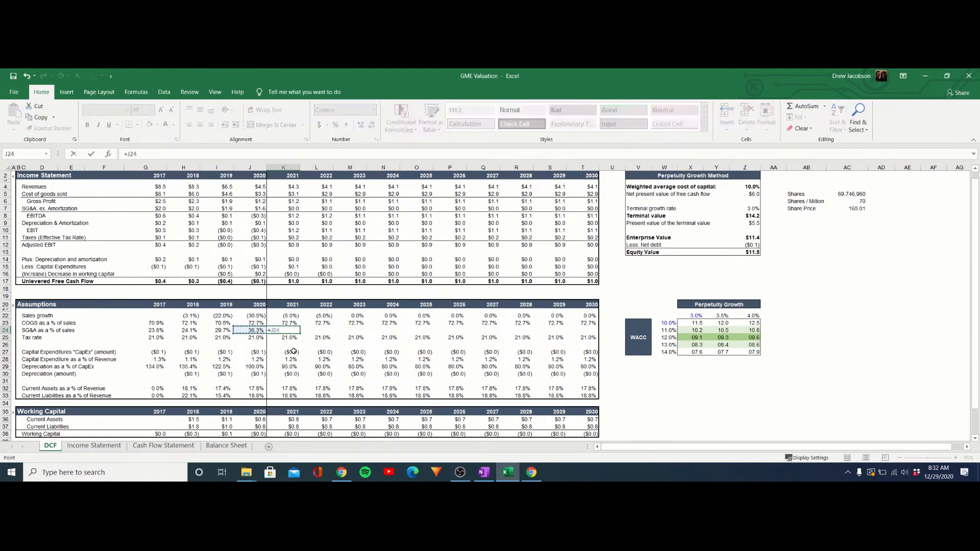
type("-.058")
key("Return")
Step: Copy the 2021 SG&A percentage formula into 2022 and 2023
key("Up")
key("ctrl+c")
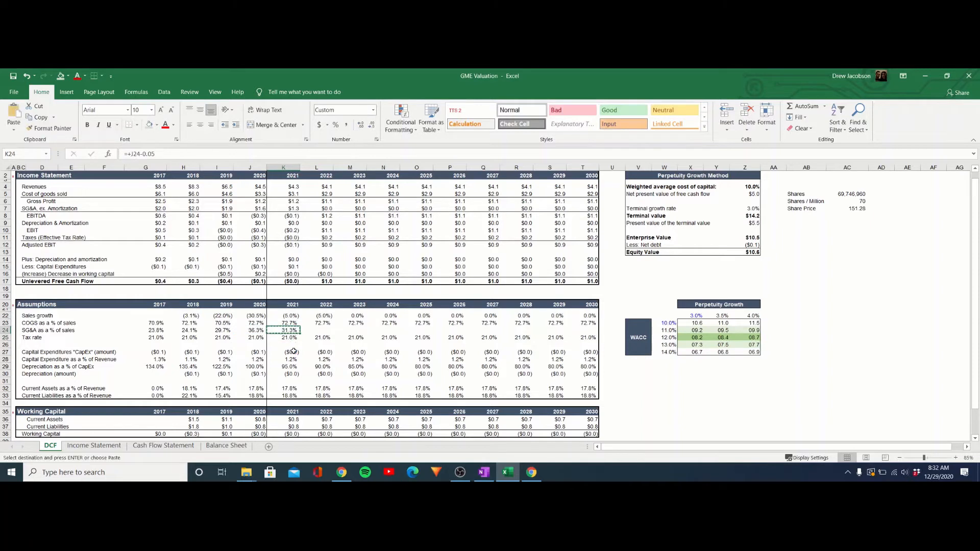
key("Right")
key("shift+Right")
key("ctrl+v")
key("Right")
Step: Make the 2024 SG&A as a % of sales reference the 2023 percentage
key("Right")
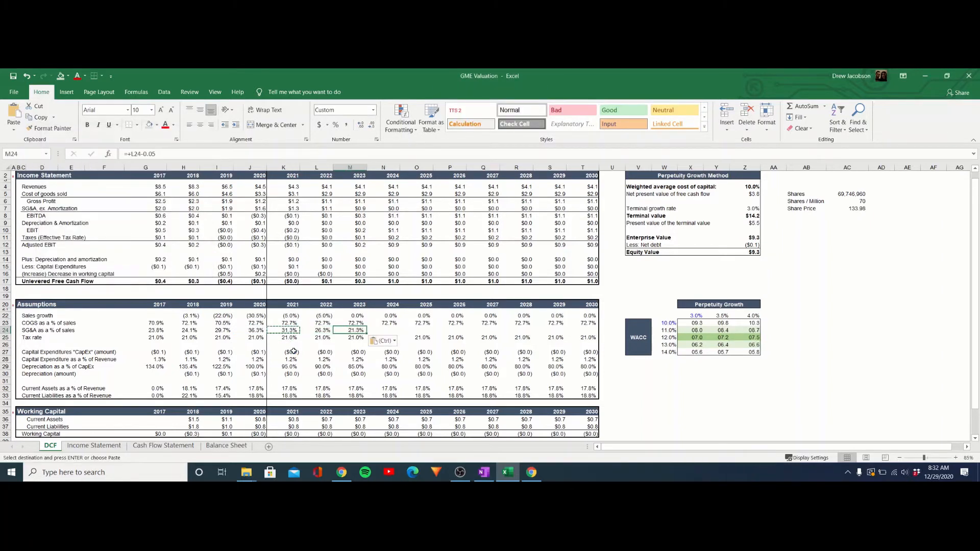
type("+")
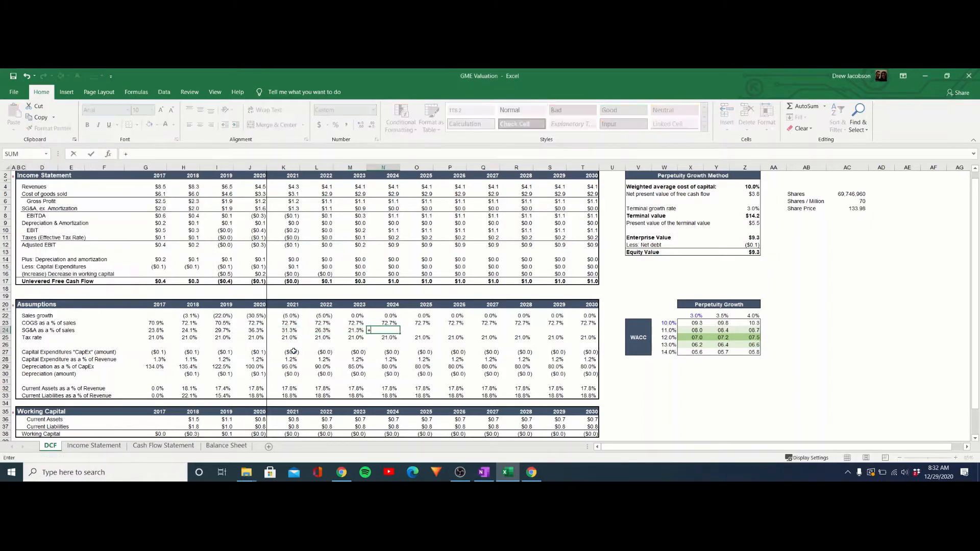
key("Left")
key("Down")
key("Up")
key("Return")
Step: Copy the 2024 SG&A percentage formula across 2025–2030
key("Up")
key("ctrl+c")
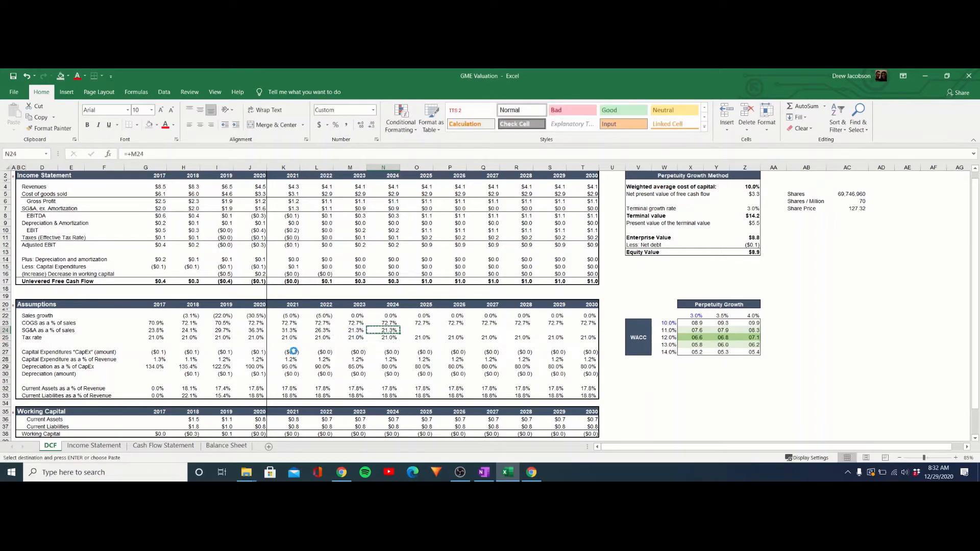
key("Right")
key("shift+Right")
key("shift+Right")
key("shift+Right")
key("shift+Right")
key("shift+Right")
key("Return")
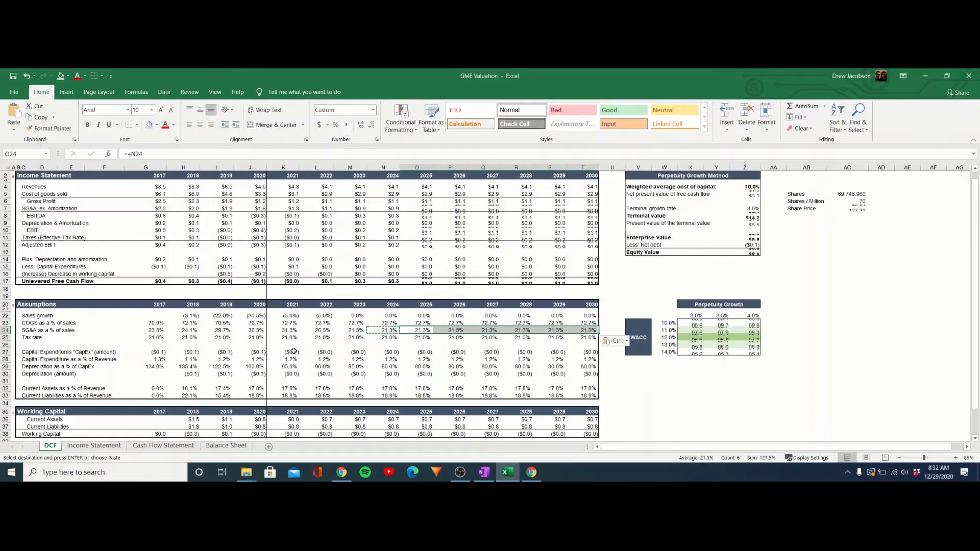
key("Down")
key("Up")
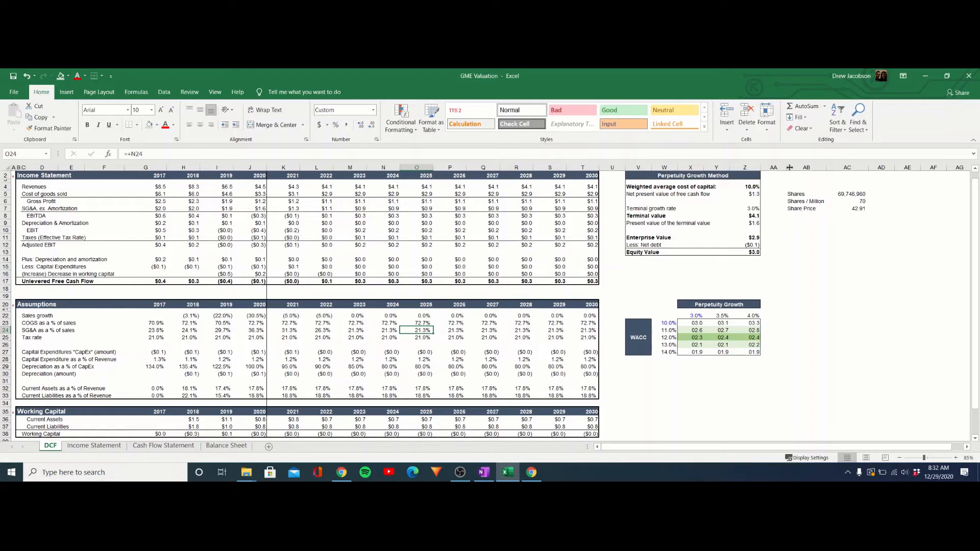
Step: Try a weighted average cost of capital of 25%
left_click(755, 187)
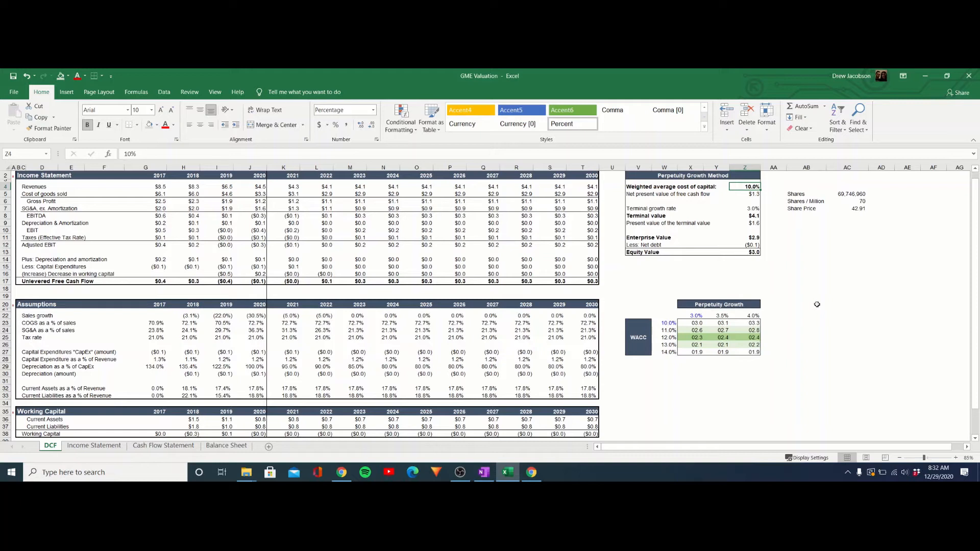
type("25")
key("Return")
Step: Set the weighted average cost of capital to 20%
key("Up")
type("20")
key("Return")
key("Up")
Step: Examine the perpetuity growth inputs and formulas, from net present value of free cash flow and terminal value through enterprise value and net debt
left_click(758, 194)
key("F2")
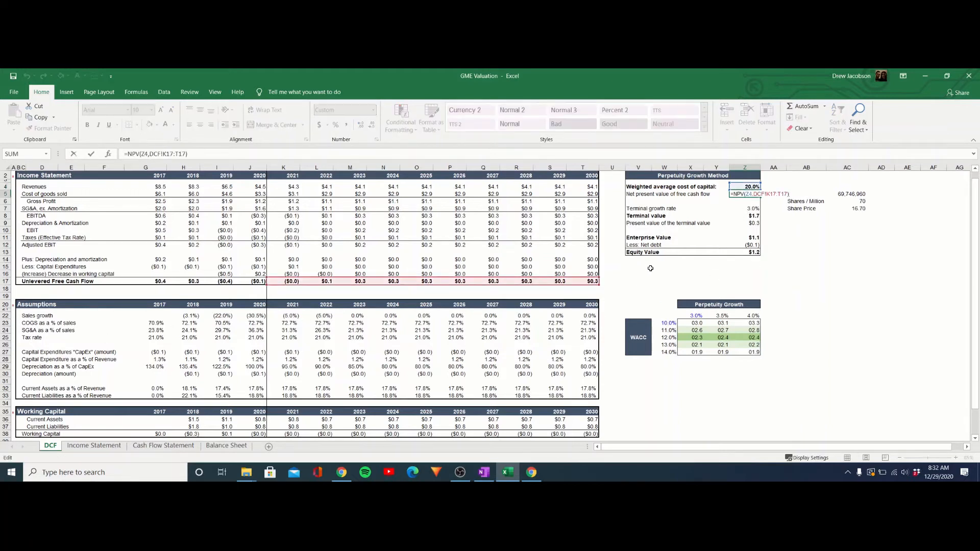
key("Escape")
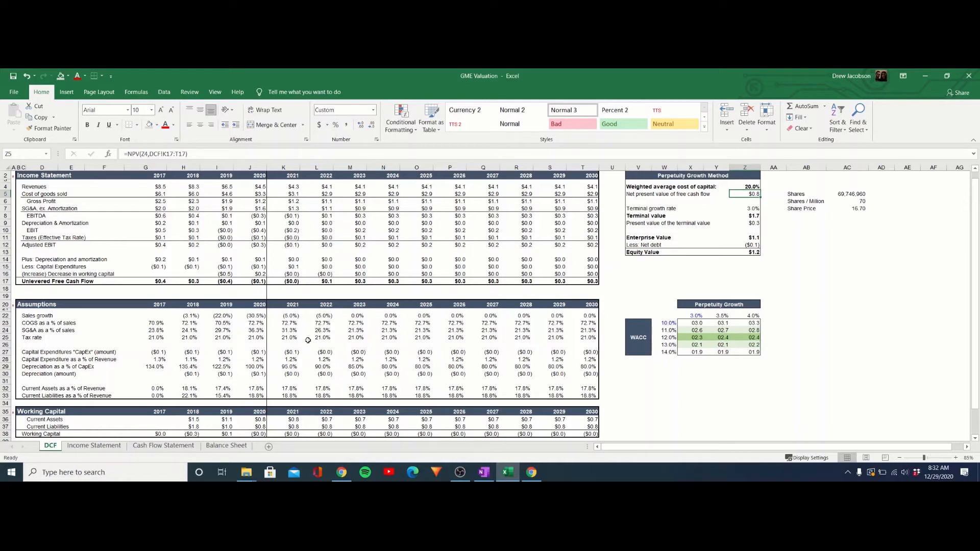
left_click(754, 209)
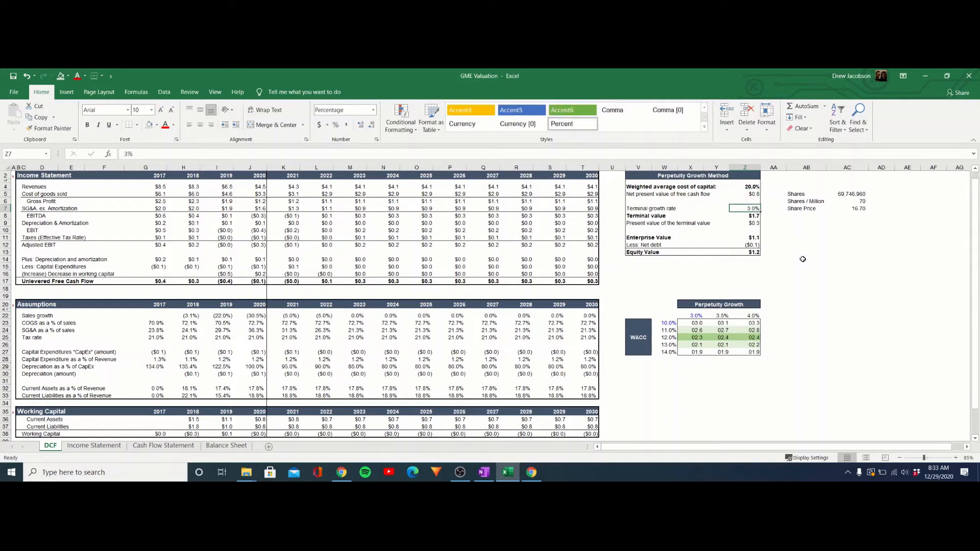
left_click(754, 217)
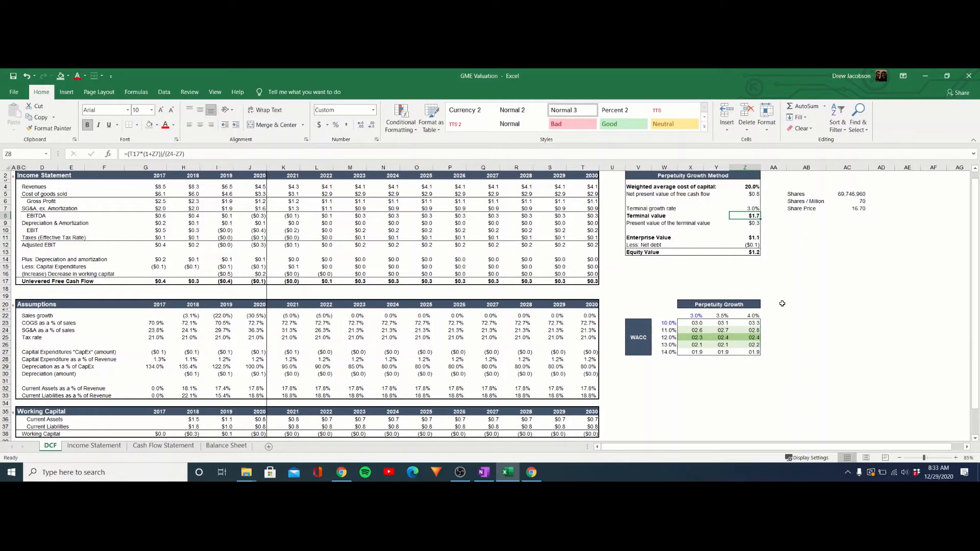
left_click(753, 223)
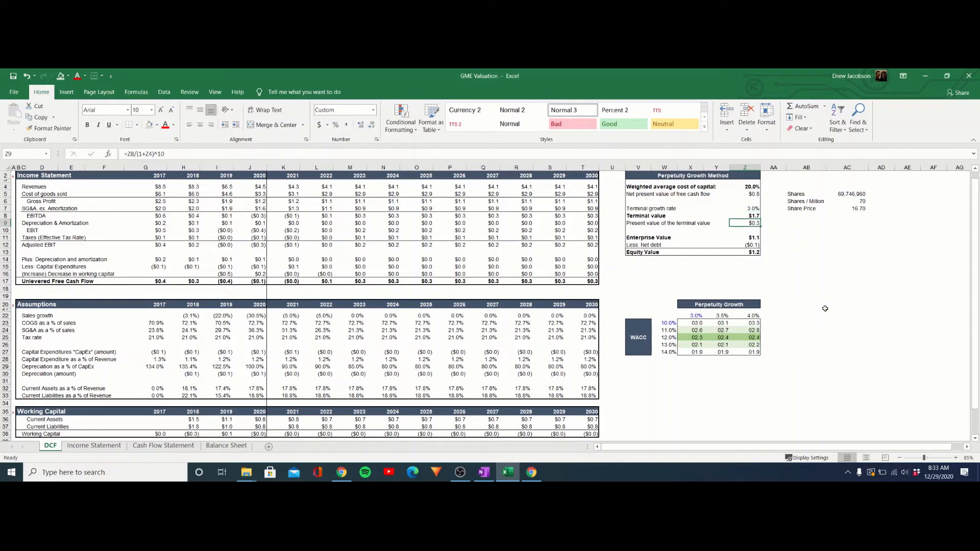
left_click(756, 238)
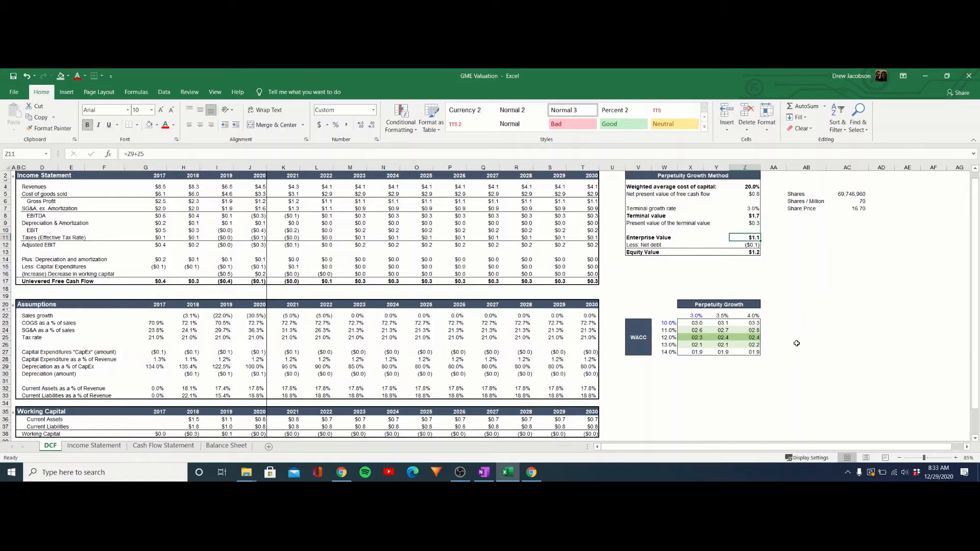
left_click(756, 245)
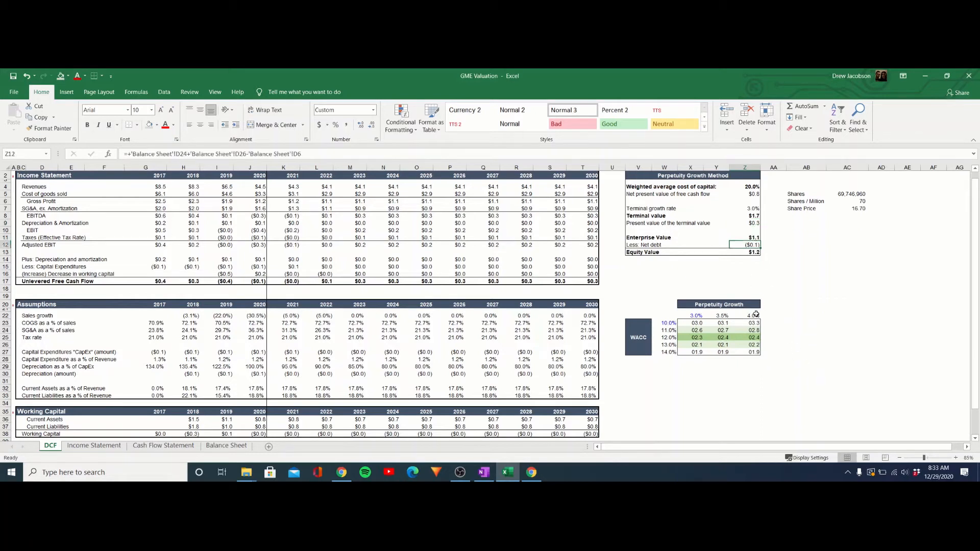
Step: On the Balance Sheet sheet, examine the net debt components, checking 2019 long-term debt against 2019 cash and cash equivalents
left_click(227, 447)
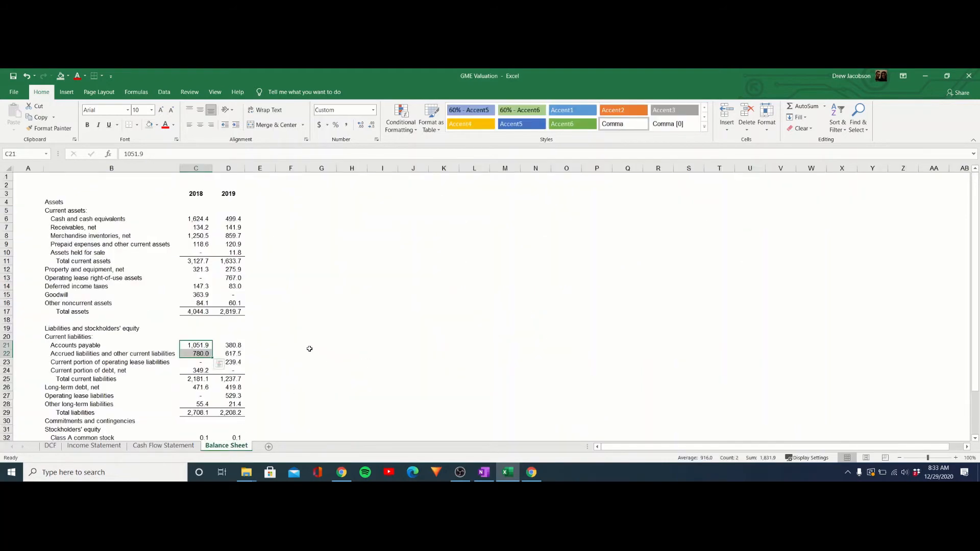
left_click(134, 355)
scroll(153, 306, "down", 1)
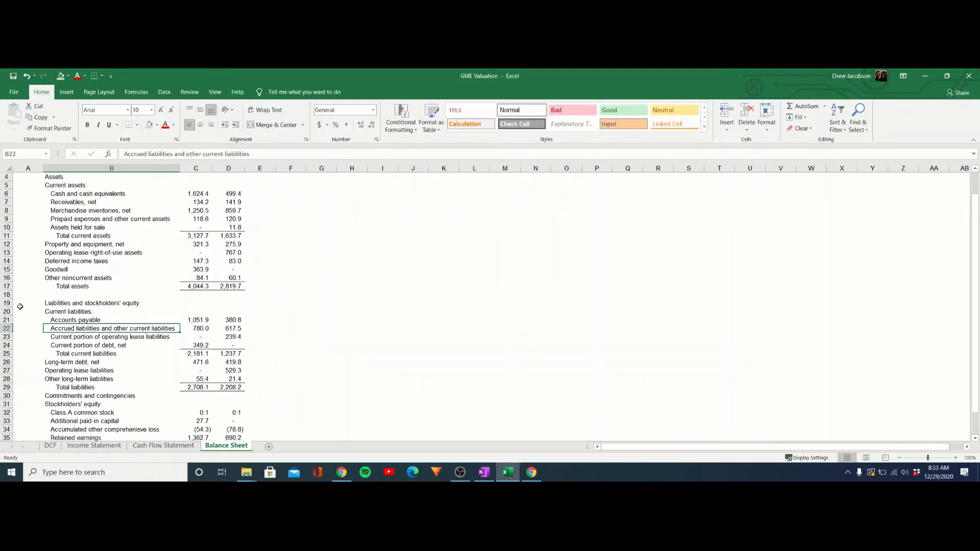
scroll(98, 382, "up", 1)
scroll(171, 307, "down", 2)
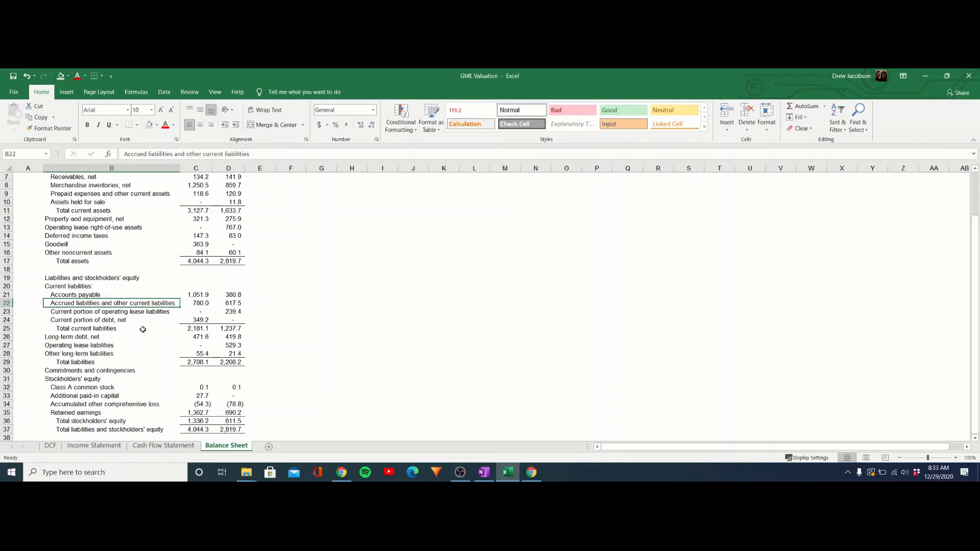
left_click(175, 337)
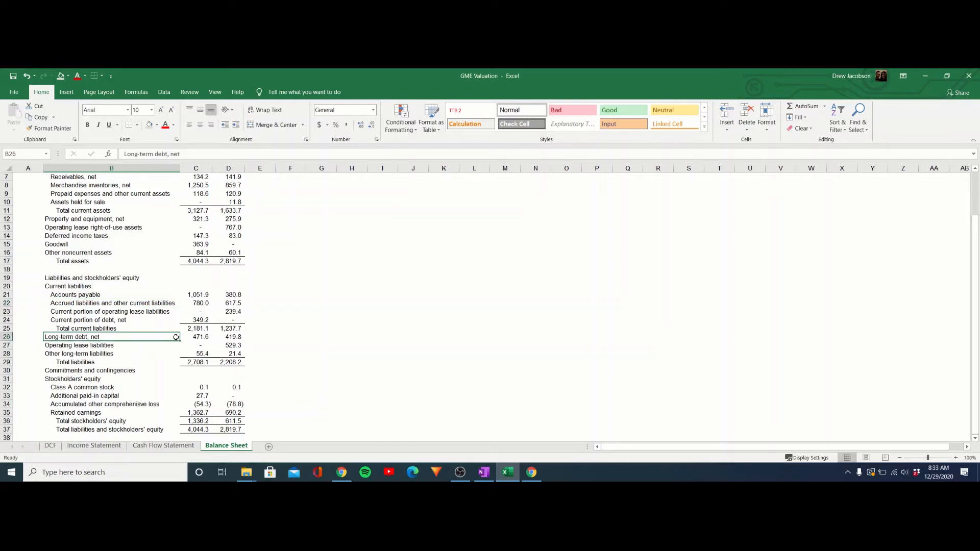
left_click(227, 339)
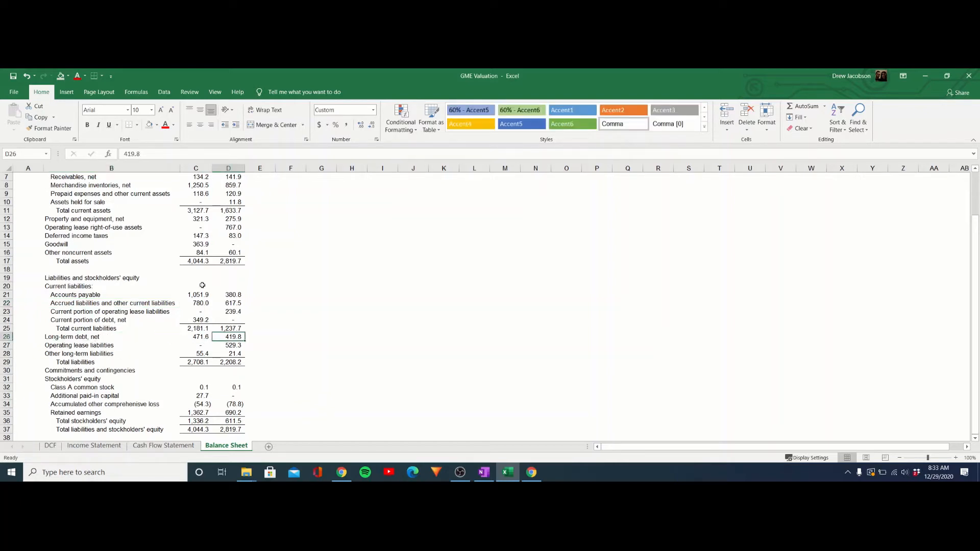
scroll(213, 202, "up", 2)
left_click(233, 219)
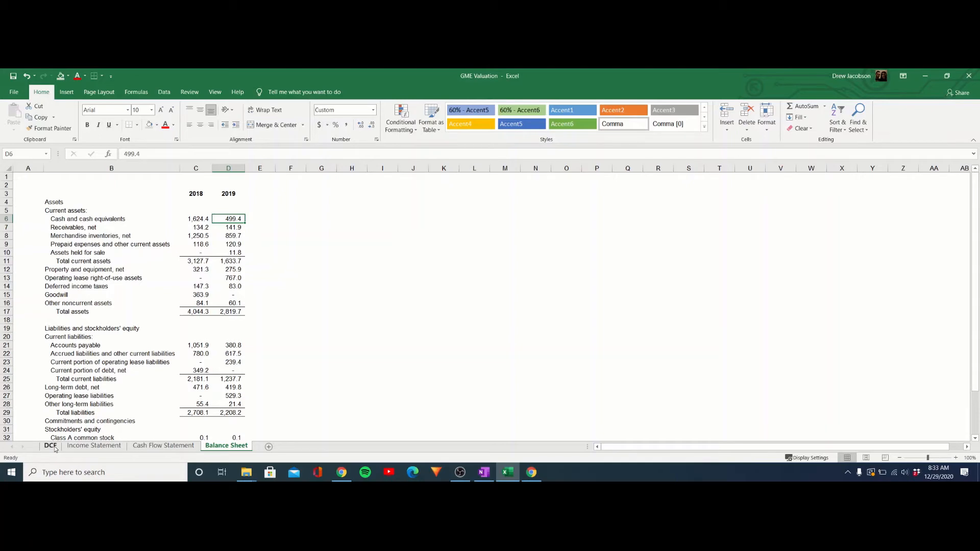
scroll(92, 414, "down", 2)
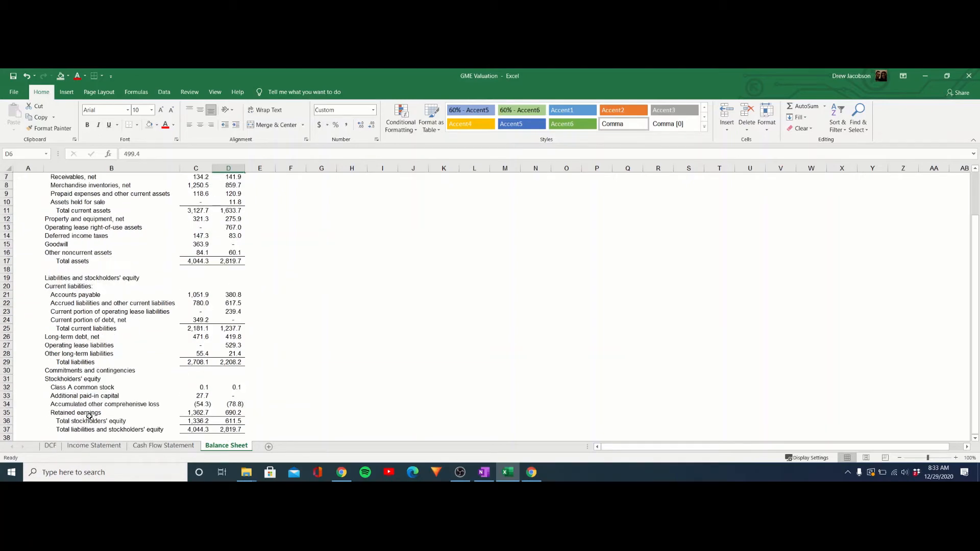
Step: On the DCF sheet, examine the equity value, share count, share price formula and weighted average cost of capital
left_click(57, 446)
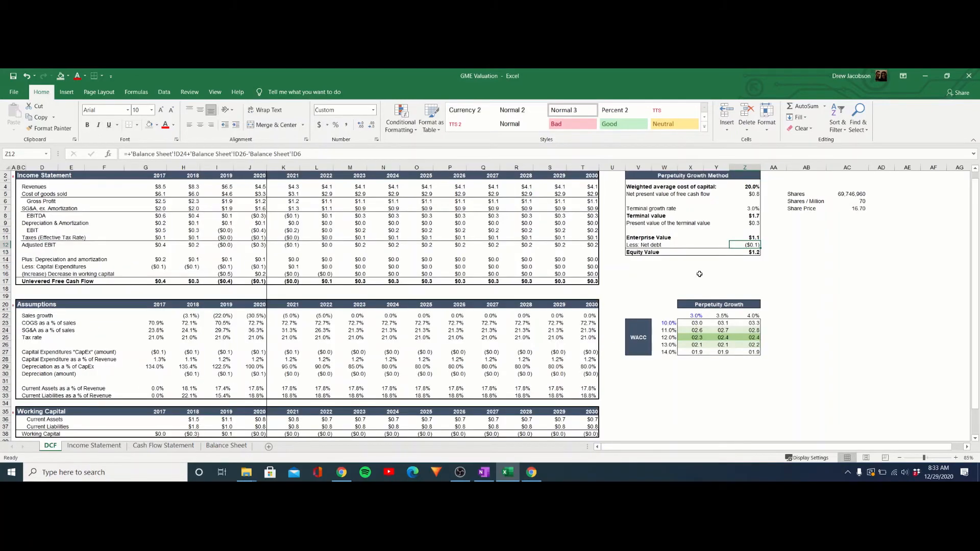
left_click(745, 254)
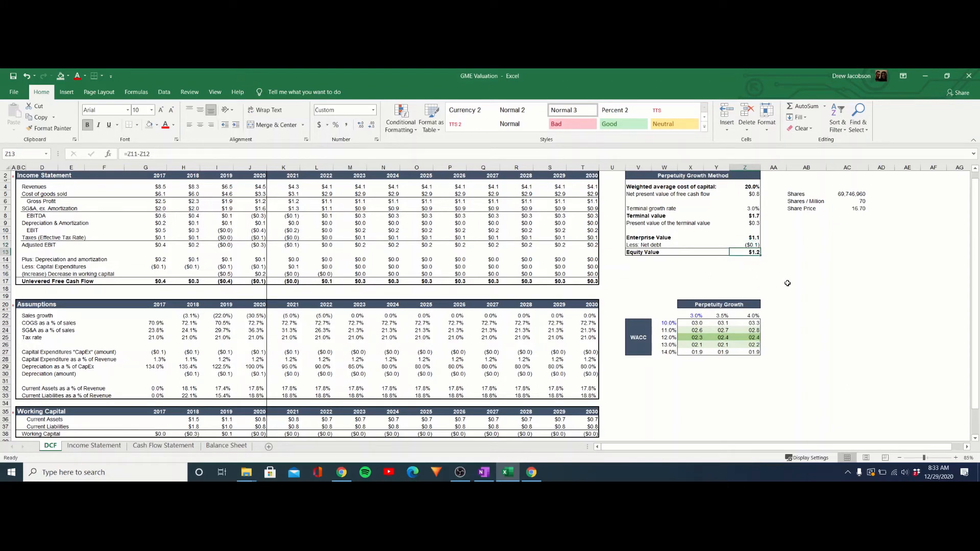
left_click(840, 196)
left_click(852, 202)
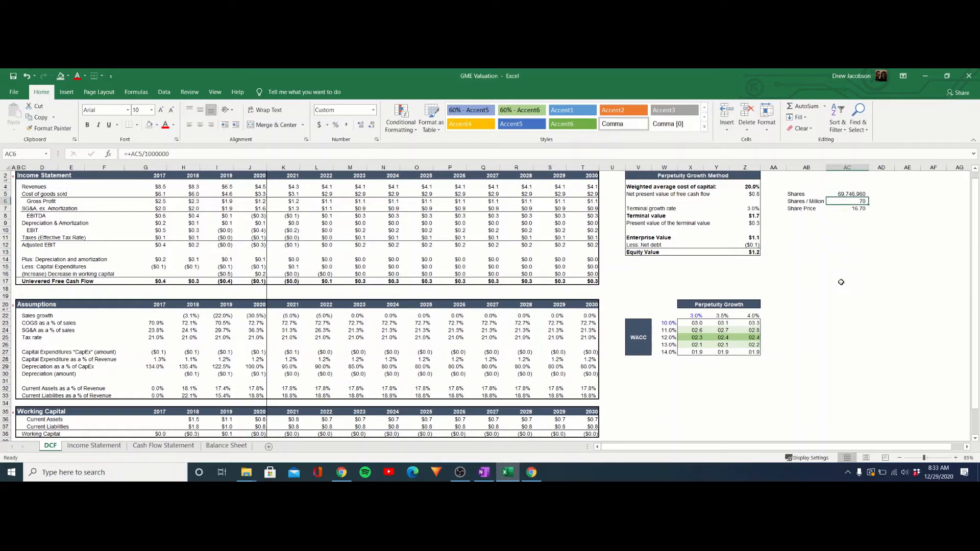
left_click(852, 210)
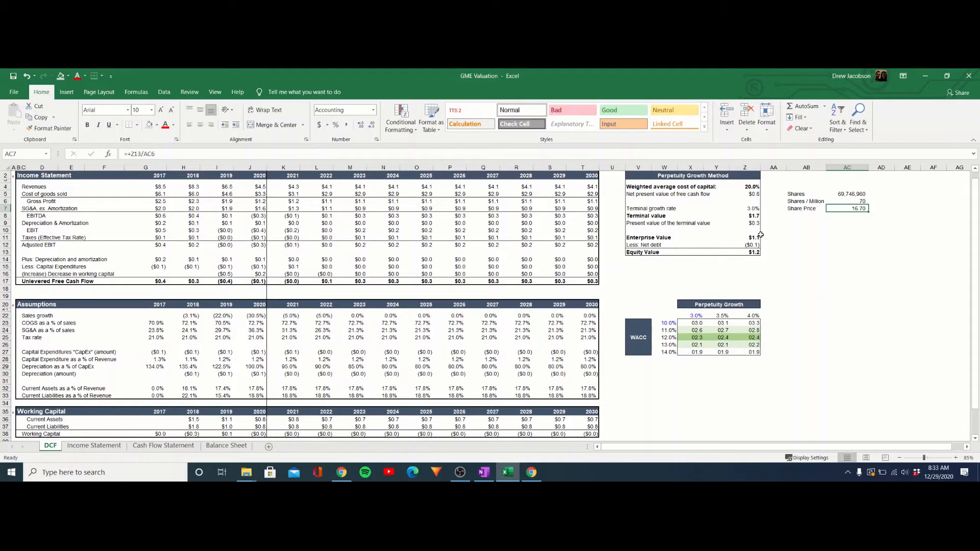
left_click(751, 186)
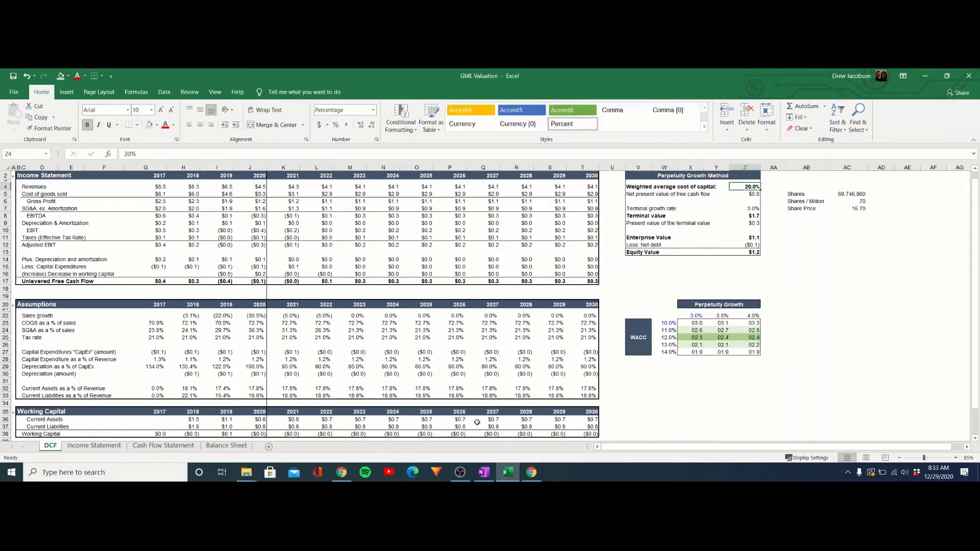
Step: Switch to Chrome, close the PS4 release date search window, and check GameStop's current share price on Yahoo Finance
left_click(342, 472)
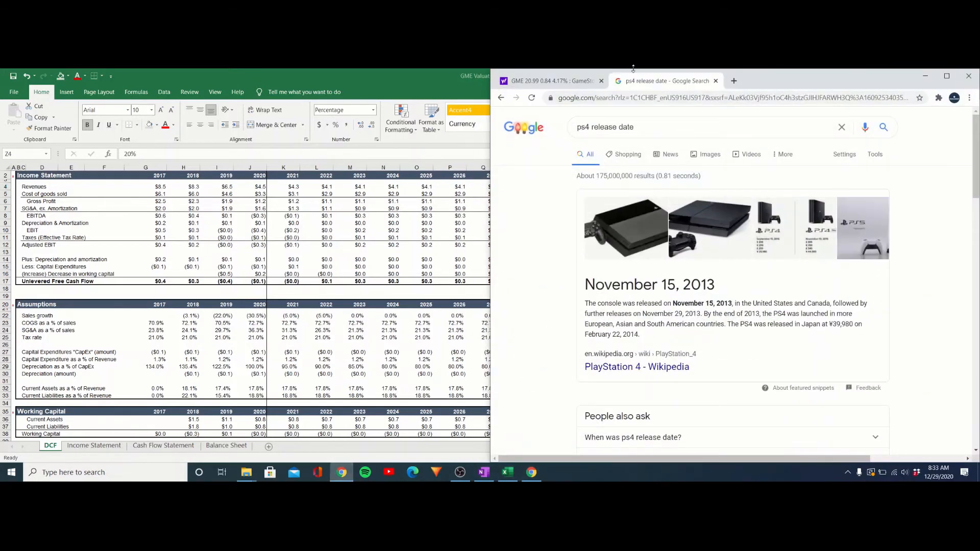
left_click(969, 76)
left_click(531, 473)
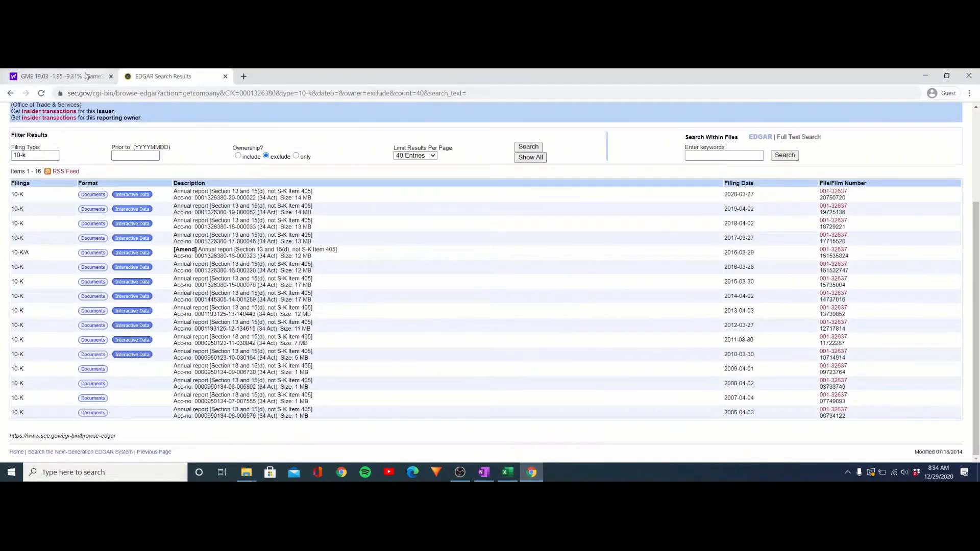
left_click(59, 76)
scroll(173, 231, "up", 1)
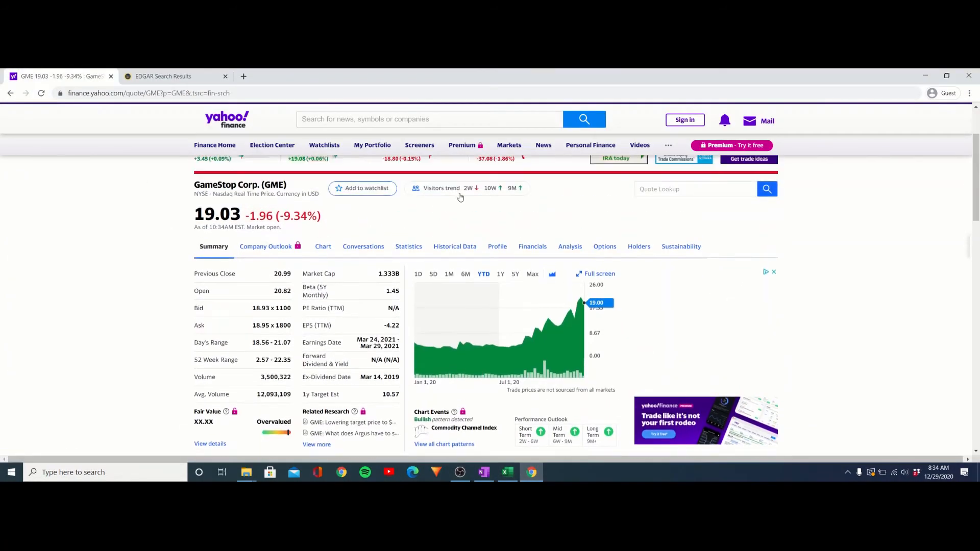
left_click(925, 77)
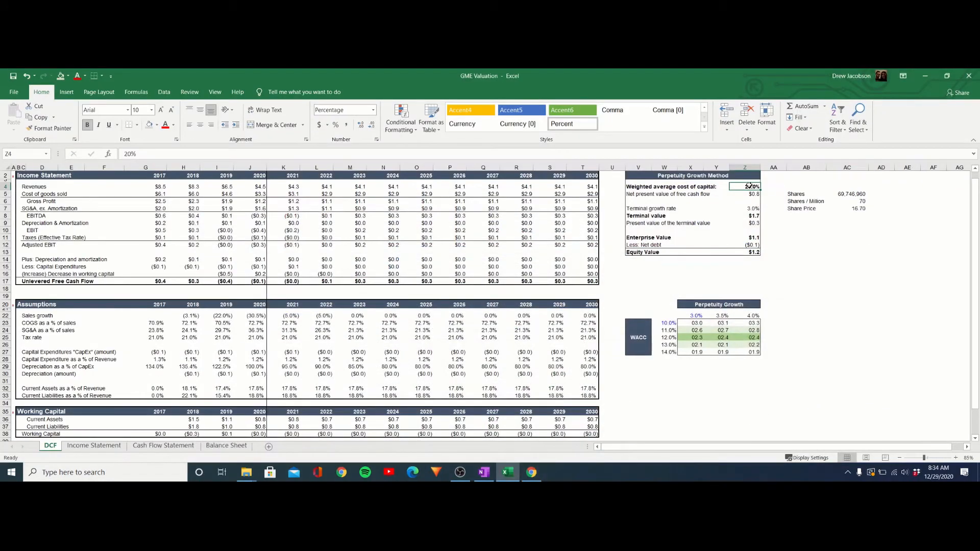
Step: Try a weighted average cost of capital of 15% and compare the implied share price with the Yahoo Finance quote
key("BackSpace")
key("BackSpace")
key("BackSpace")
type("15%")
key("Return")
left_click(856, 209)
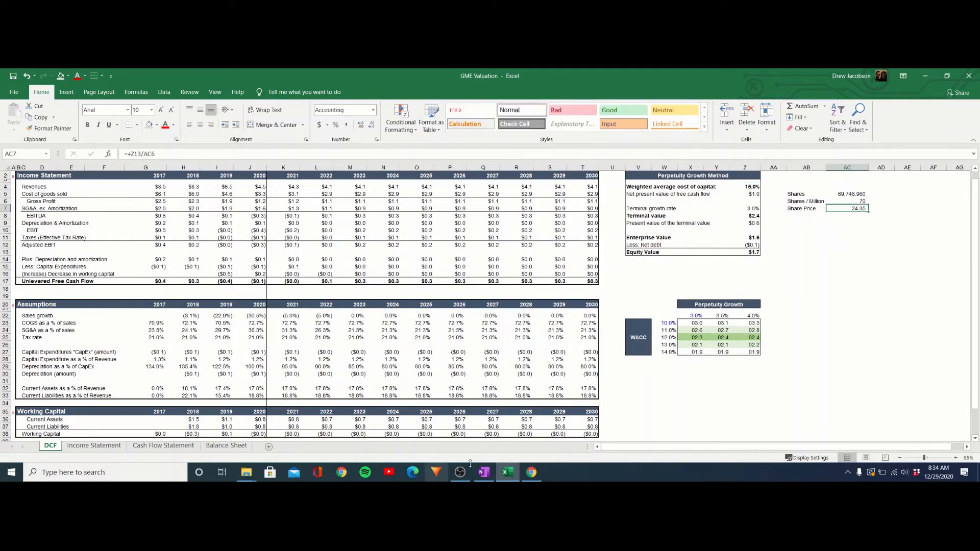
left_click(532, 473)
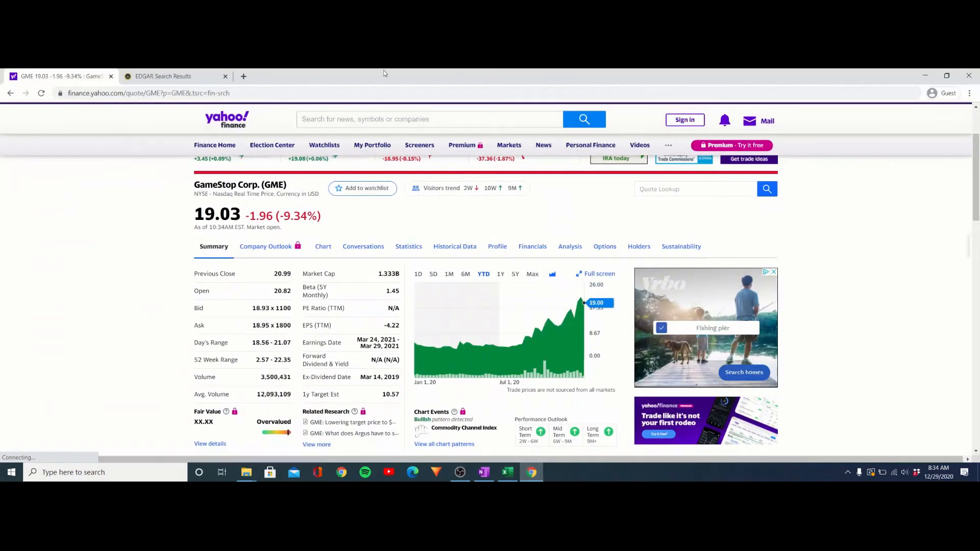
left_click(925, 76)
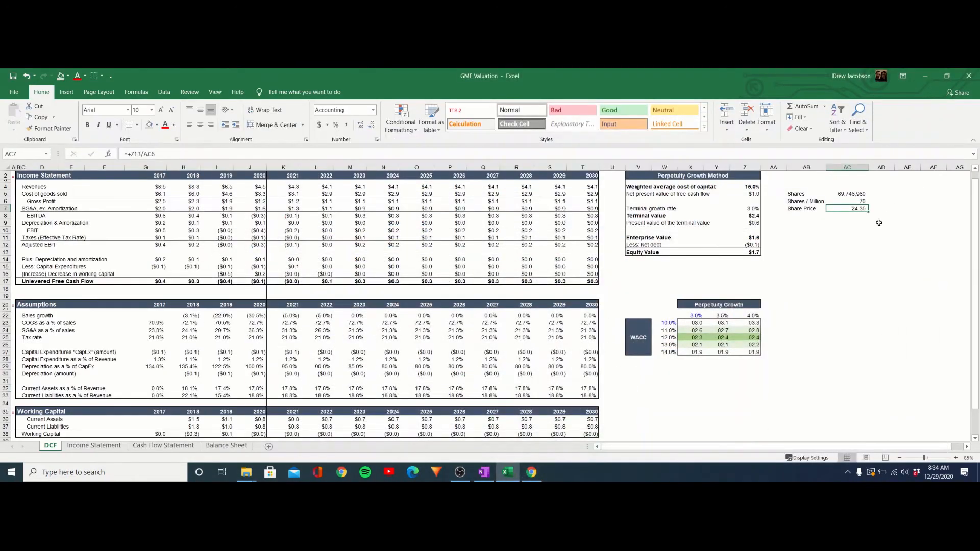
Step: Set the weighted average cost of capital to 10% and compare the implied share price with the Yahoo Finance quote
left_click(755, 187)
type("10")
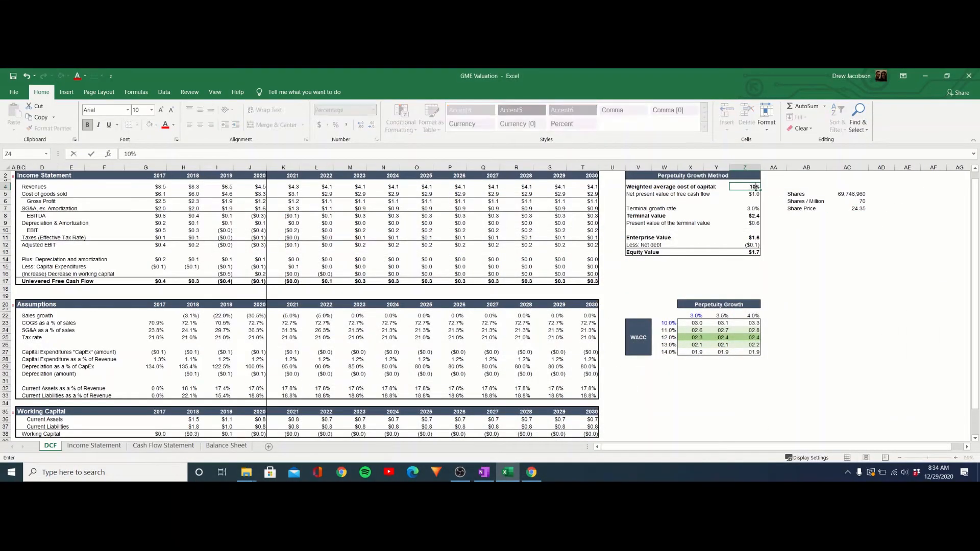
key("Return")
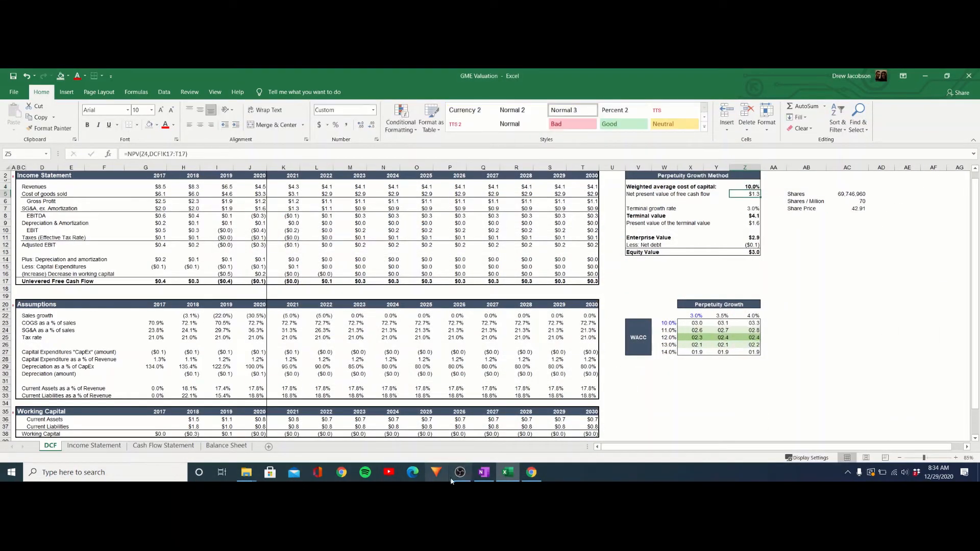
left_click(532, 472)
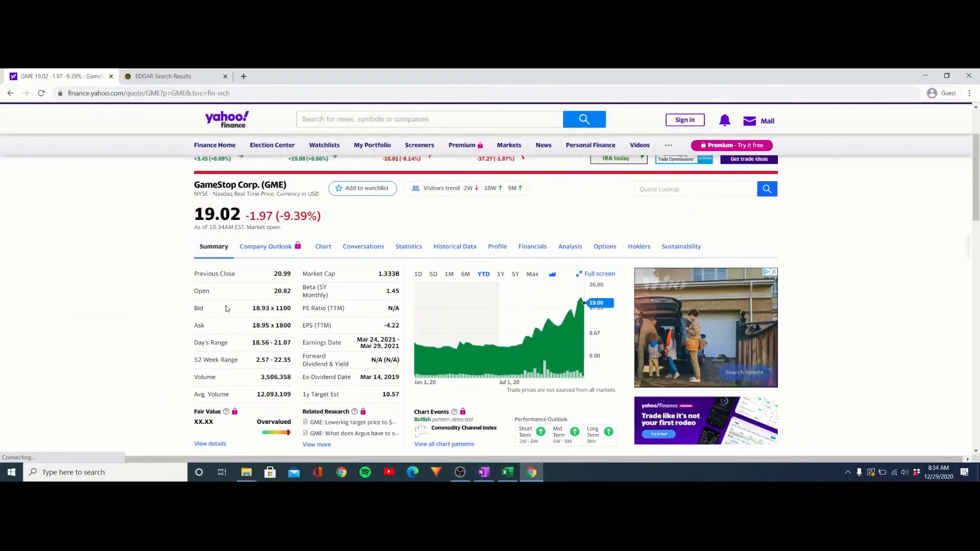
left_click(925, 76)
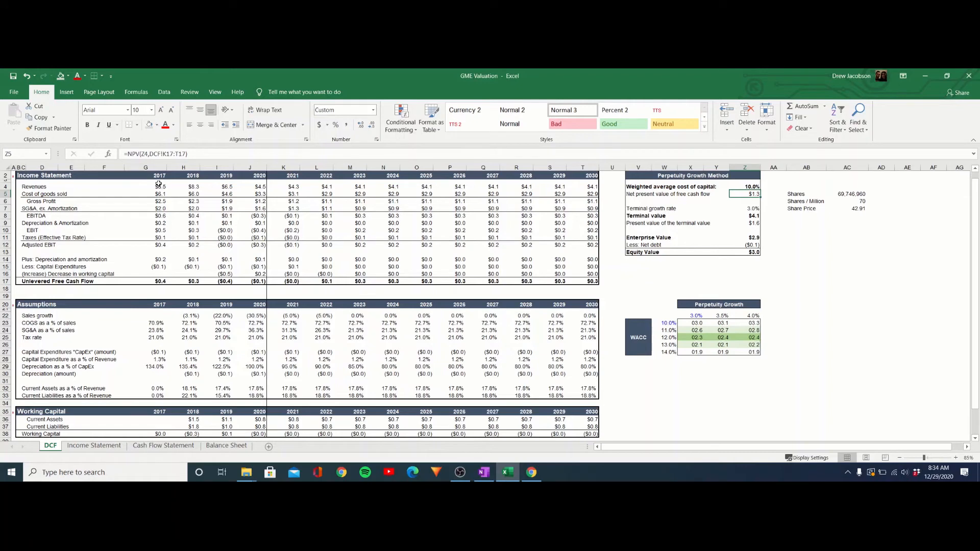
Step: Set the 2021 sales growth assumption to -30%
left_click(295, 317)
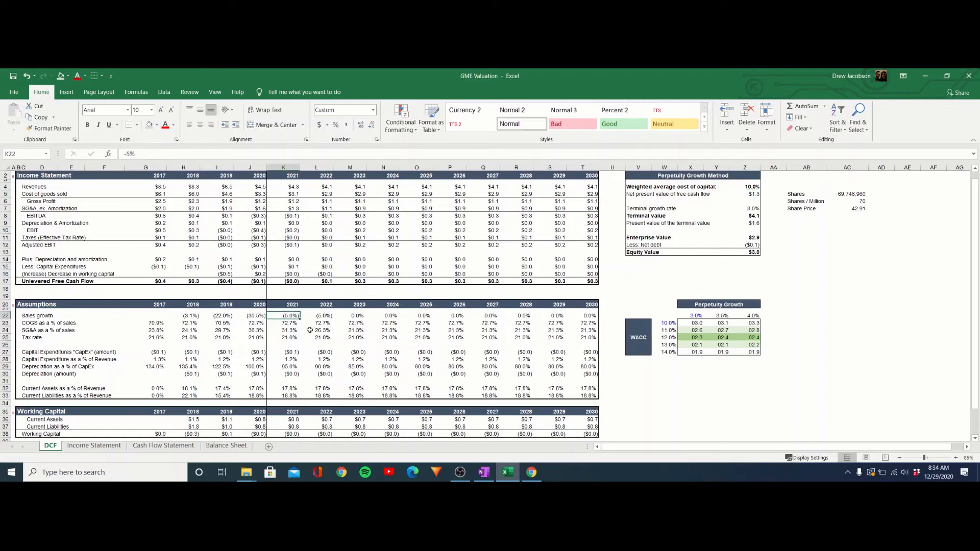
type("-30%")
key("Return")
key("Up")
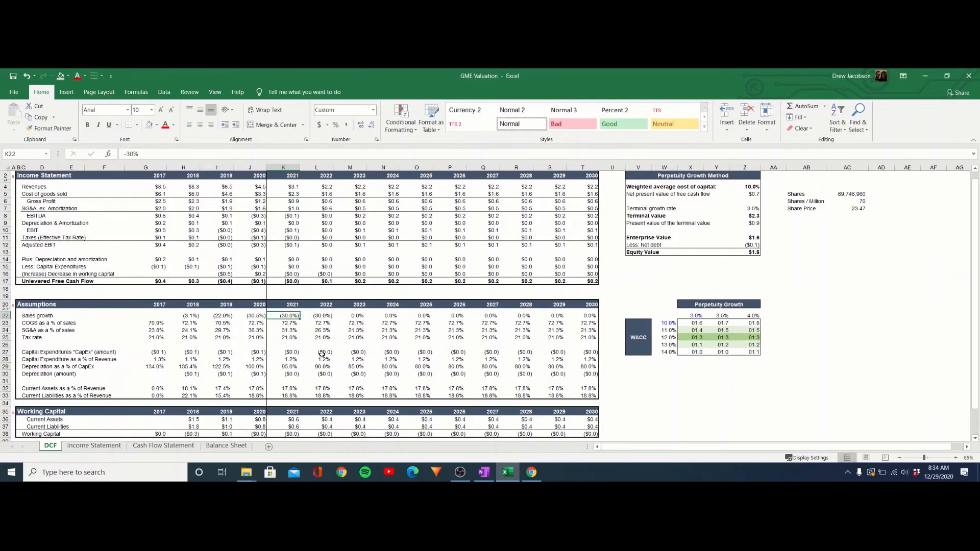
Step: Link the 2023 and 2024 sales growth assumptions to the prior year's rate
key("Right")
key("Right")
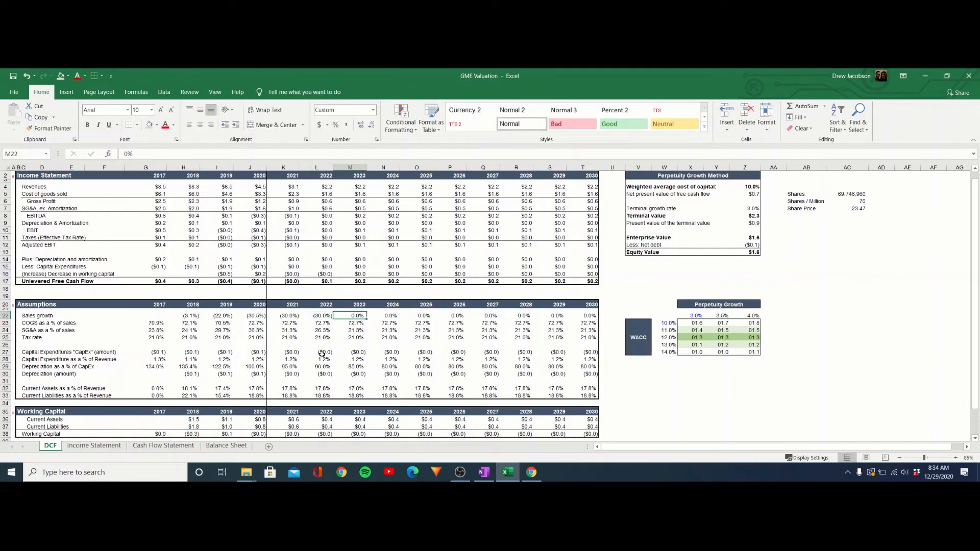
type("+")
key("Left")
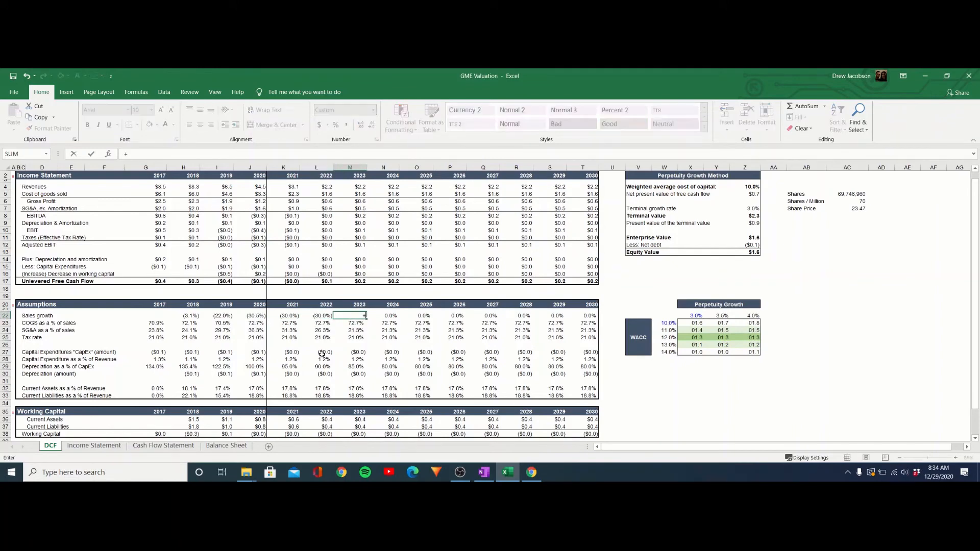
key("Return")
key("Up")
key("Right")
type("+")
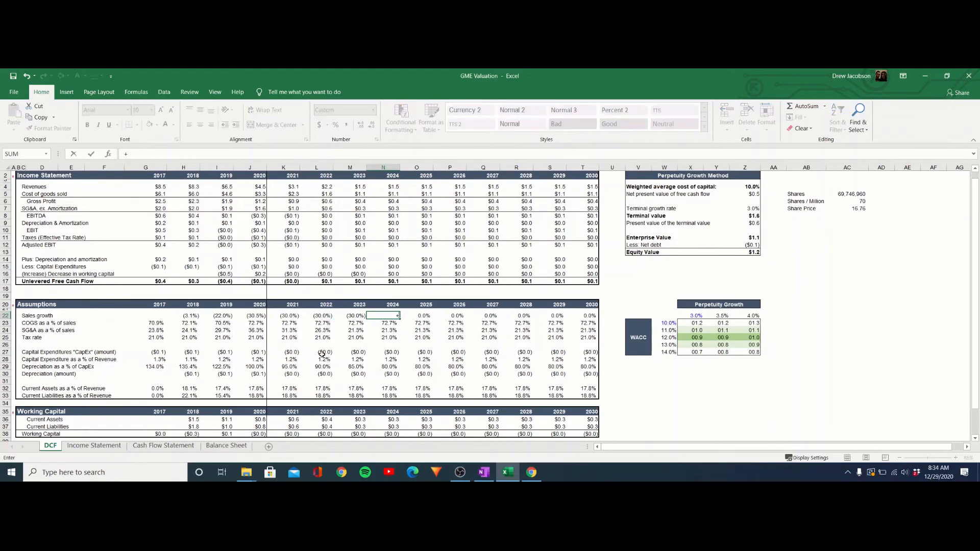
key("Left")
key("Return")
key("Up")
key("Right")
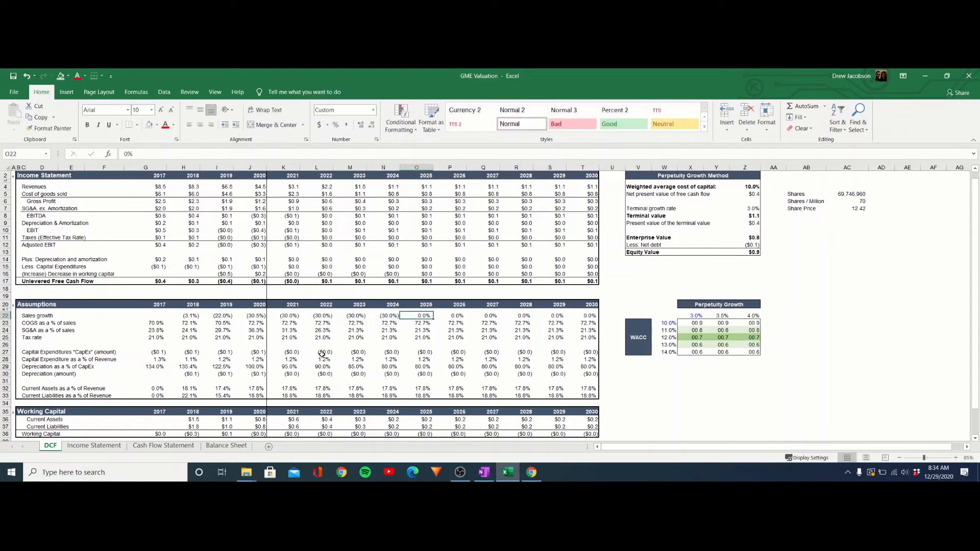
Step: Set the 2025 sales growth assumption to -5%
type("-")
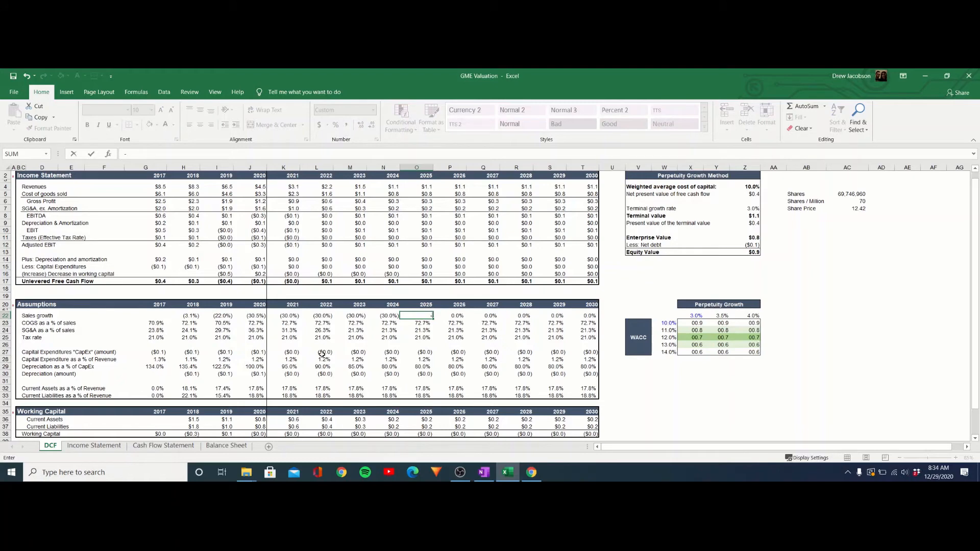
type("5")
key("Return")
key("Up")
key("Right")
Step: Link 2026 sales growth to the 2025 rate and copy that formula across 2027 to 2030
type("+")
key("Left")
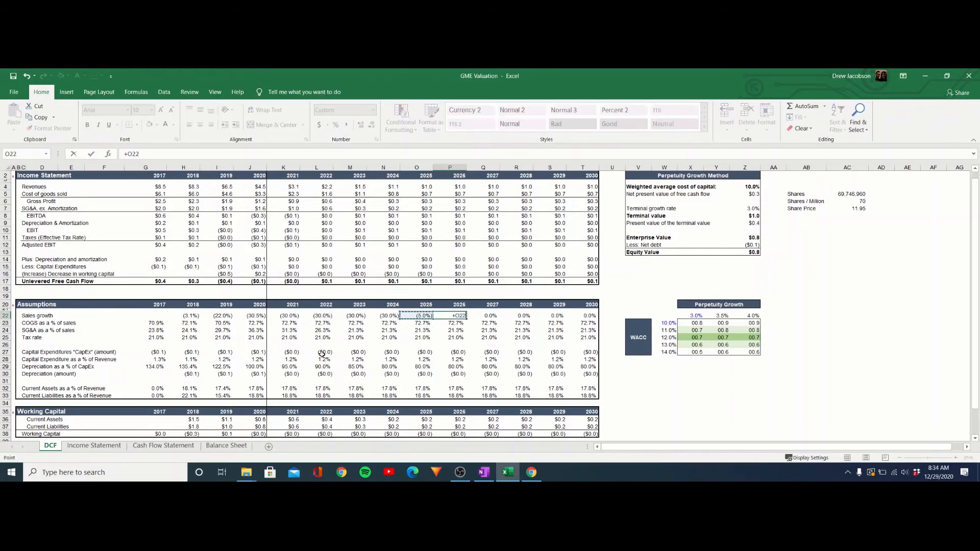
key("Return")
key("Up")
key("ctrl+c")
key("Right")
key("shift+Right")
key("shift+Right")
key("shift+Right")
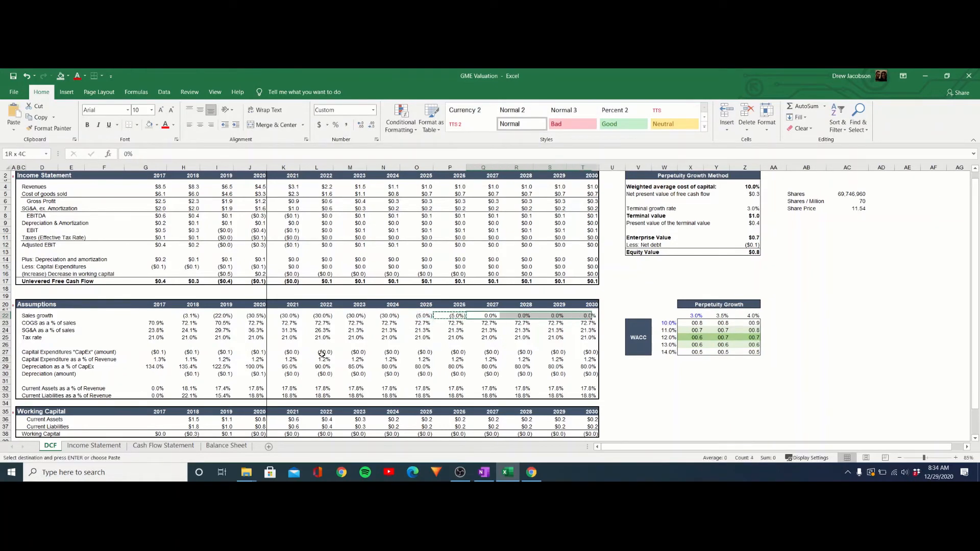
key("alt+e")
key("s")
key("Return")
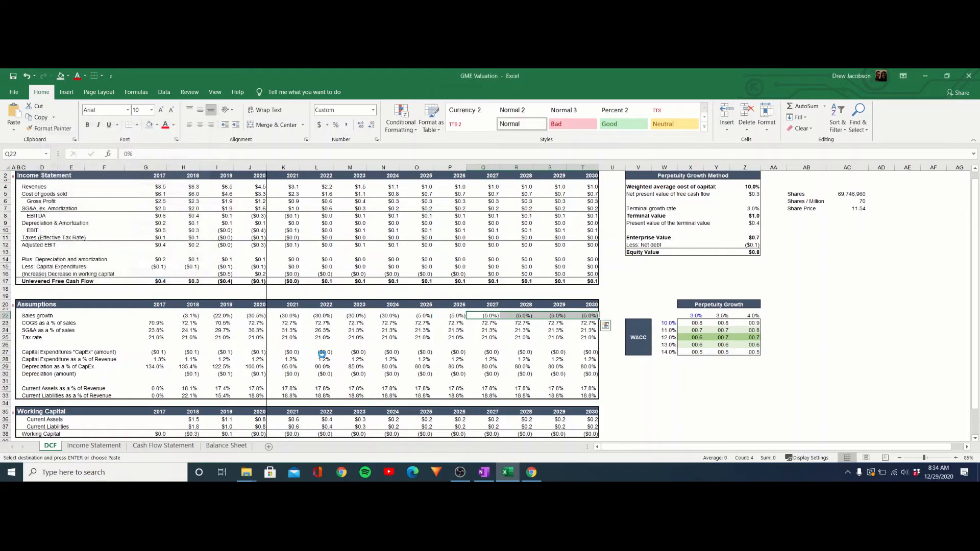
key("Return")
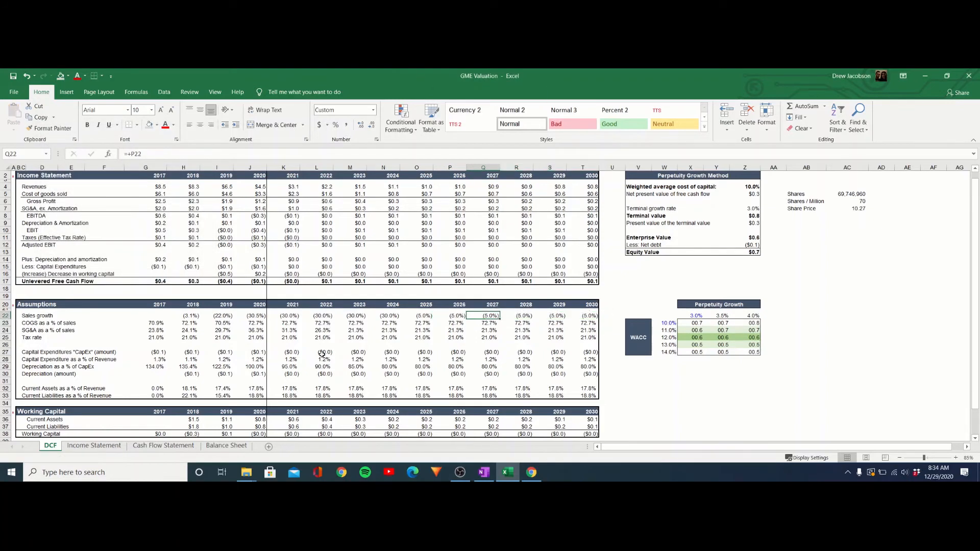
Step: Set 2021 SG&A as a % of sales equal to the 2020 percentage
key("Right")
key("Right")
key("Left")
key("Left")
key("Left")
key("Left")
key("Left")
key("Left")
key("Left")
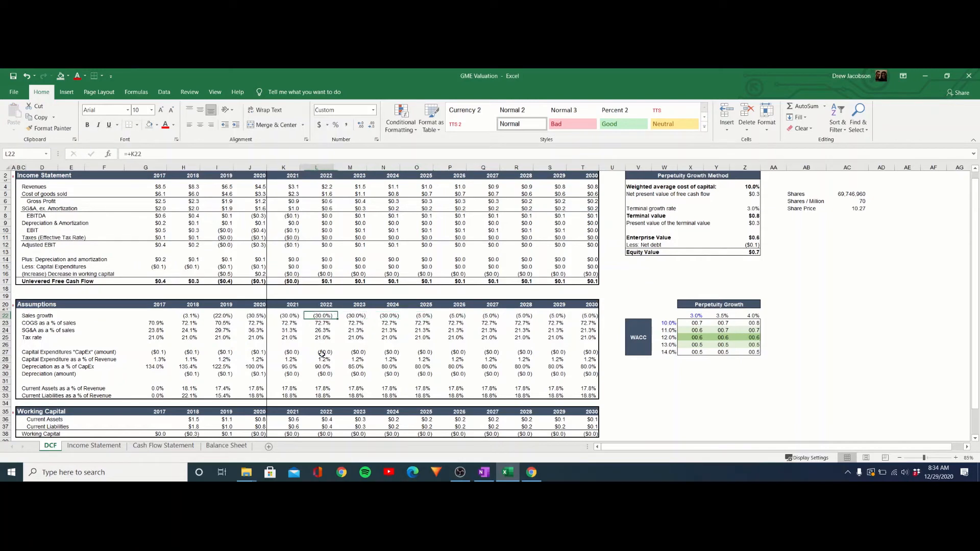
key("Left")
key("Down")
key("Down")
type("=+")
key("Left")
key("Return")
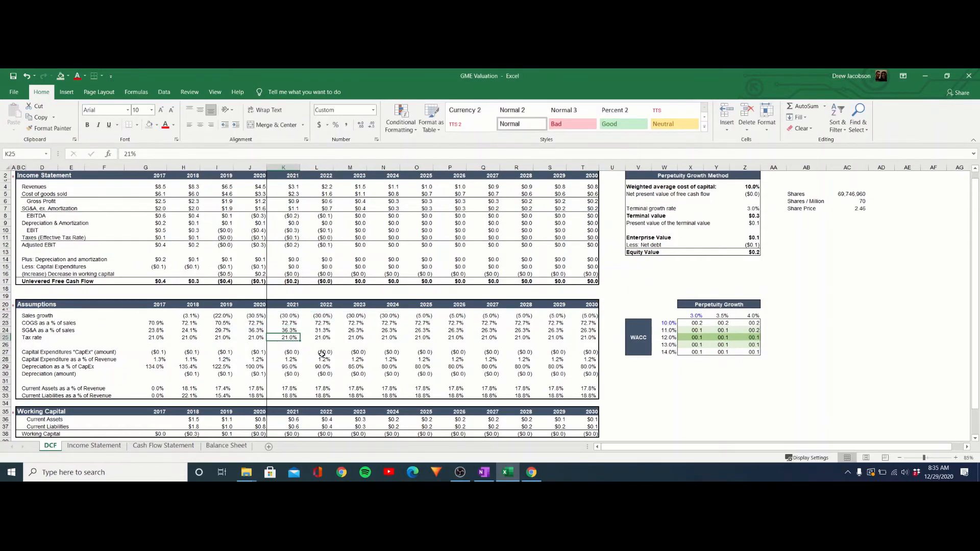
Step: Set 2021 SG&A as a % of sales to the 2020 percentage plus 0.03
key("Up")
type("+")
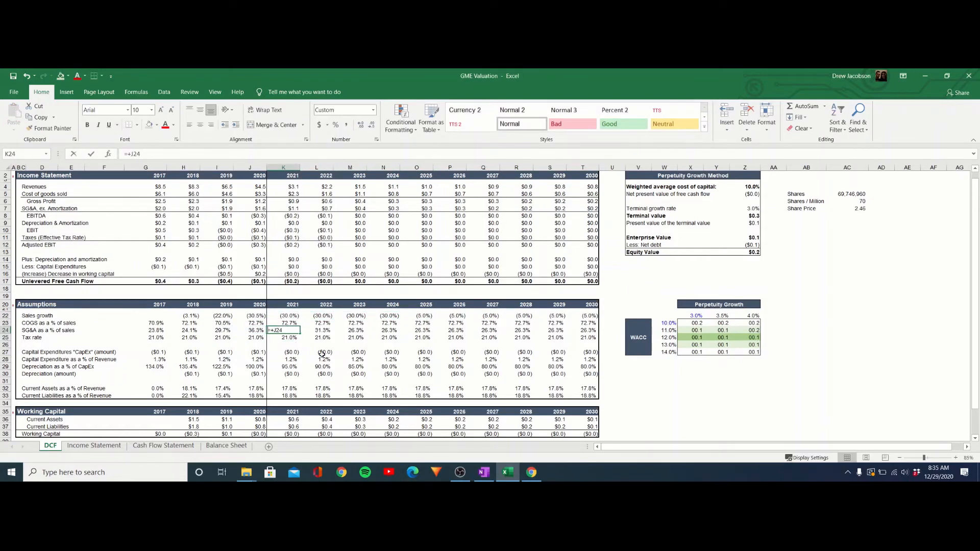
key("Left")
type("+")
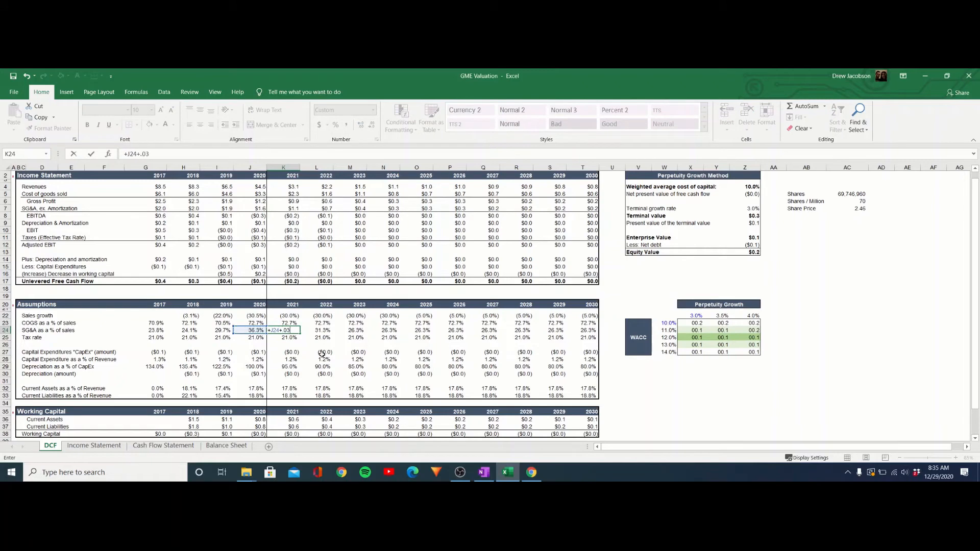
key("Return")
Step: Copy the 2021 SG&A as a % of sales formula across 2022 to 2025
key("Up")
key("ctrl+c")
key("Right")
key("shift+Right")
key("shift+Right")
key("shift+Right")
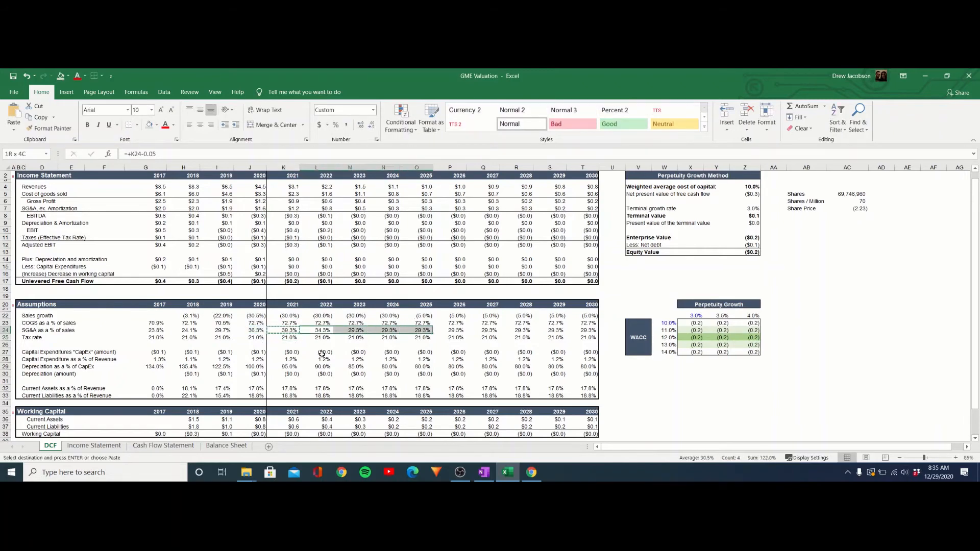
key("Return")
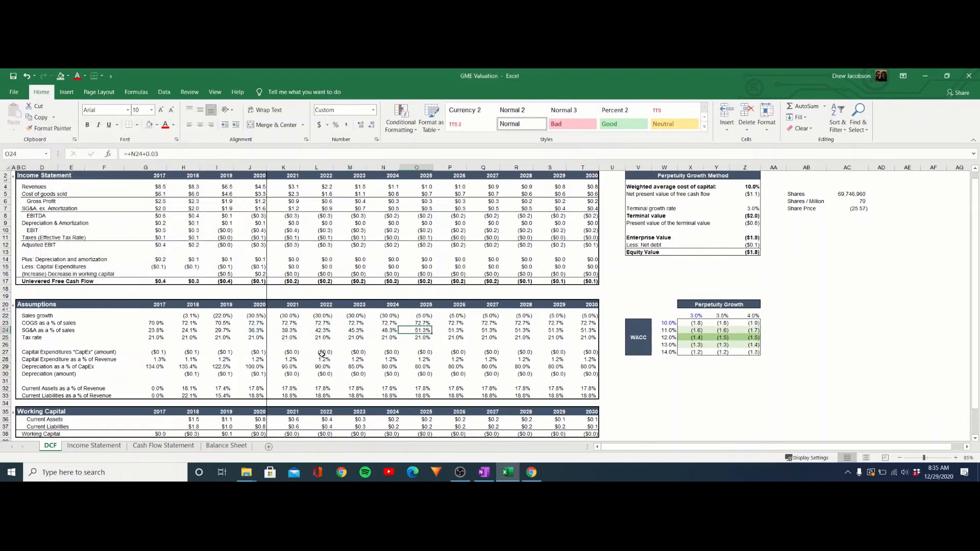
Step: Review the SG&A as a % of sales assumptions across 2021 to 2030
key("Right")
key("Right")
key("Right")
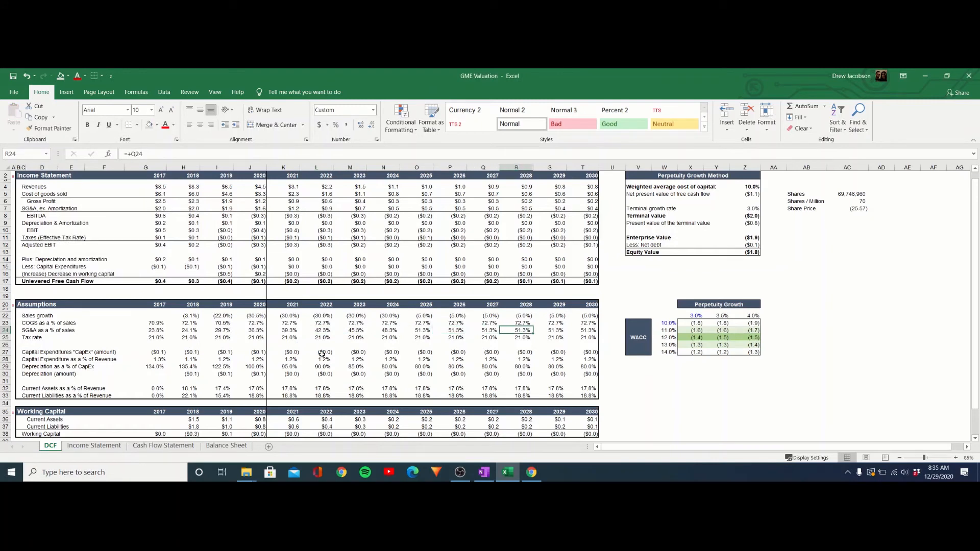
left_click_drag(288, 330, 592, 335)
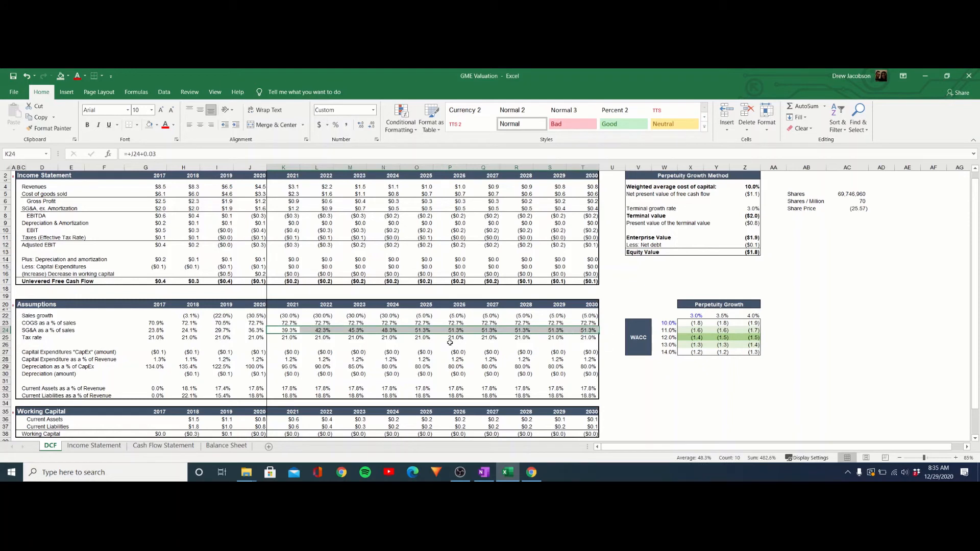
Step: Set 2021 SG&A as a % of sales equal to the 2020 percentage, without any added increase
left_click(753, 253)
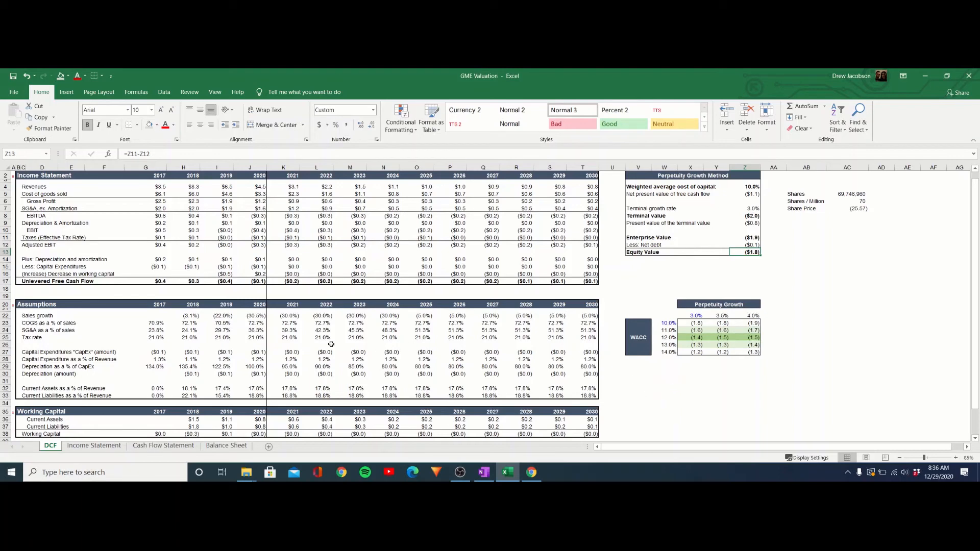
left_click(292, 331)
type("+")
left_click(250, 331)
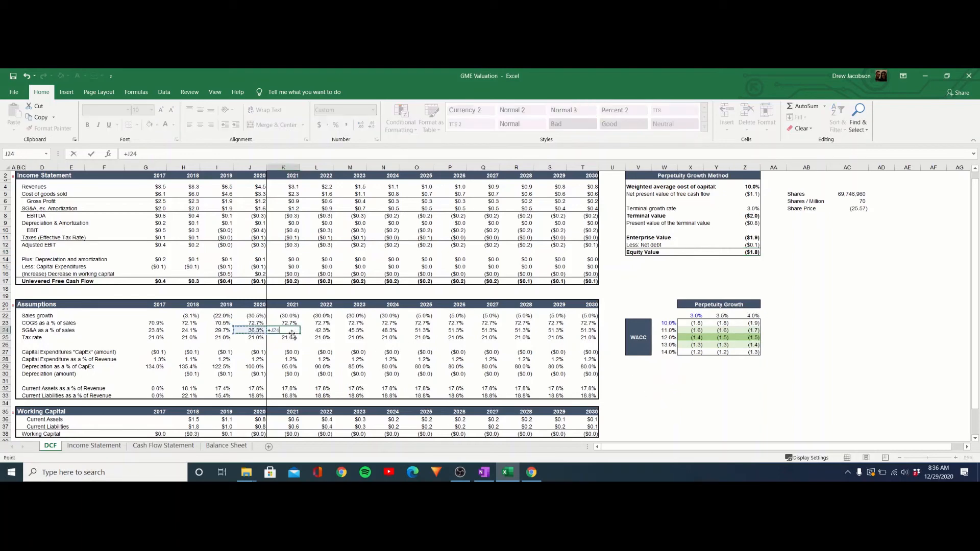
key("Tab")
Step: Set 2022 SG&A as a % of sales to the 2021 percentage minus 0.03
type("+")
left_click(292, 337)
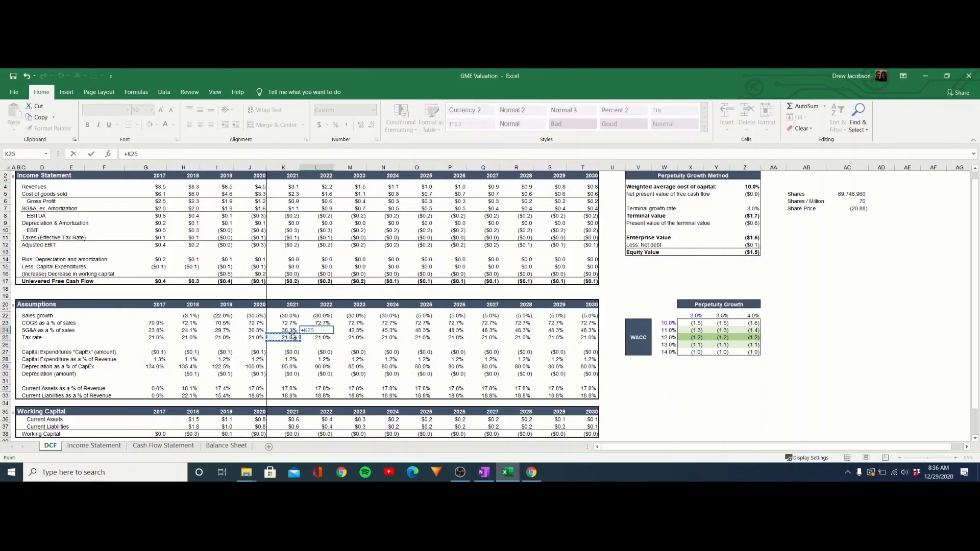
left_click(292, 331)
type("-.03")
key("ctrl+Return")
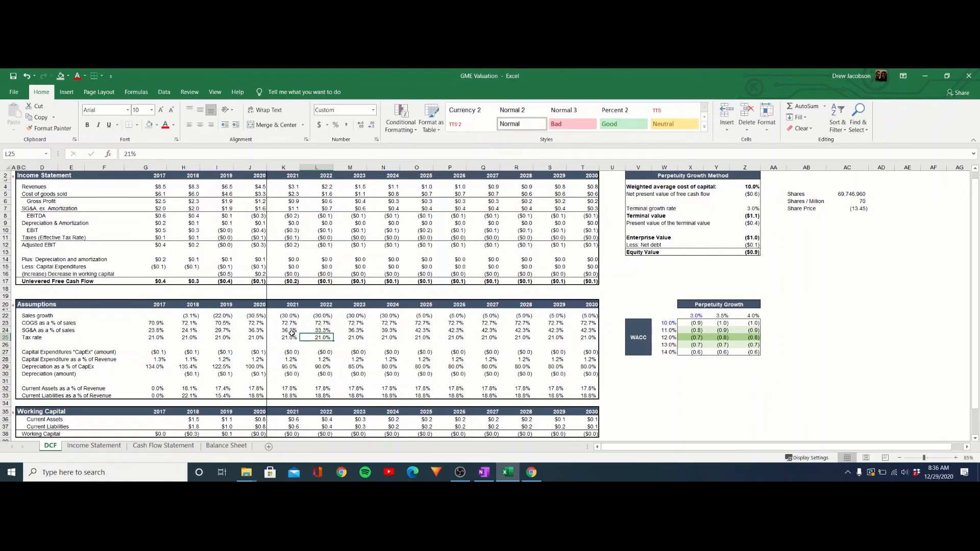
Step: Copy only the 2022 SG&A as a % of sales formula across 2023 to 2026
key("ctrl+c")
key("Right")
key("shift+Right")
key("shift+Right")
key("shift+Right")
key("alt+e")
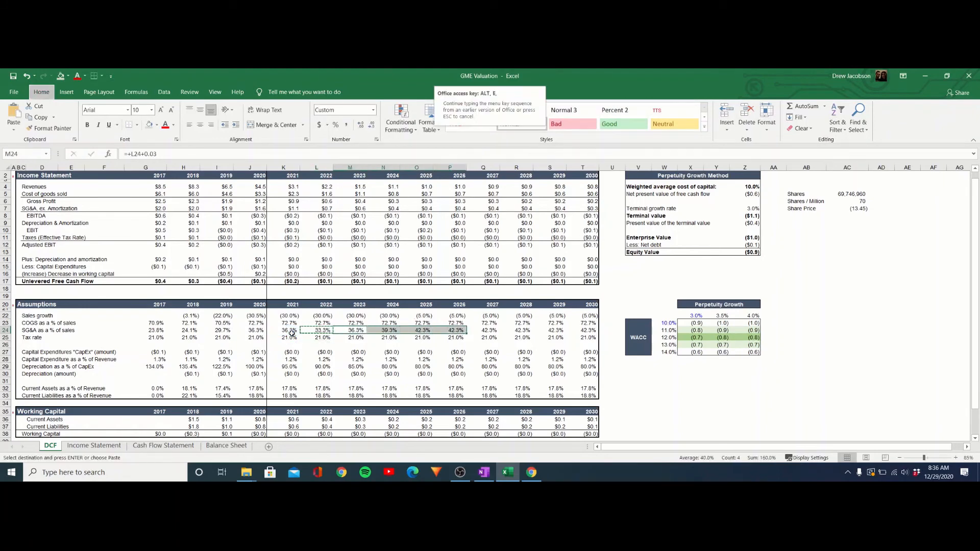
key("s")
key("f")
key("Return")
key("Escape")
key("Right")
key("Right")
key("Right")
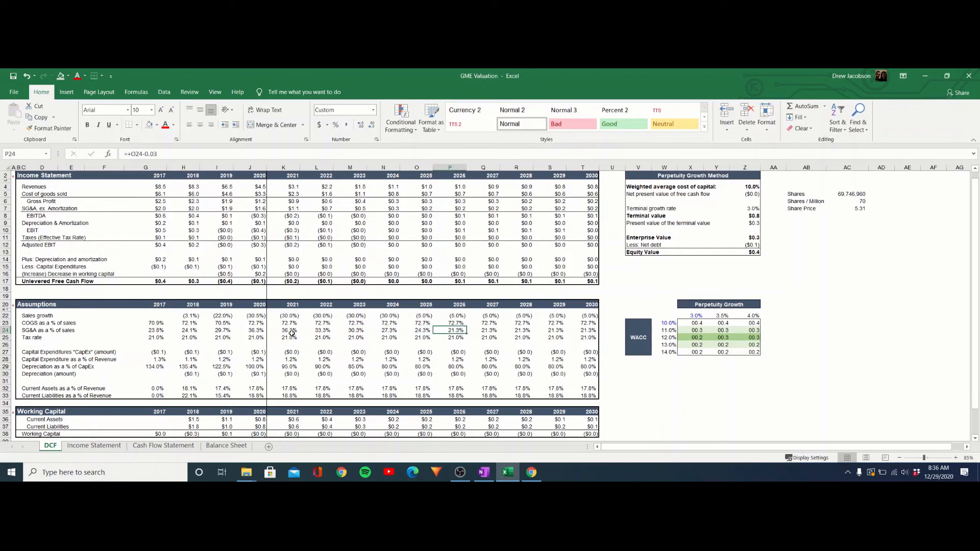
Step: Examine the SG&A as a % of sales formulas from 2023 through 2028
key("Left")
key("Left")
key("Left")
key("Right")
key("Right")
key("Right")
key("Right")
key("Right")
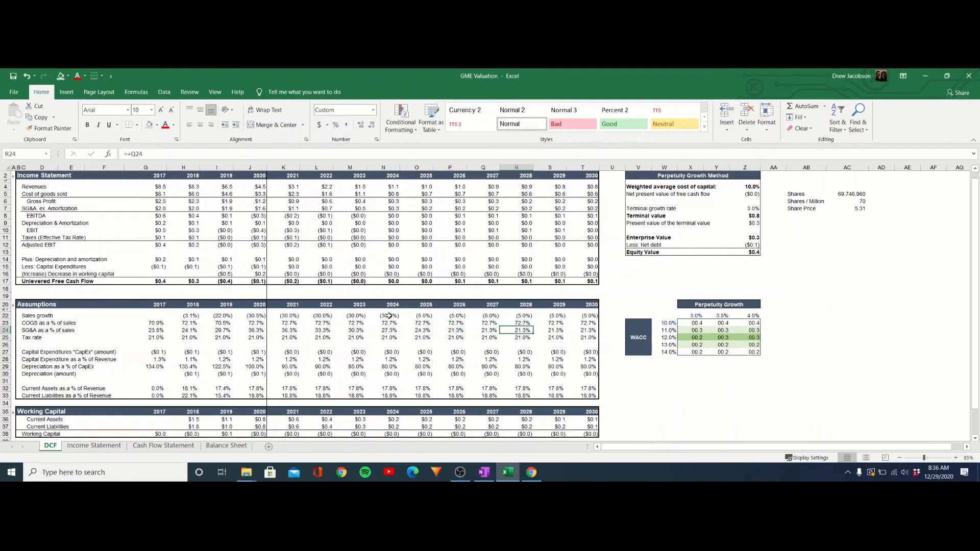
Step: Compare the model's equity value and share price with GameStop's market quote on Yahoo Finance in Chrome
left_click(747, 252)
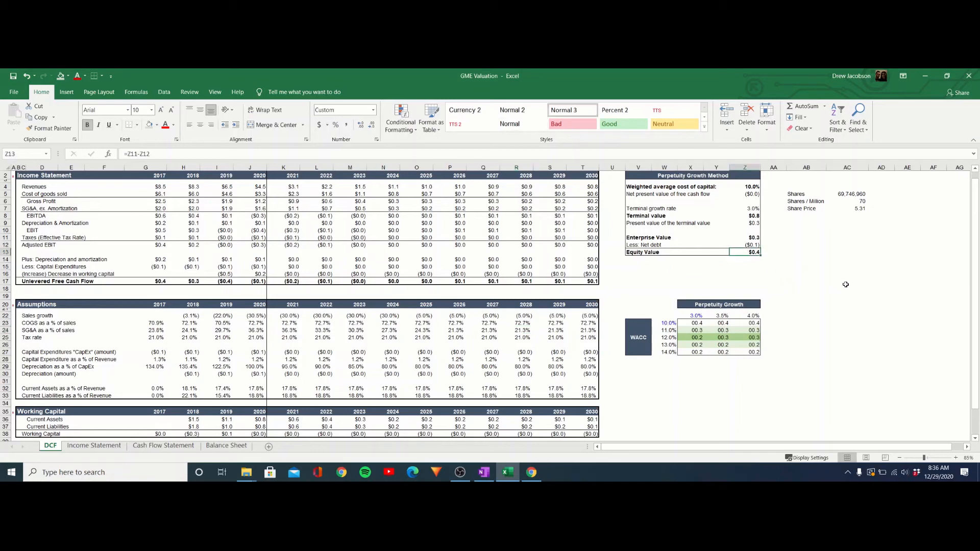
left_click(858, 209)
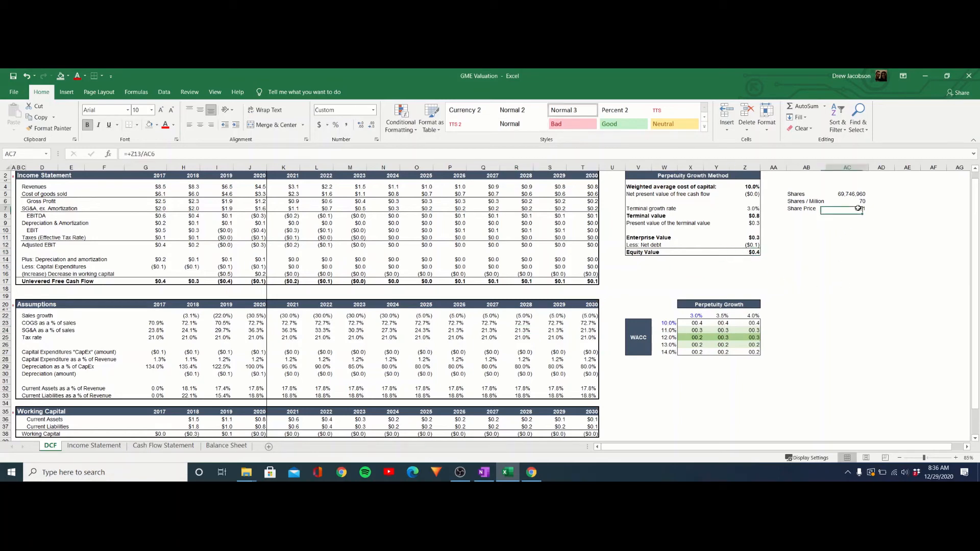
left_click(531, 472)
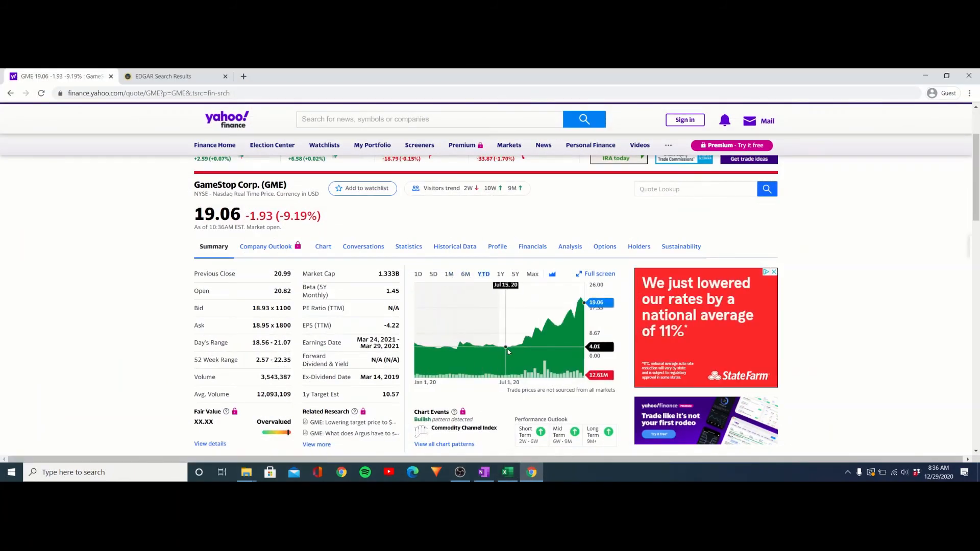
left_click(925, 76)
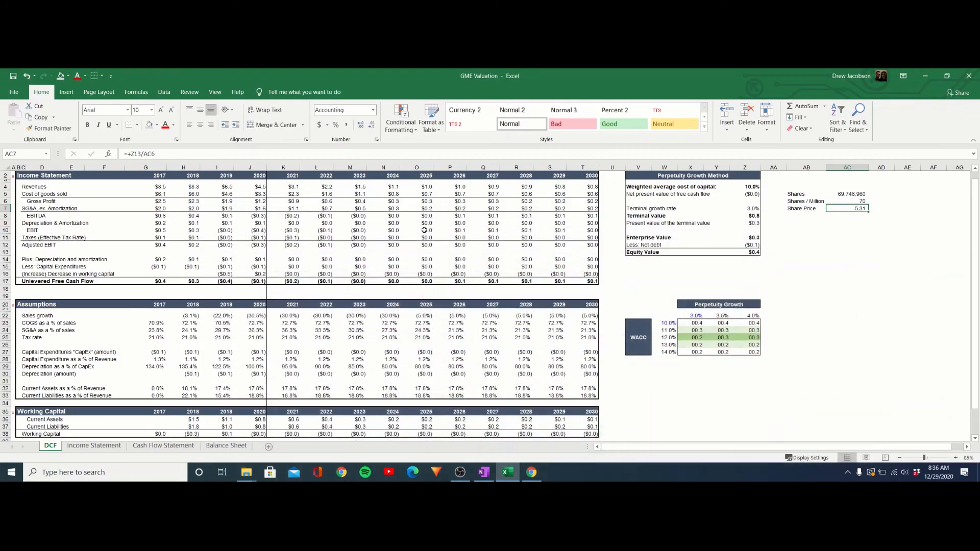
Step: Review the 2020 to 2030 revenues and the 2021 to 2030 SG&A as a % of sales assumptions
left_click_drag(263, 187, 590, 187)
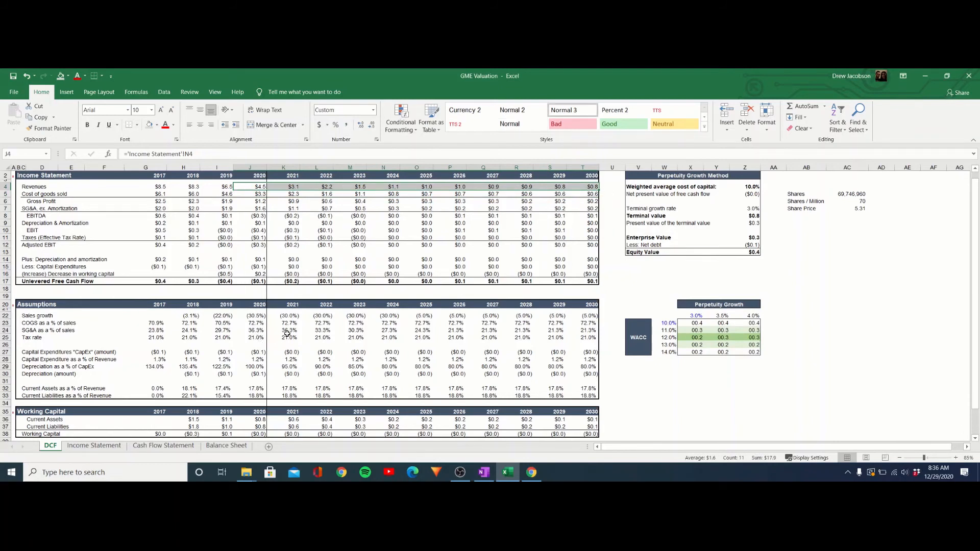
left_click_drag(288, 331, 587, 332)
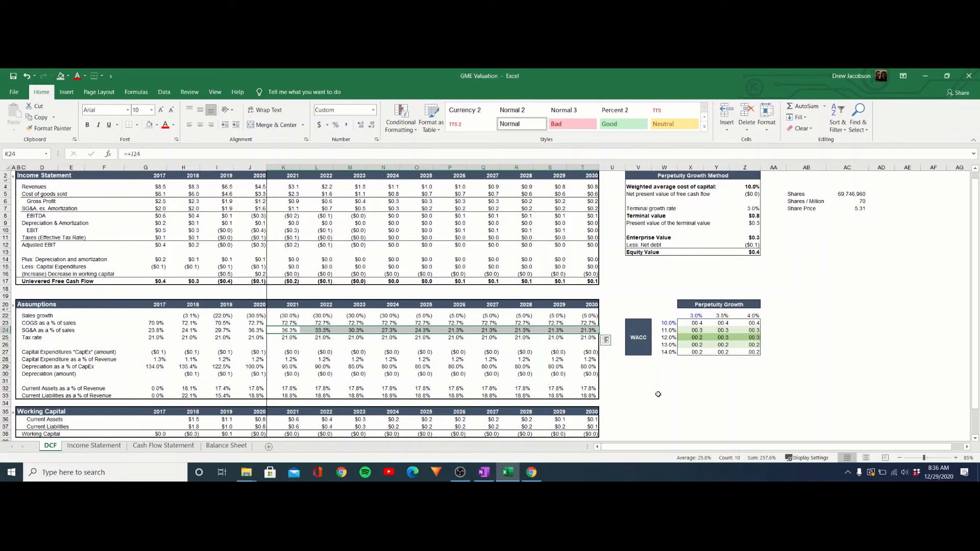
left_click(829, 299)
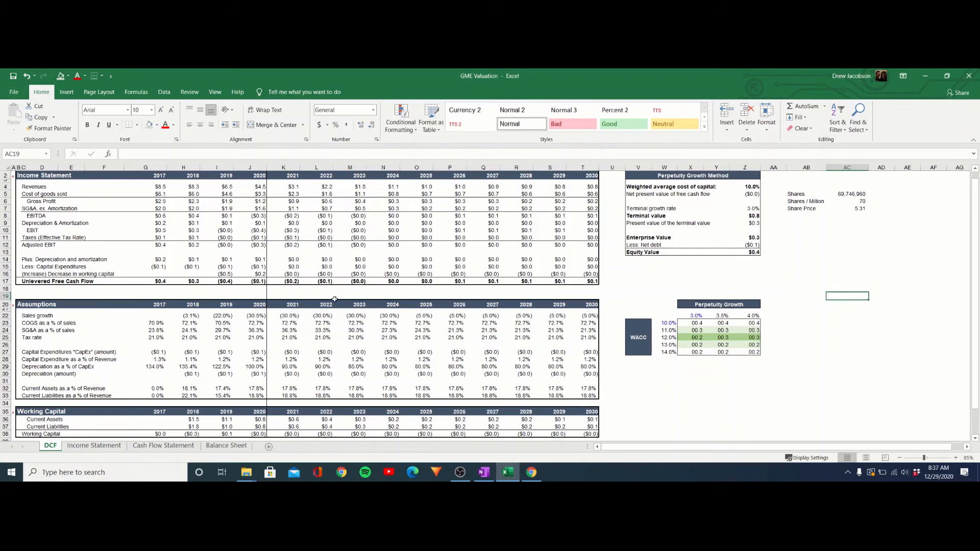
Step: Review the DCF equity value and recheck GameStop's current market quote on Yahoo Finance in Chrome
left_click(759, 252)
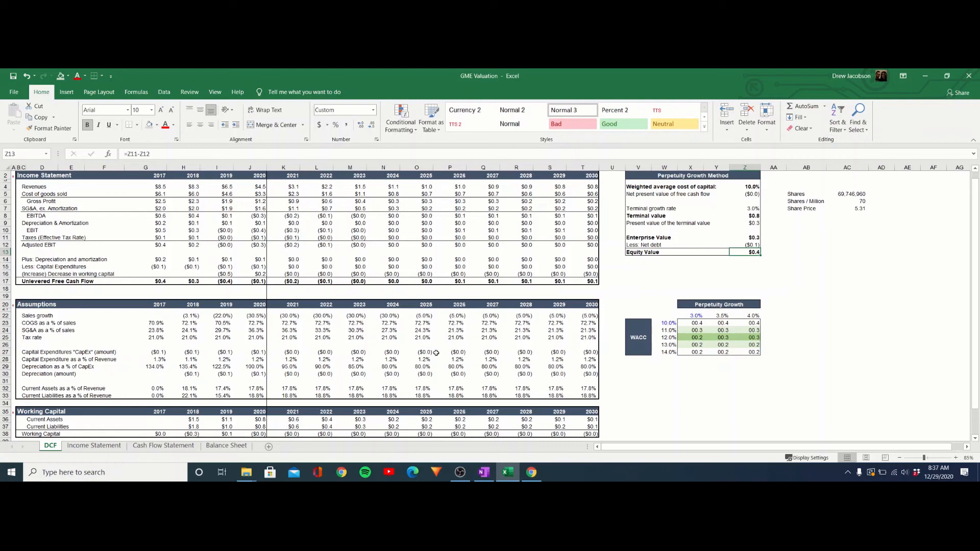
left_click(774, 353)
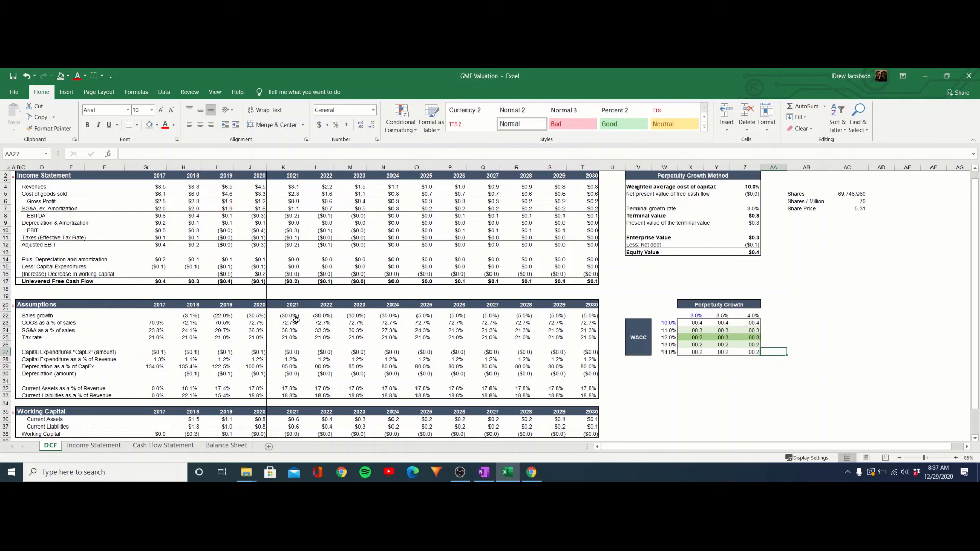
left_click(828, 380)
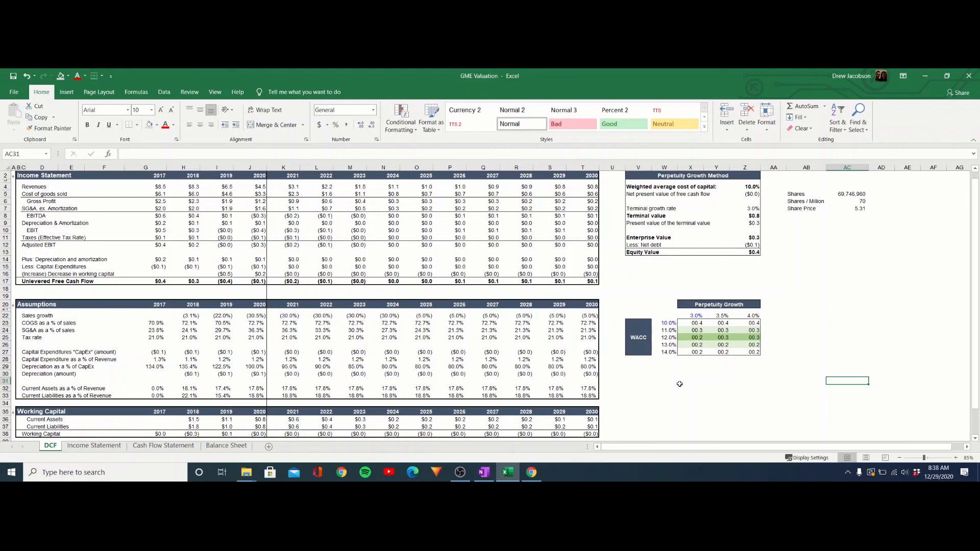
scroll(678, 384, "up", 1)
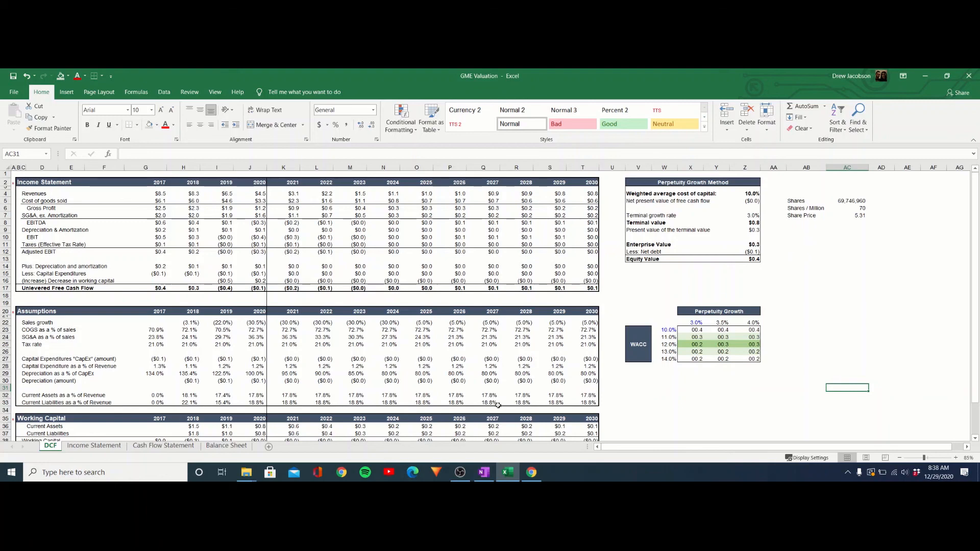
left_click(510, 476)
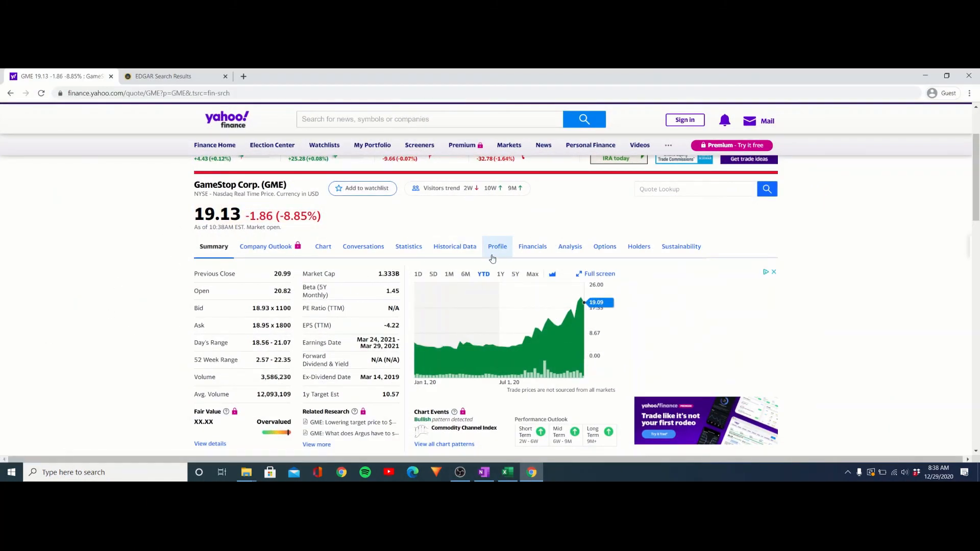
left_click(925, 76)
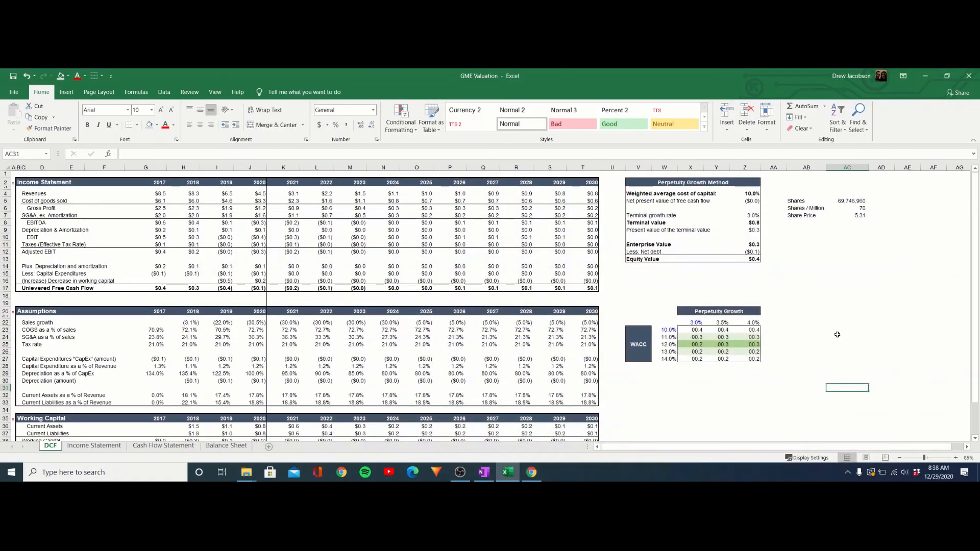